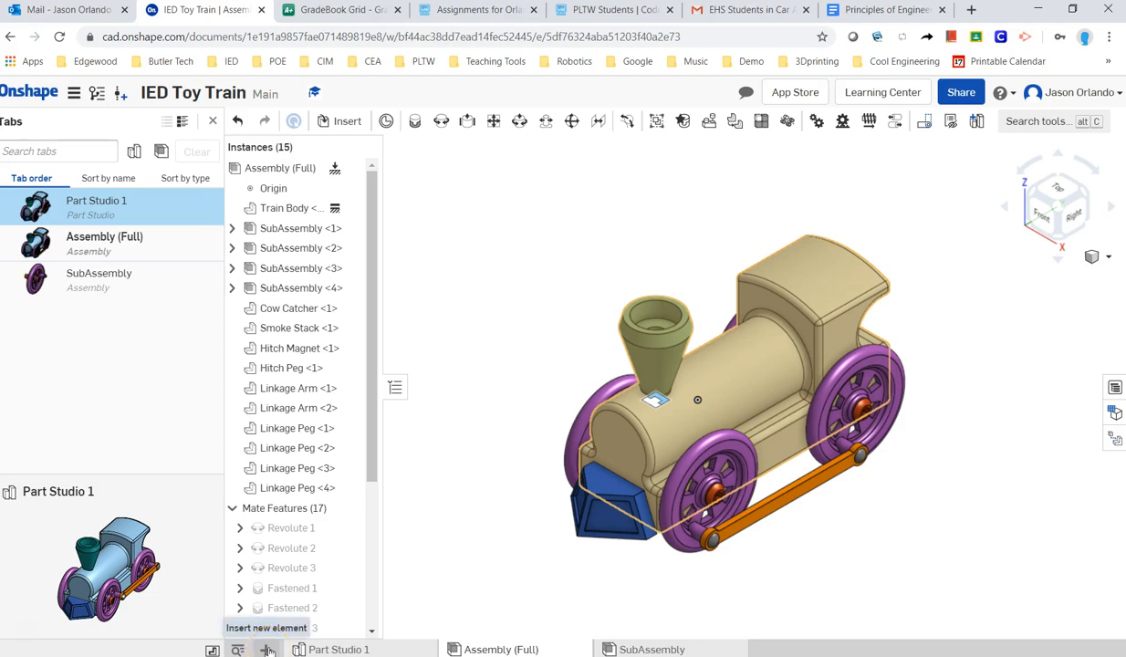
Step: Create a drawing from the Onshape template ANSI_A_INCH.dwt with no views, and dismiss the initial view insertion
left_click(268, 649)
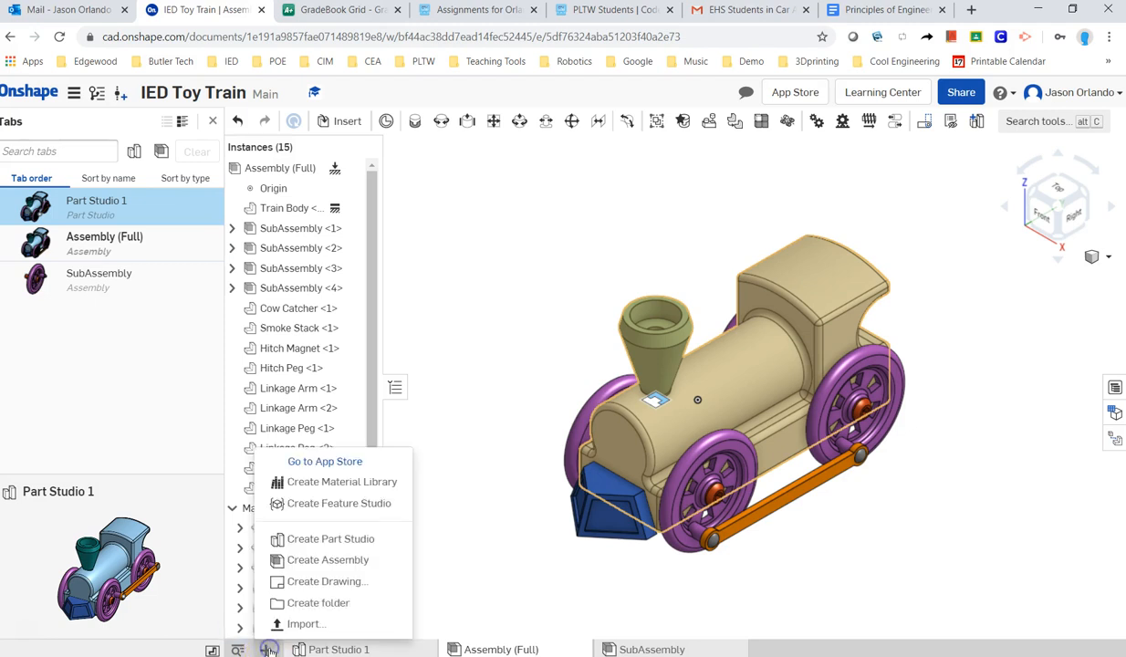
left_click(321, 584)
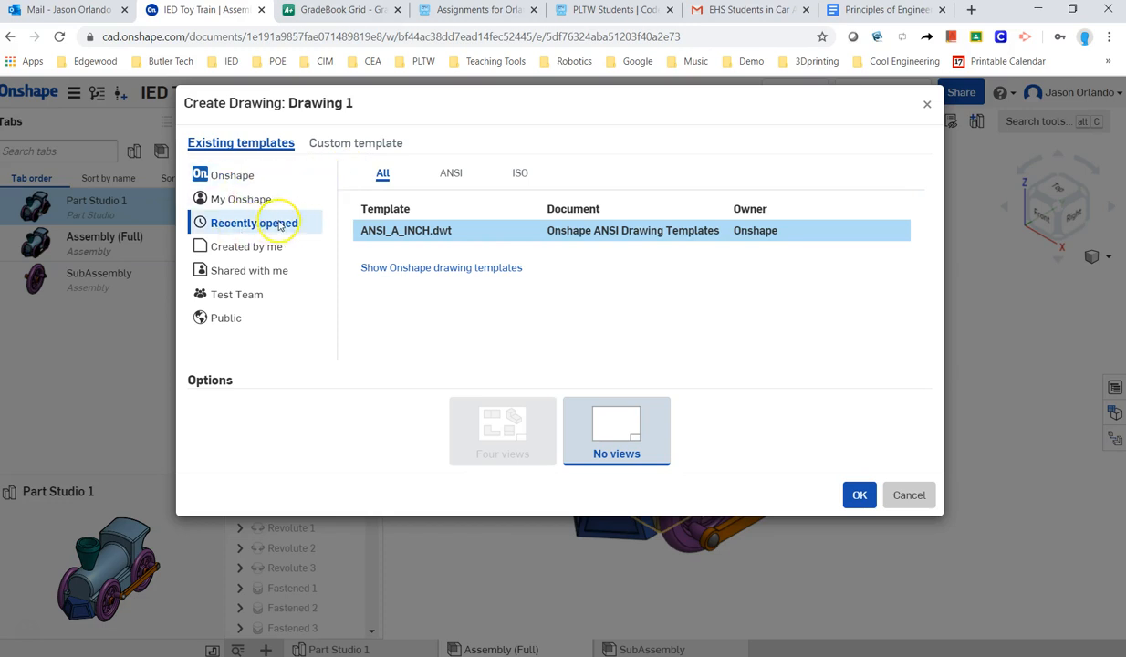
left_click(232, 174)
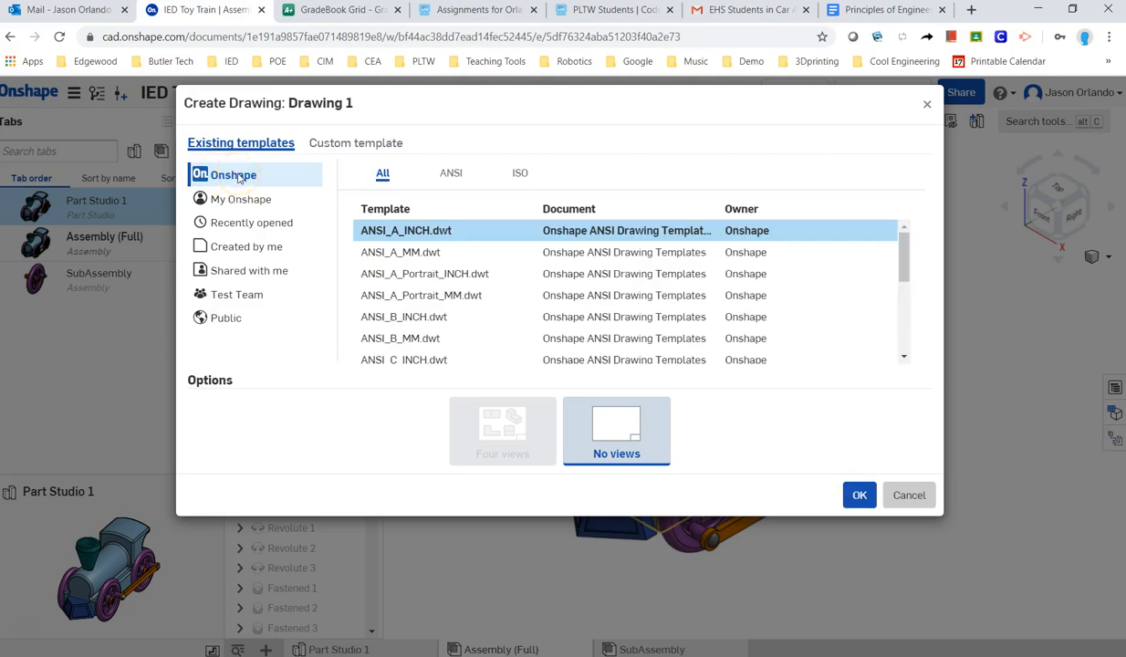
left_click(426, 237)
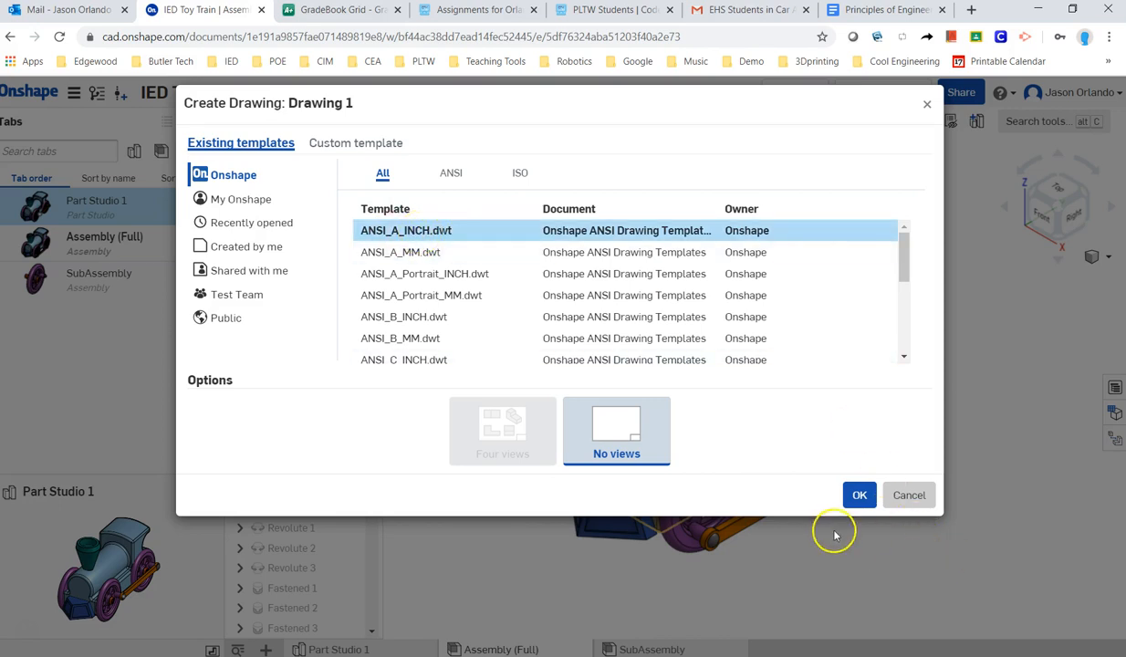
left_click(858, 501)
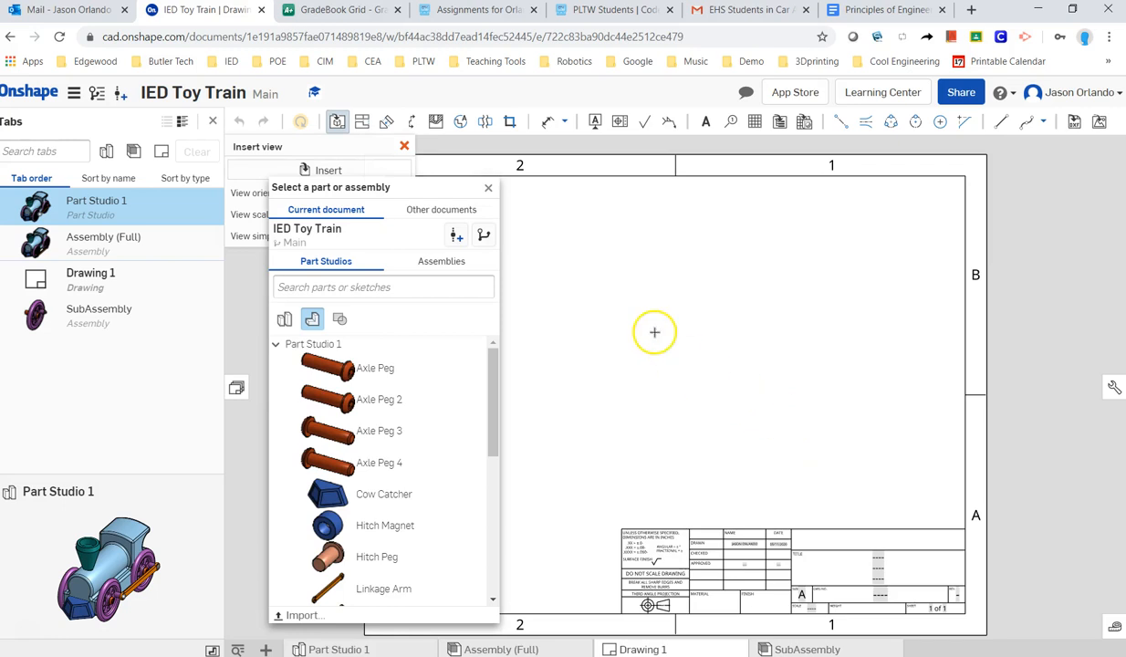
left_click(489, 187)
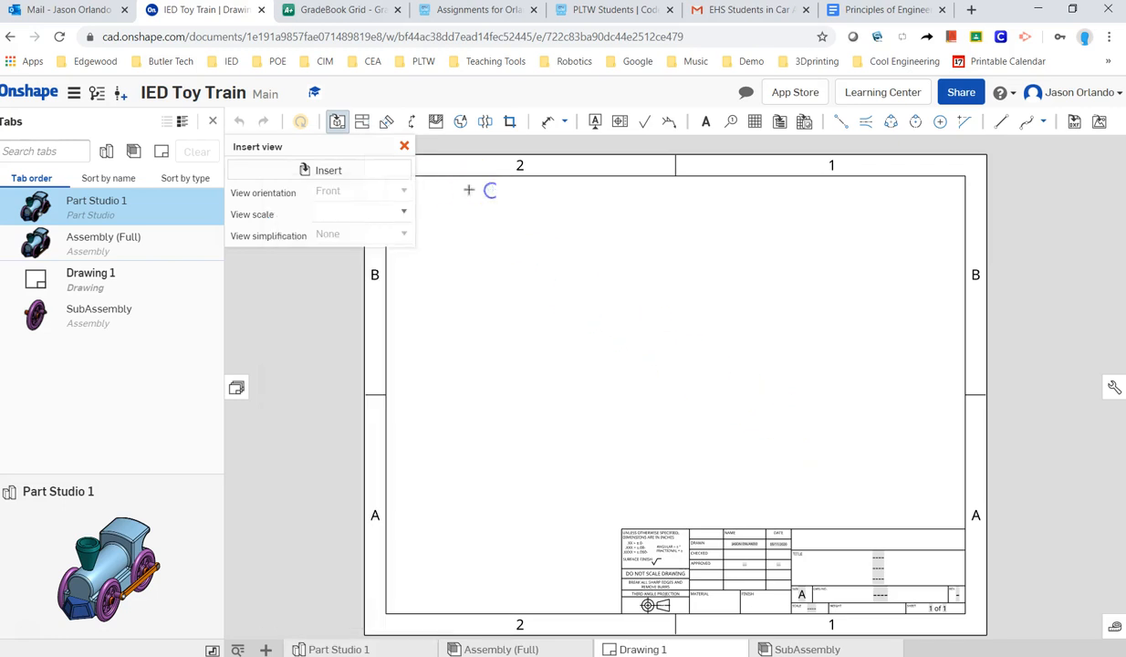
left_click(404, 148)
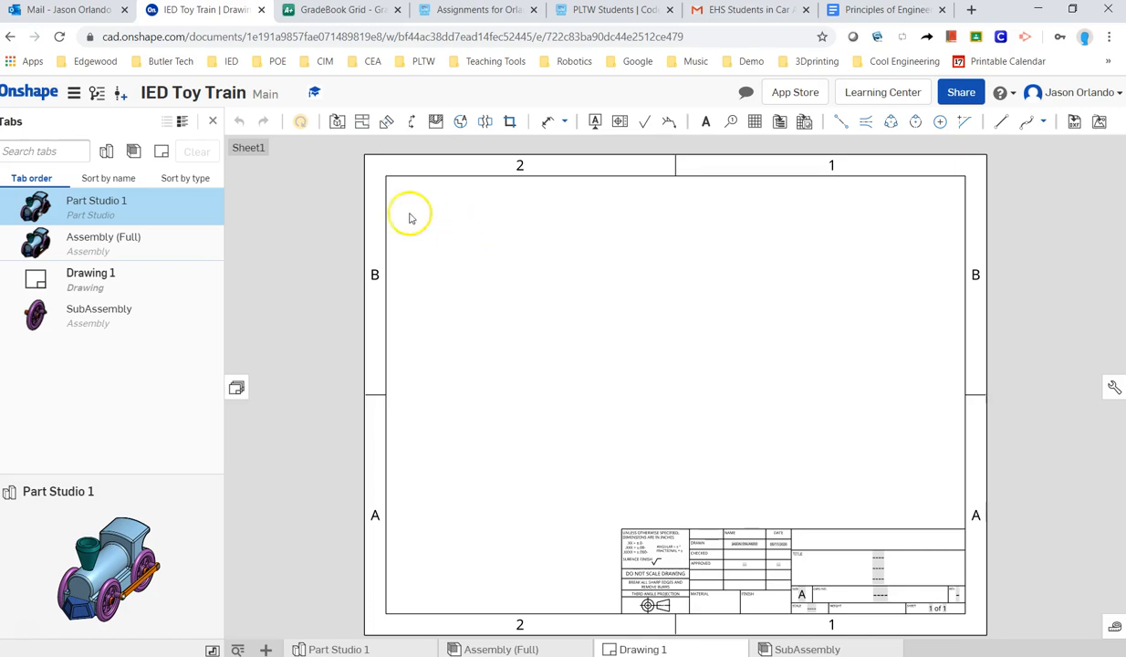
Step: Examine the parts and assemblies of the current document that can be inserted as drawing views
left_click(337, 128)
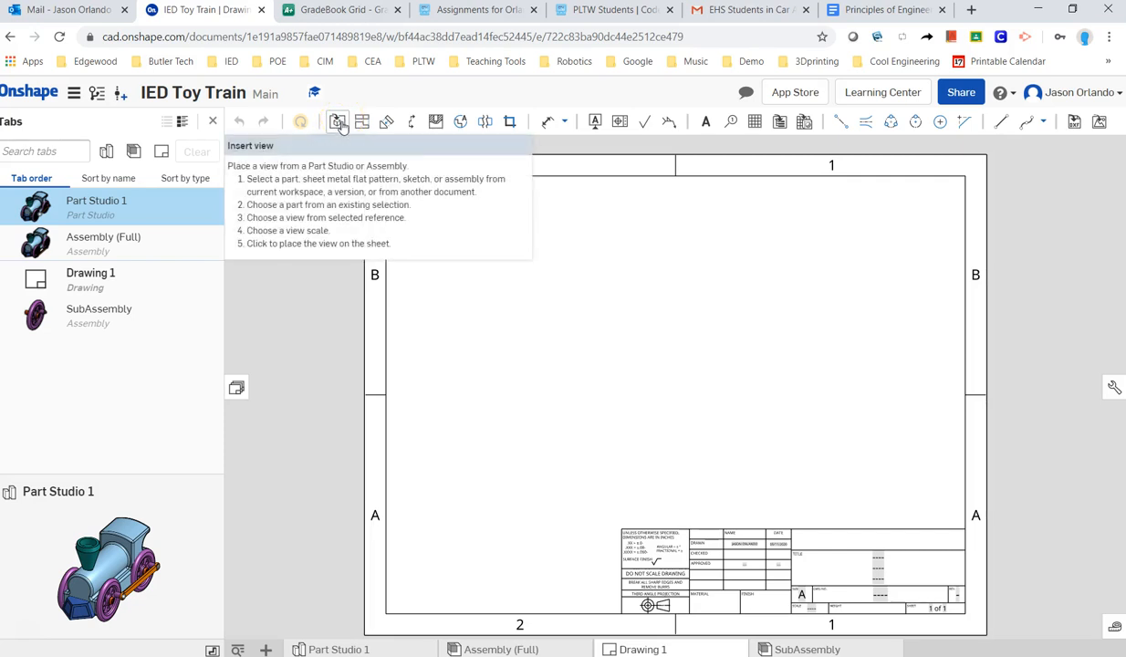
left_click(340, 126)
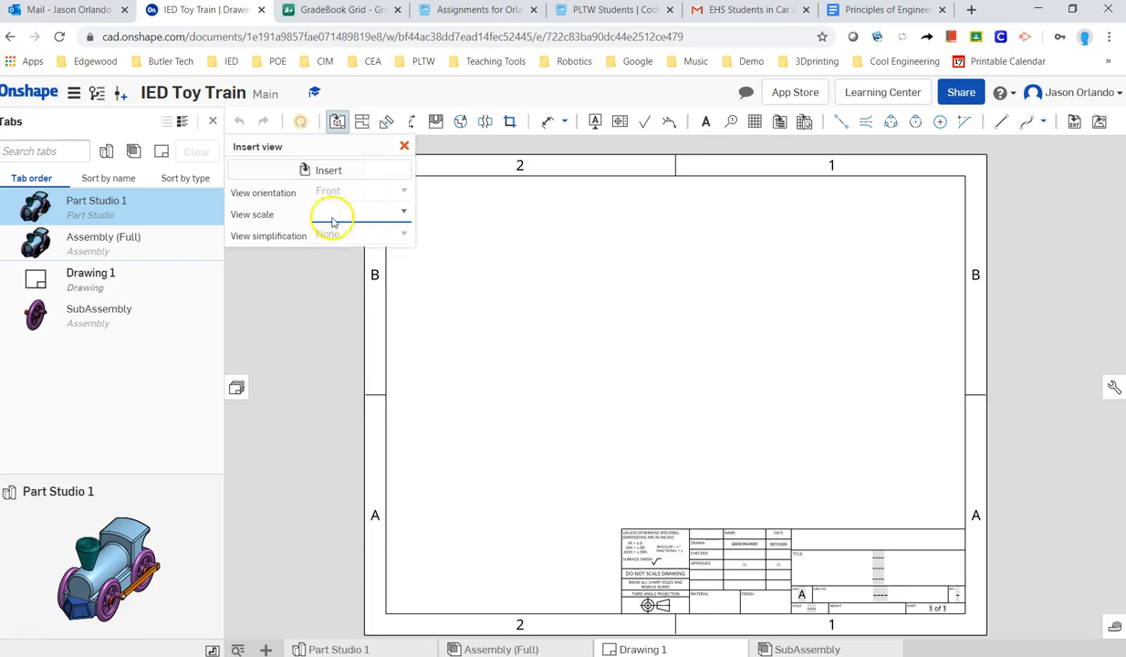
left_click(327, 171)
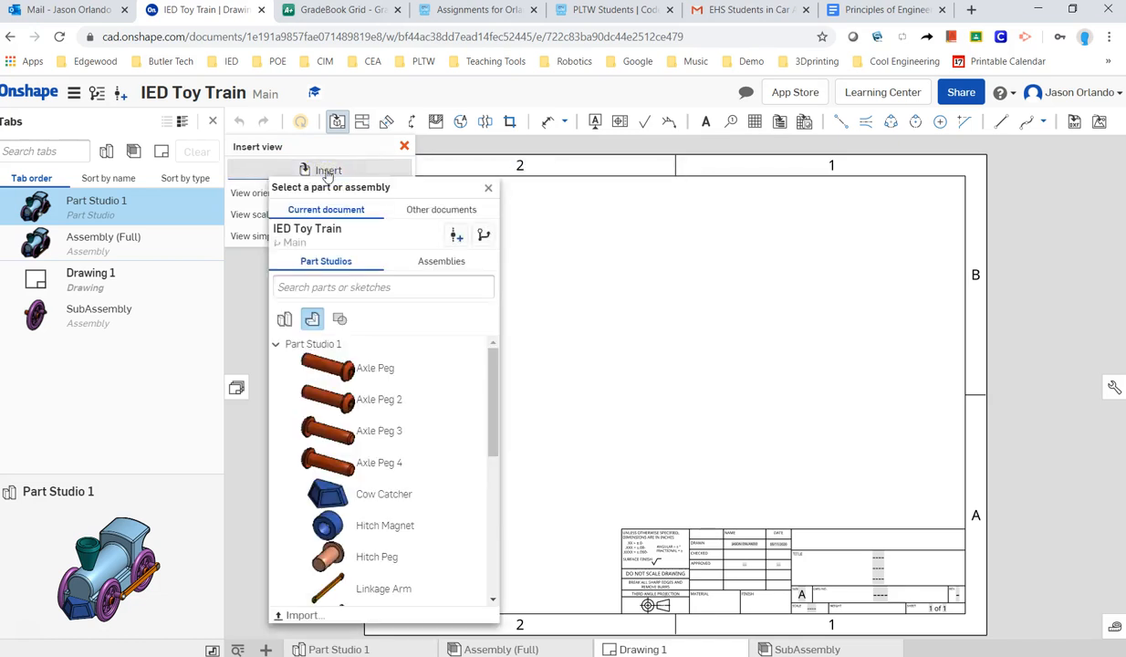
left_click_drag(343, 188, 324, 167)
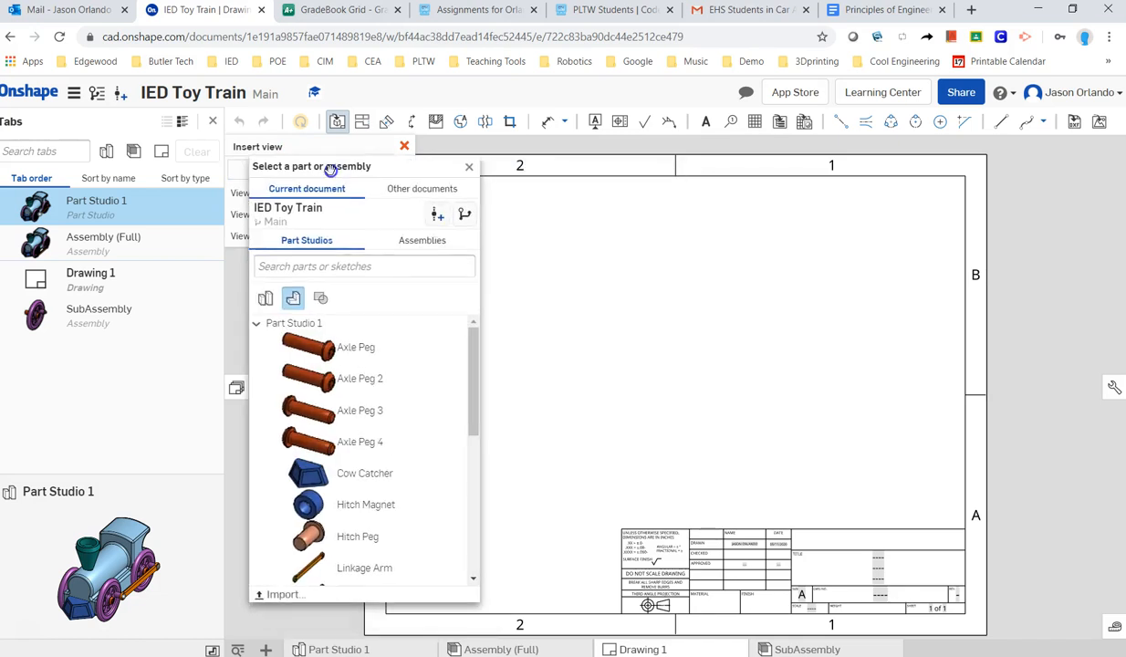
scroll(344, 456, "down", 5)
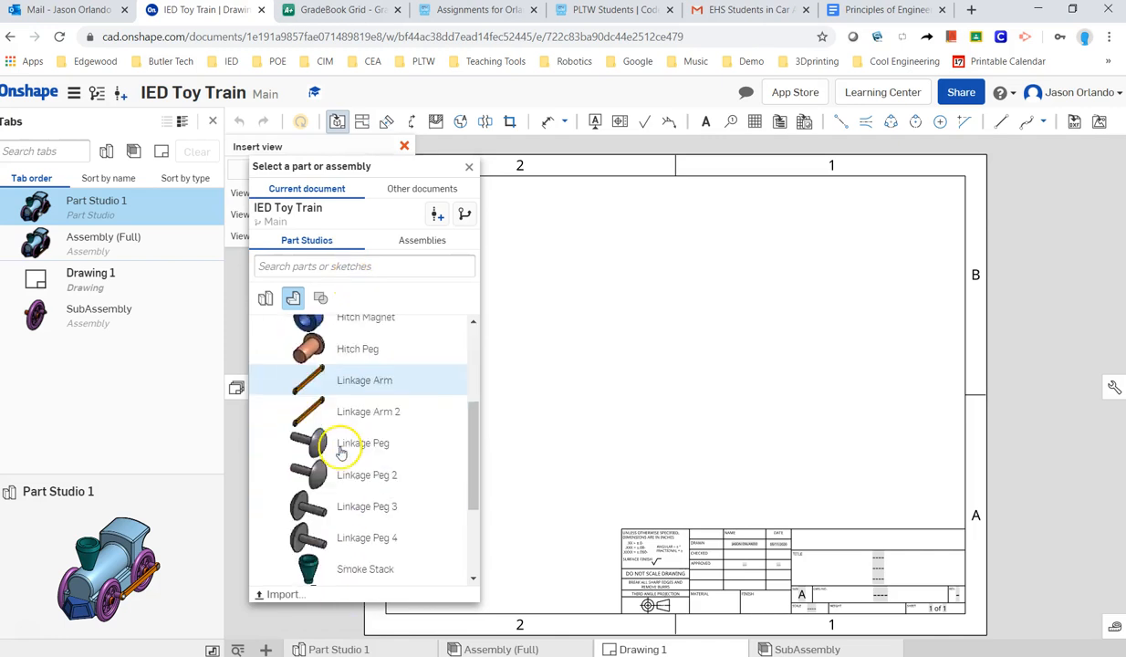
scroll(358, 564, "up", 6)
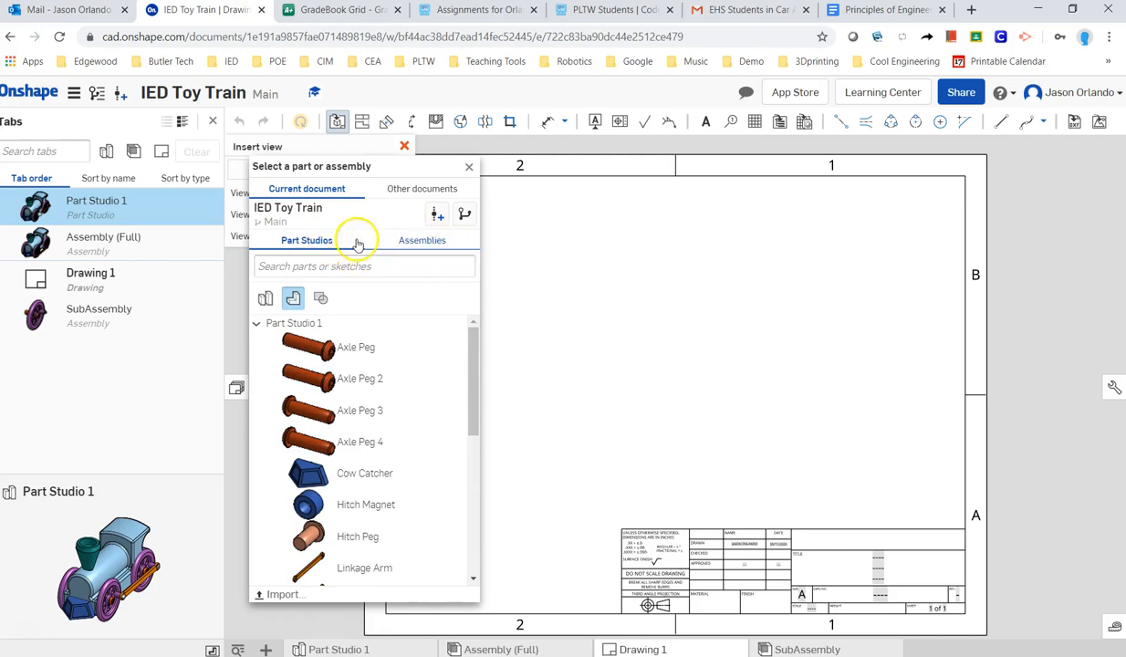
left_click(426, 242)
left_click(311, 240)
left_click(434, 241)
left_click(315, 242)
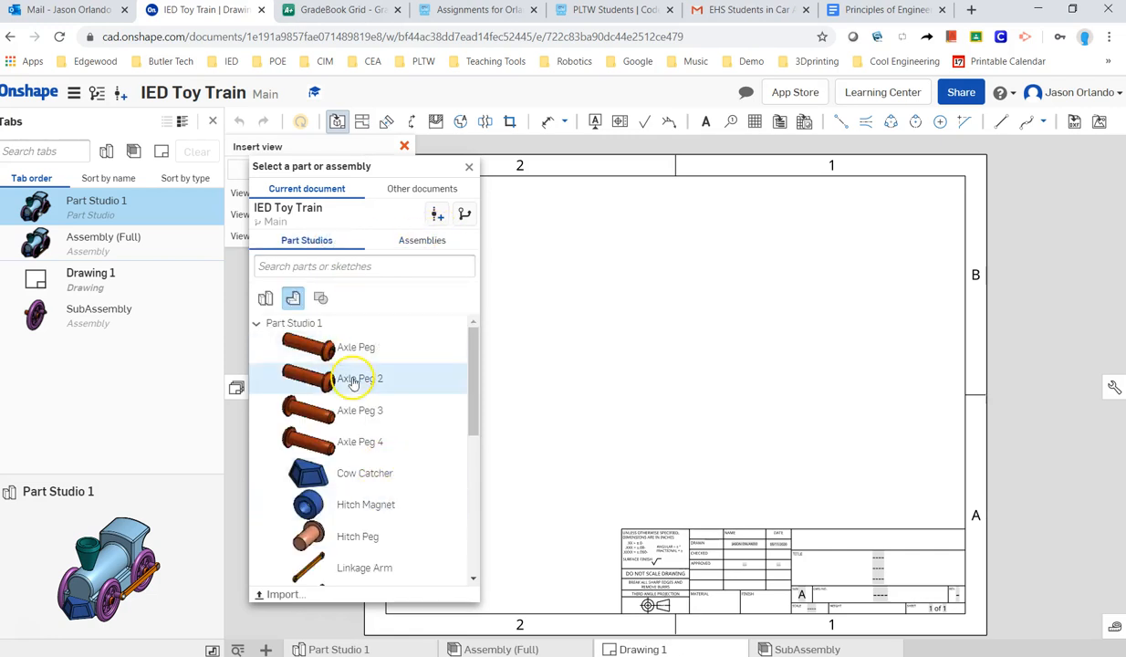
left_click(437, 240)
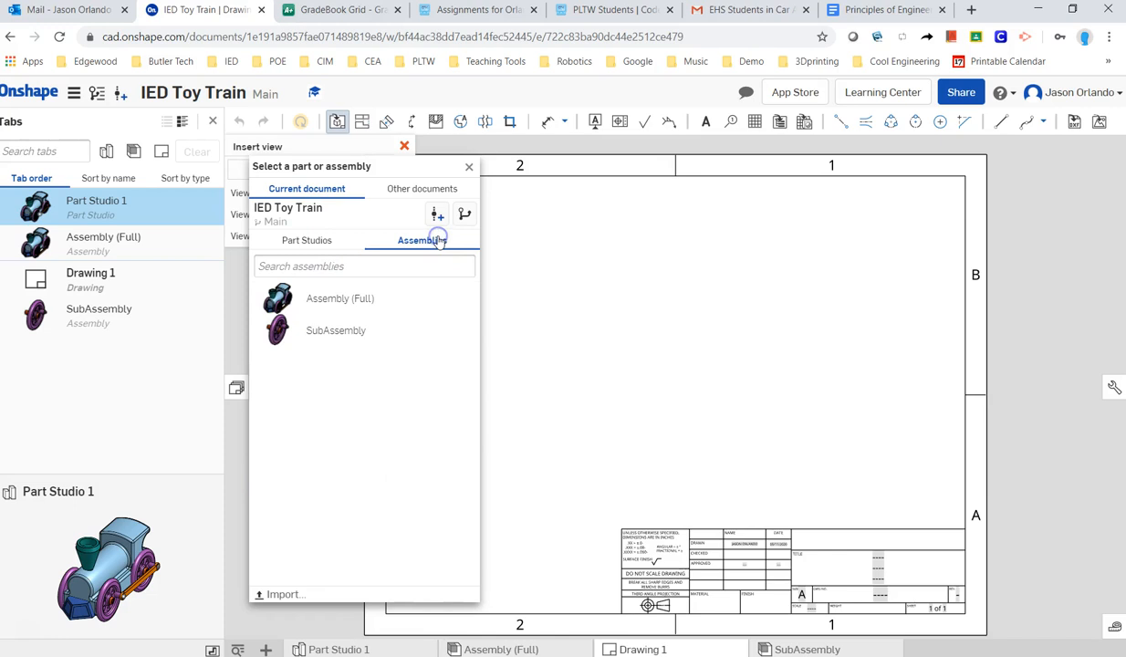
left_click_drag(352, 167, 328, 158)
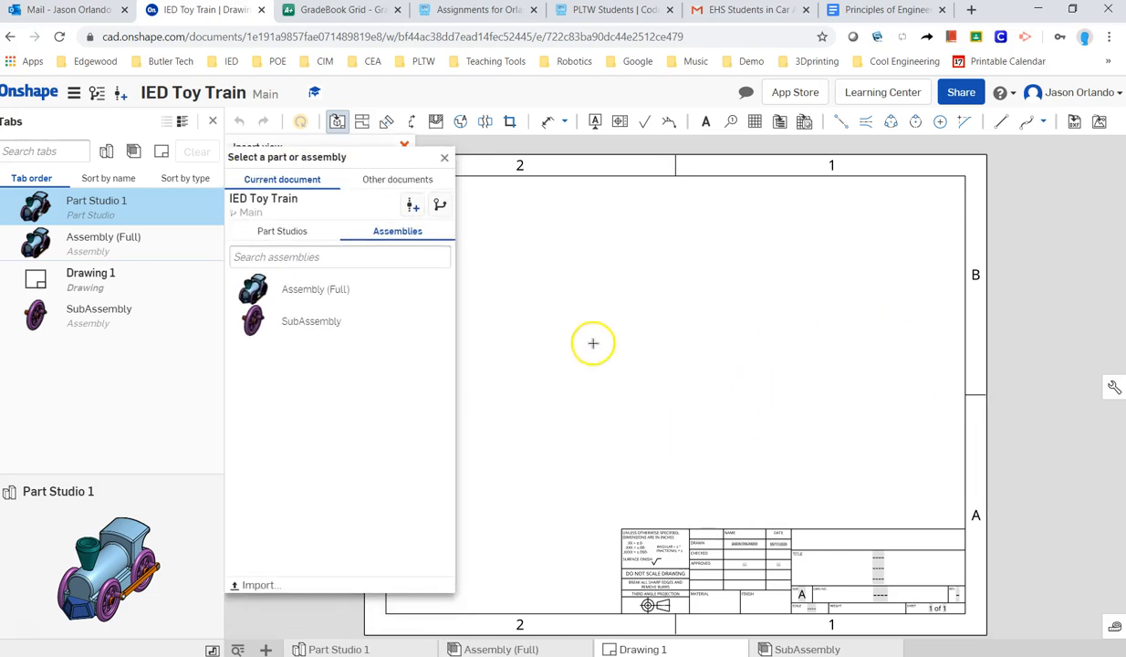
Step: Try to place an isometric view of Assembly (Full) on the sheet, and undo the misplaced view
left_click(315, 291)
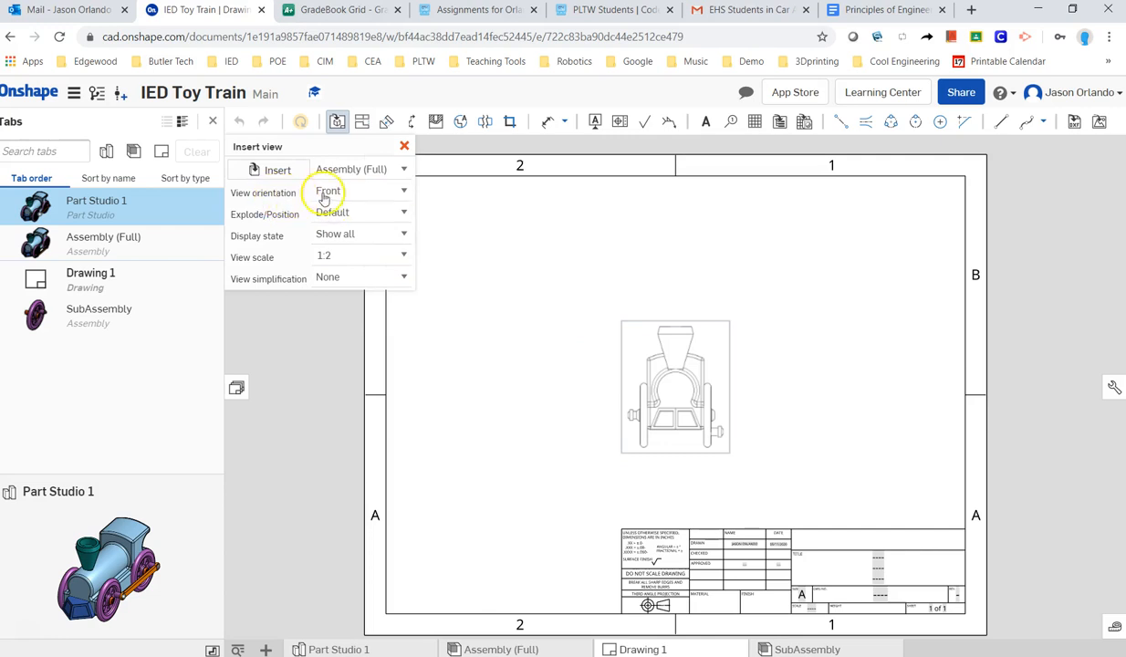
left_click(398, 193)
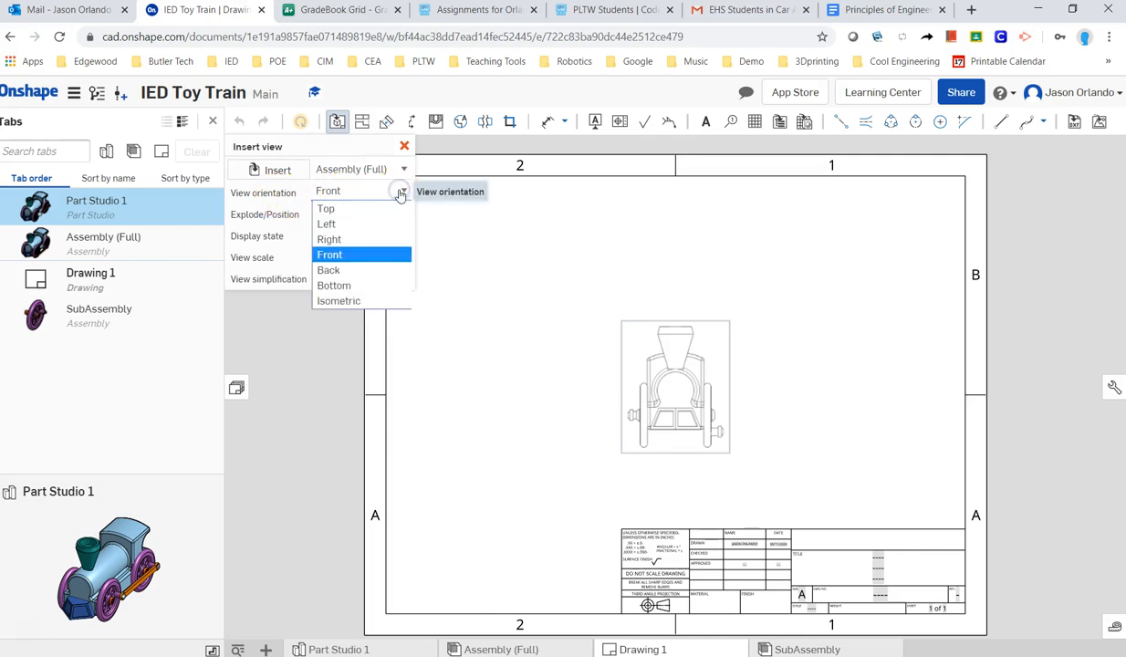
left_click(365, 312)
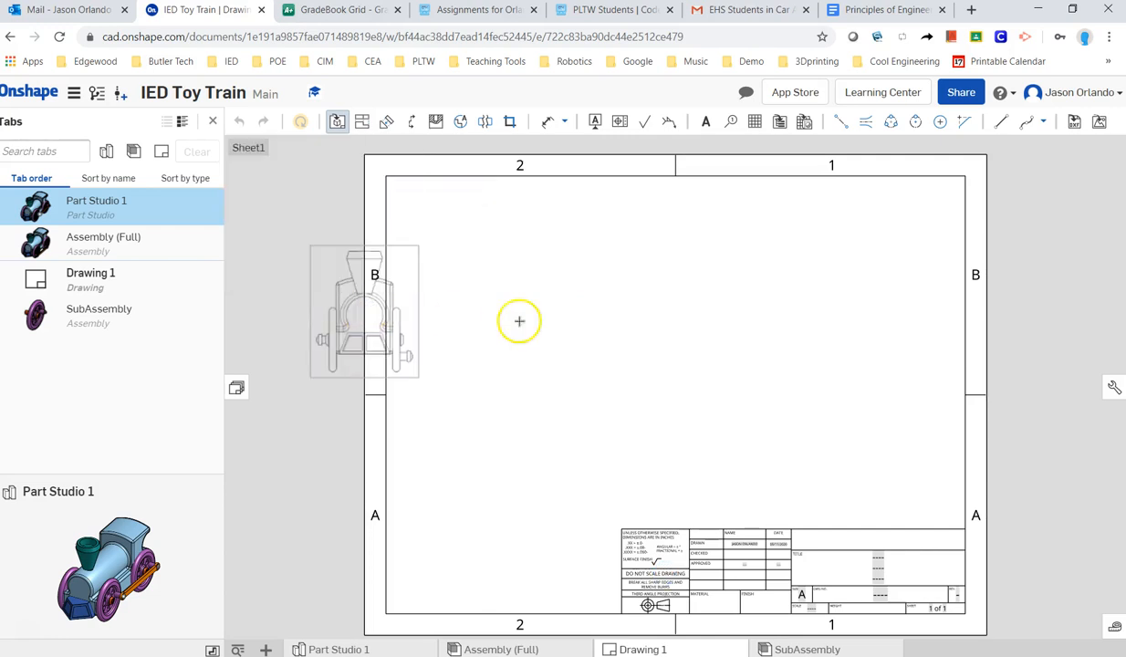
left_click(800, 324)
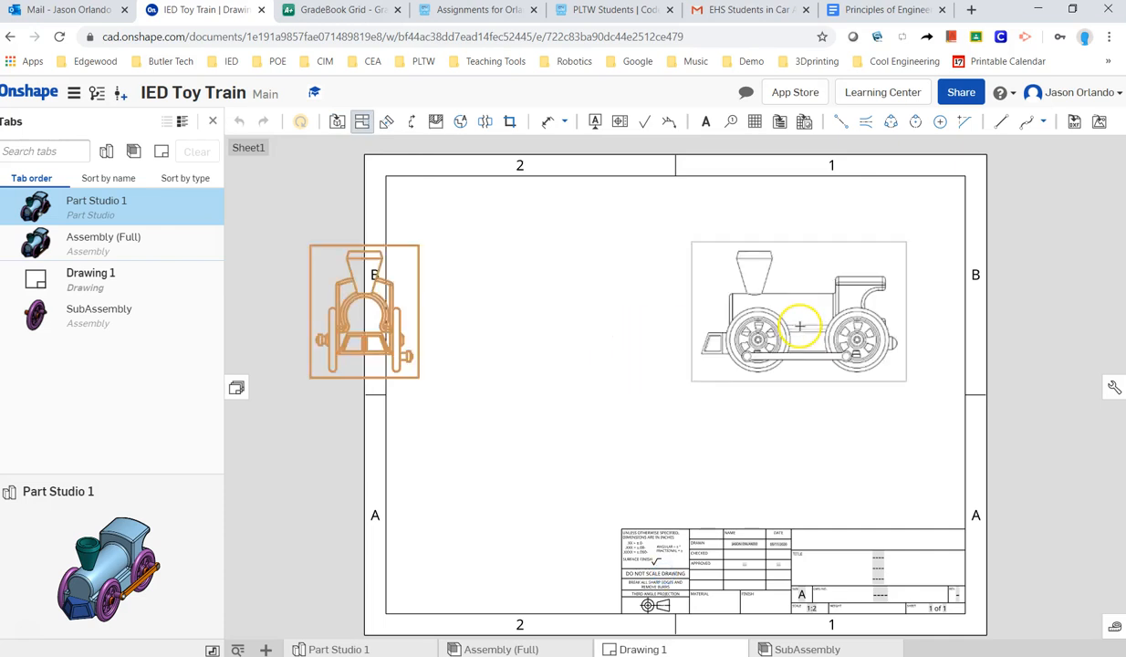
left_click_drag(799, 324, 573, 326)
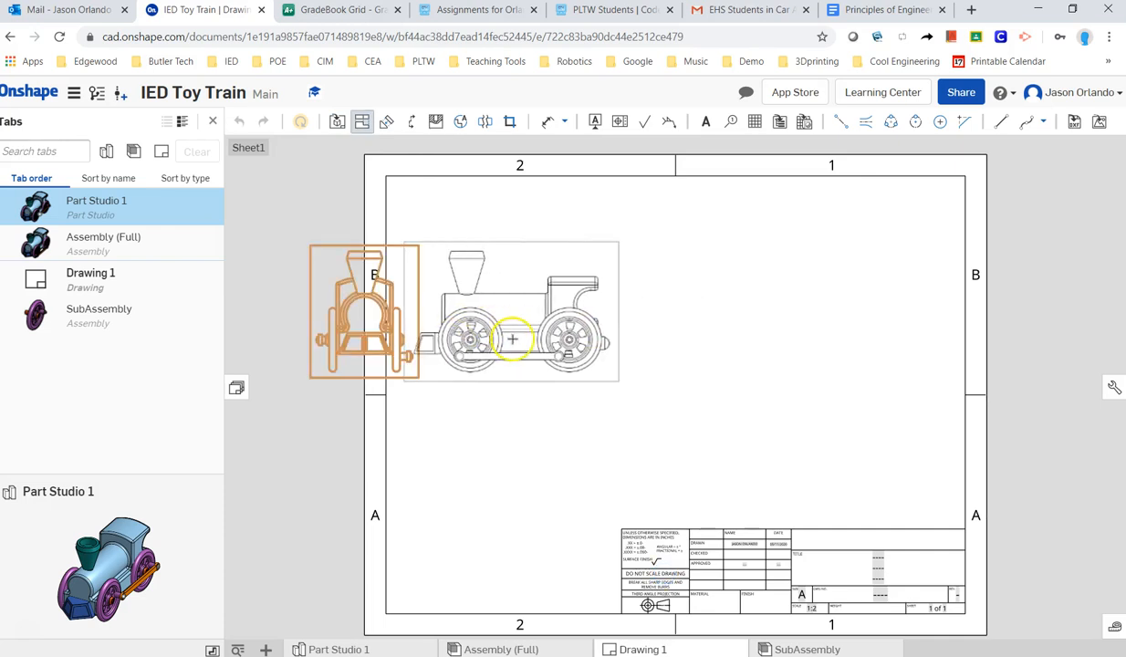
key("Escape")
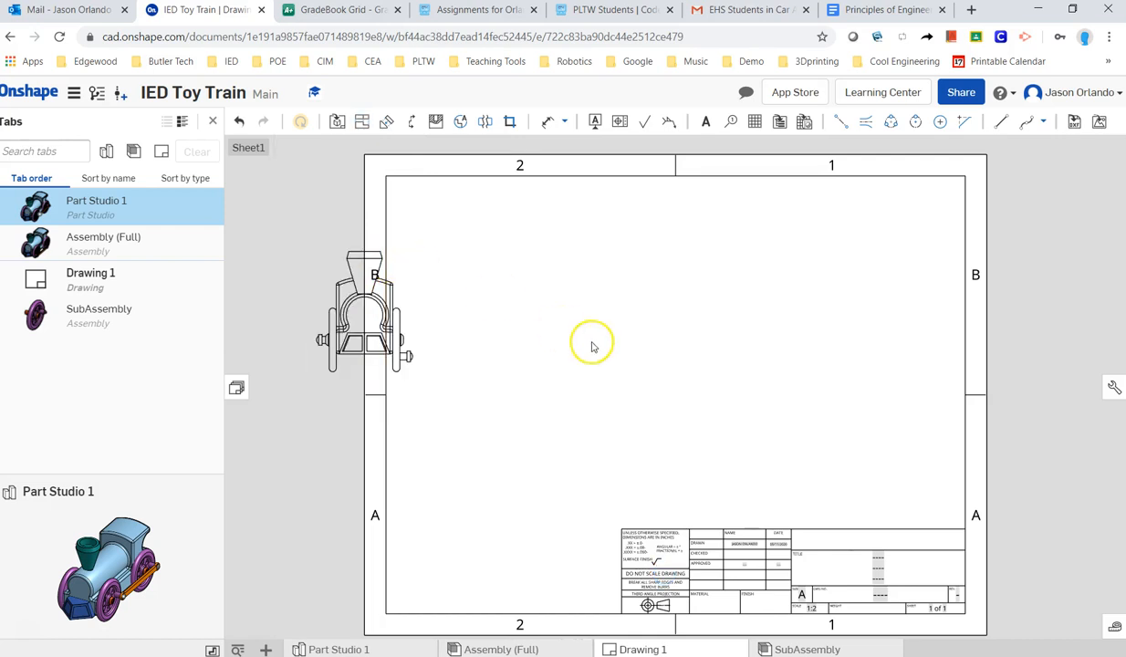
left_click(236, 123)
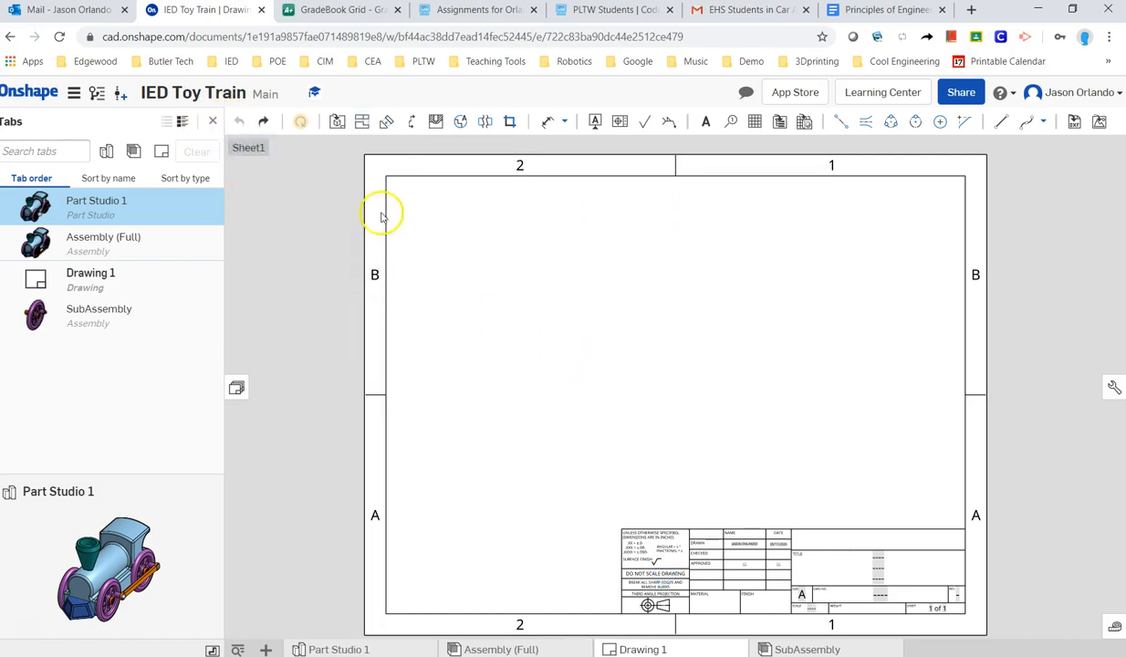
Step: Start inserting a view of Assembly (Full) and set its orientation to Isometric
left_click(337, 125)
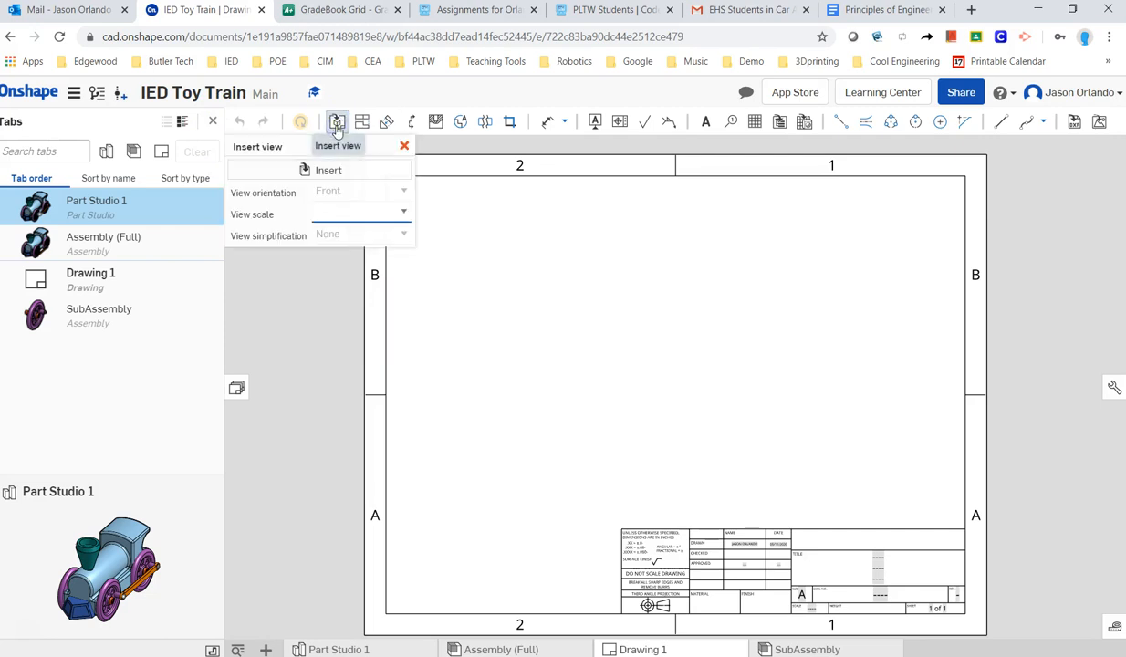
left_click(331, 169)
left_click(398, 232)
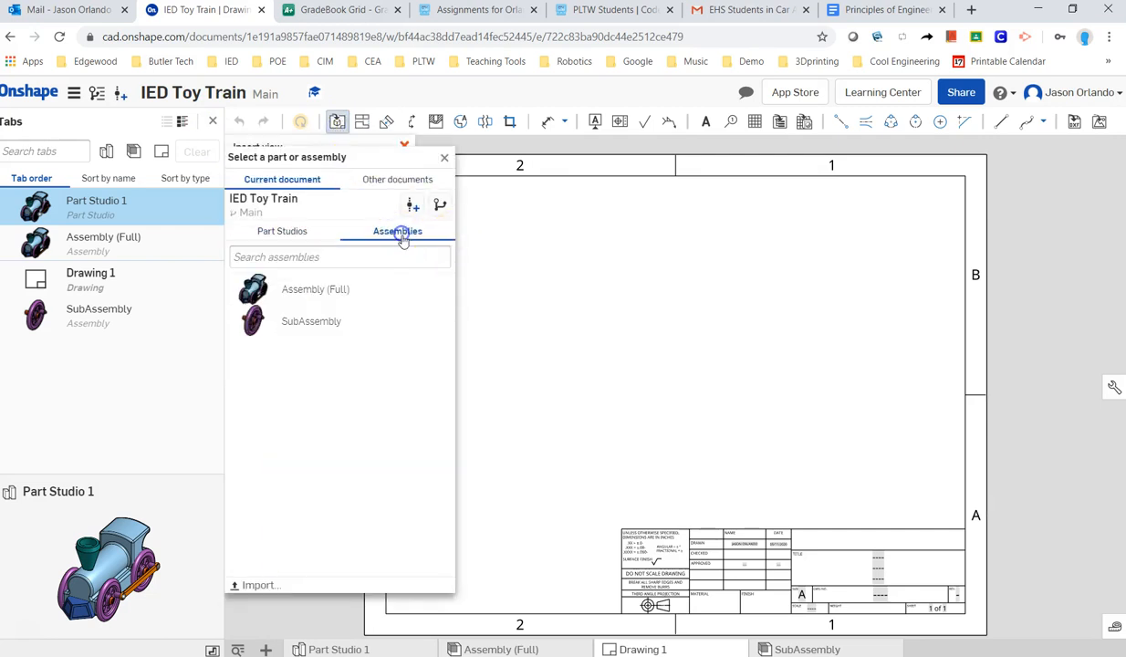
left_click(284, 290)
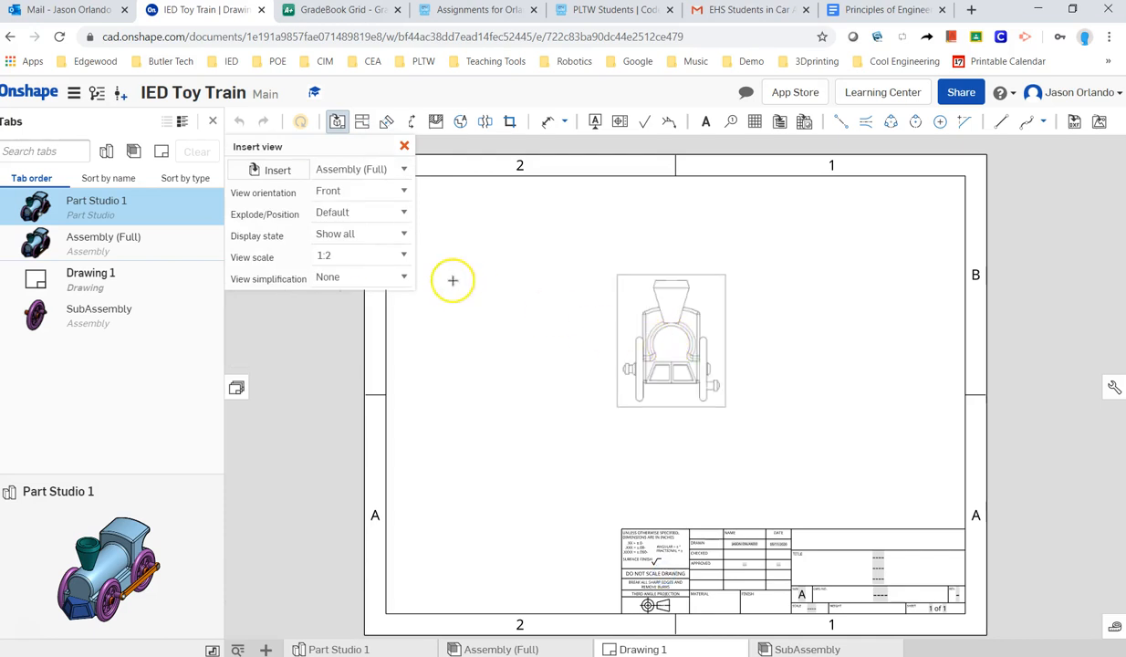
left_click(329, 197)
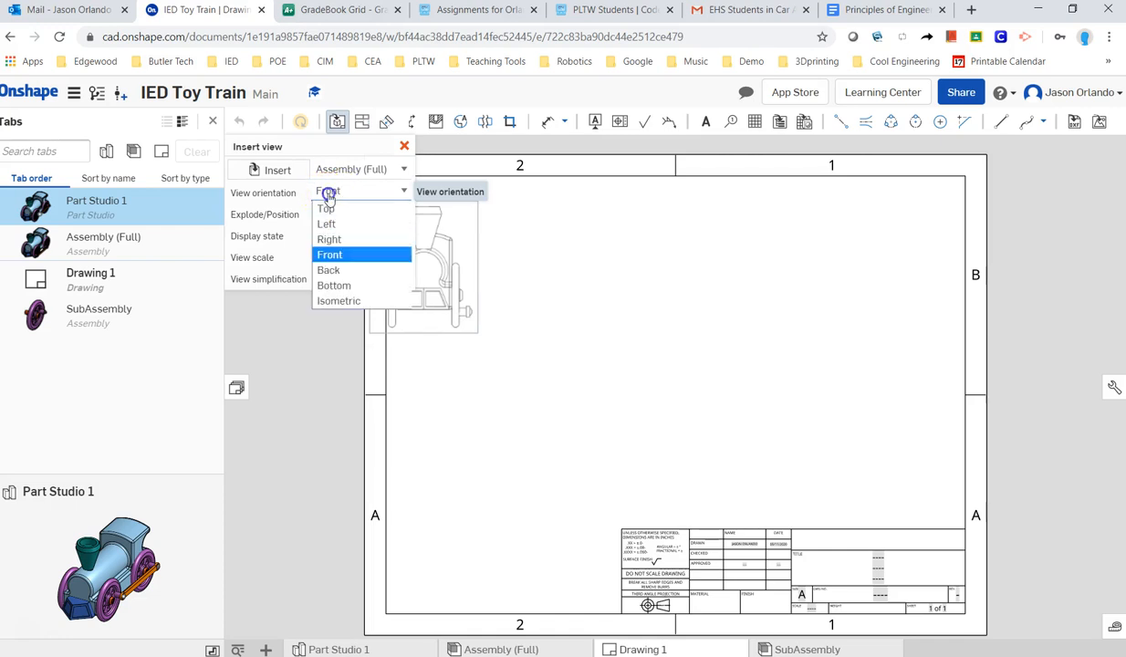
left_click(357, 300)
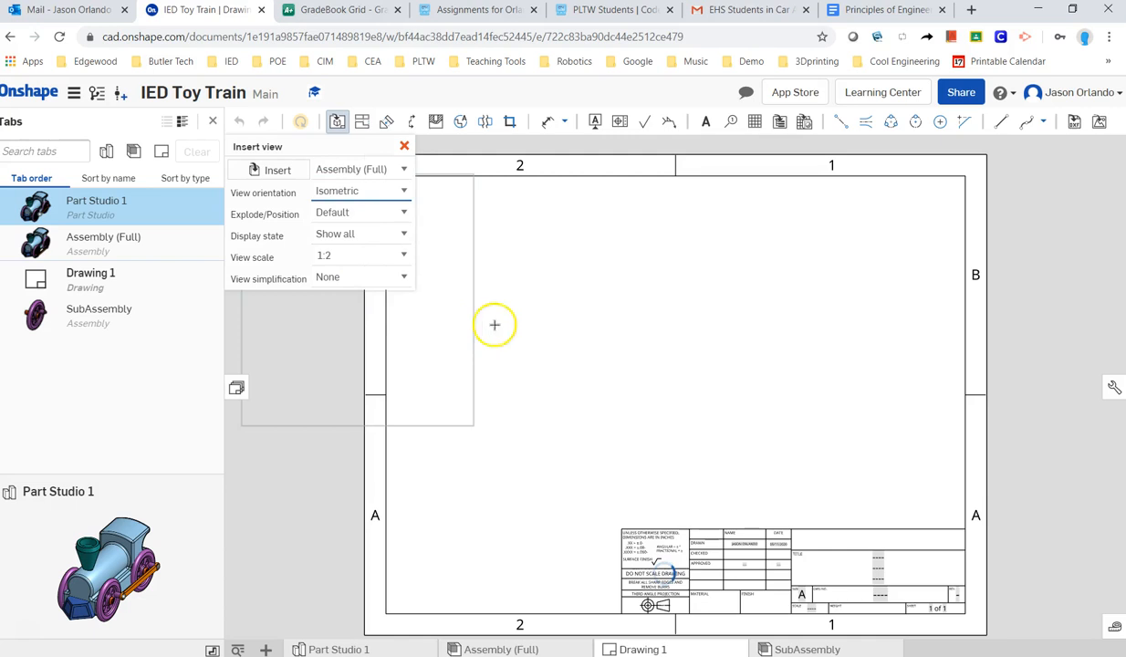
left_click(581, 345)
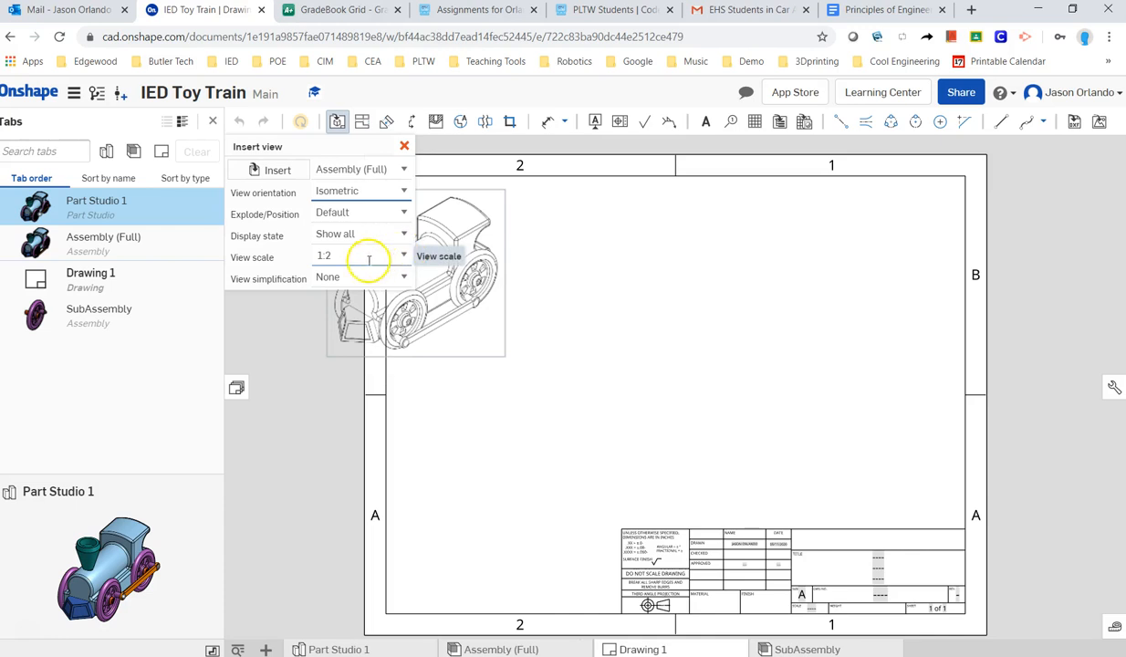
Step: Try view scales of 1:1 and 1:1.5 for the isometric view
left_click(404, 256)
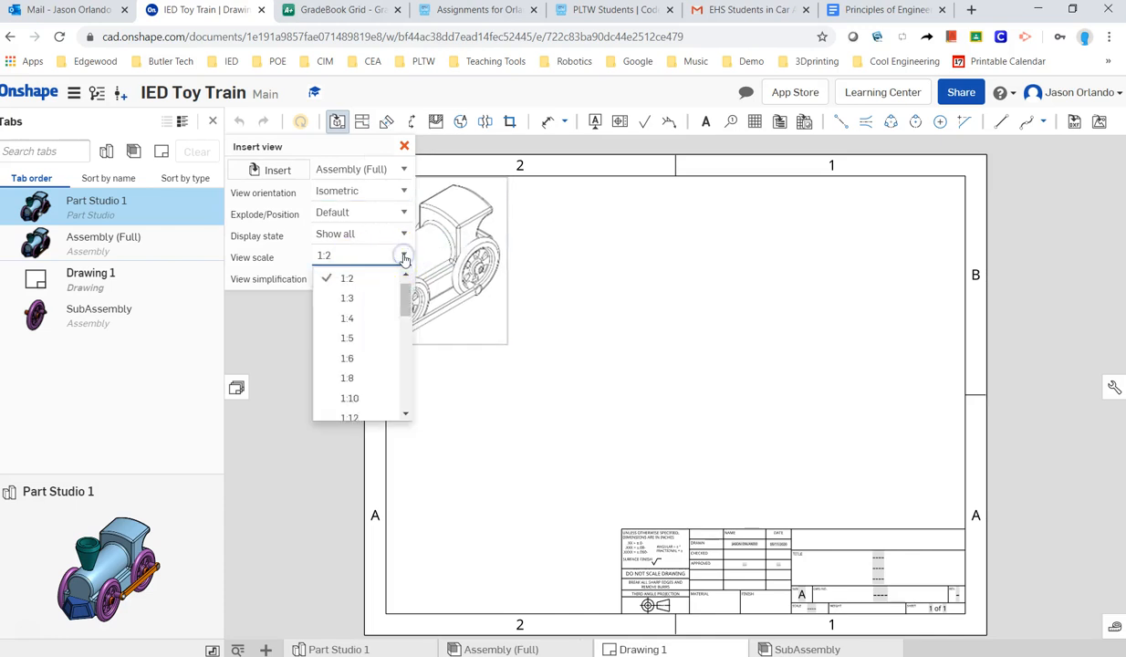
scroll(375, 310, "up", 1)
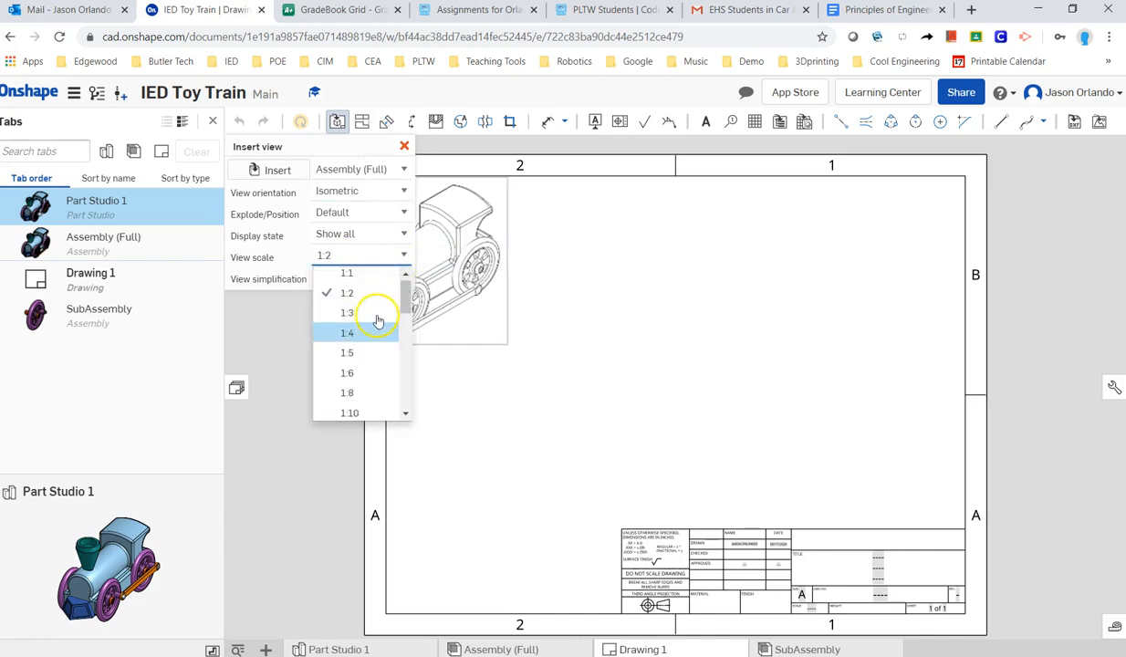
left_click(347, 278)
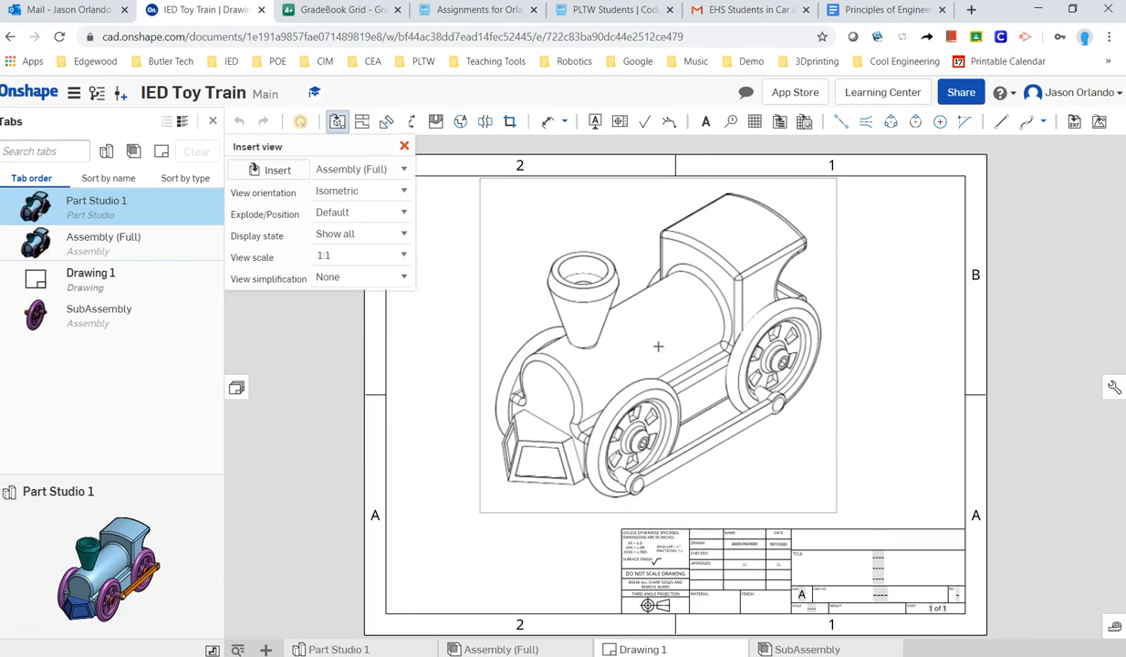
left_click(340, 256)
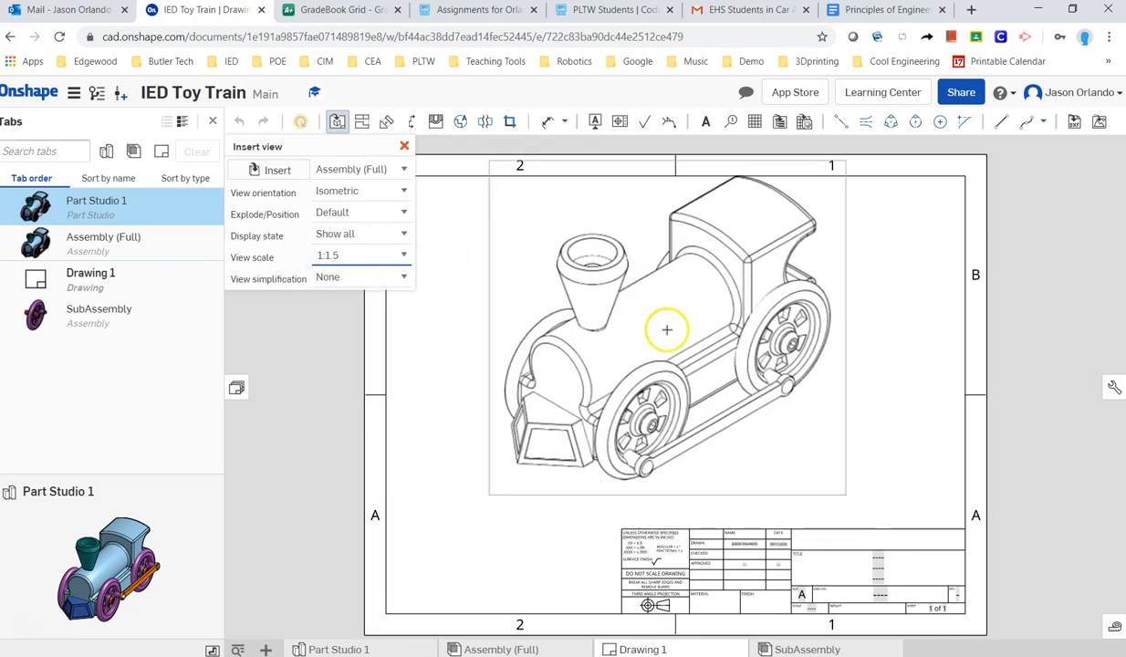
key("Return")
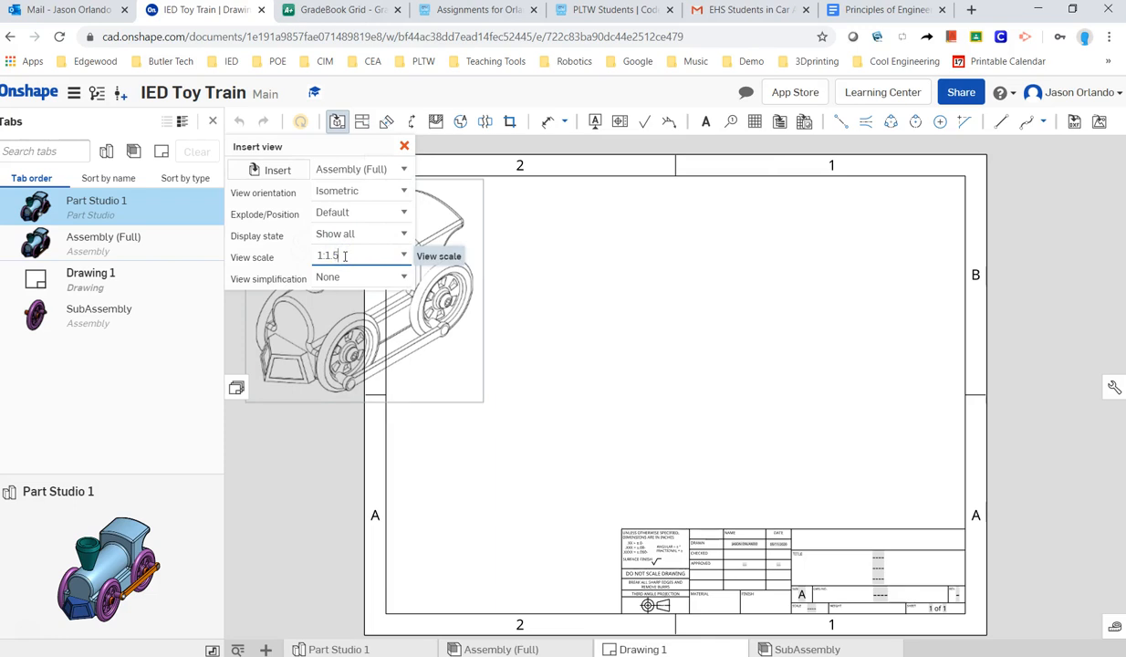
Step: Set the isometric view's scale to 1:1.25
key("BackSpace")
key("BackSpace")
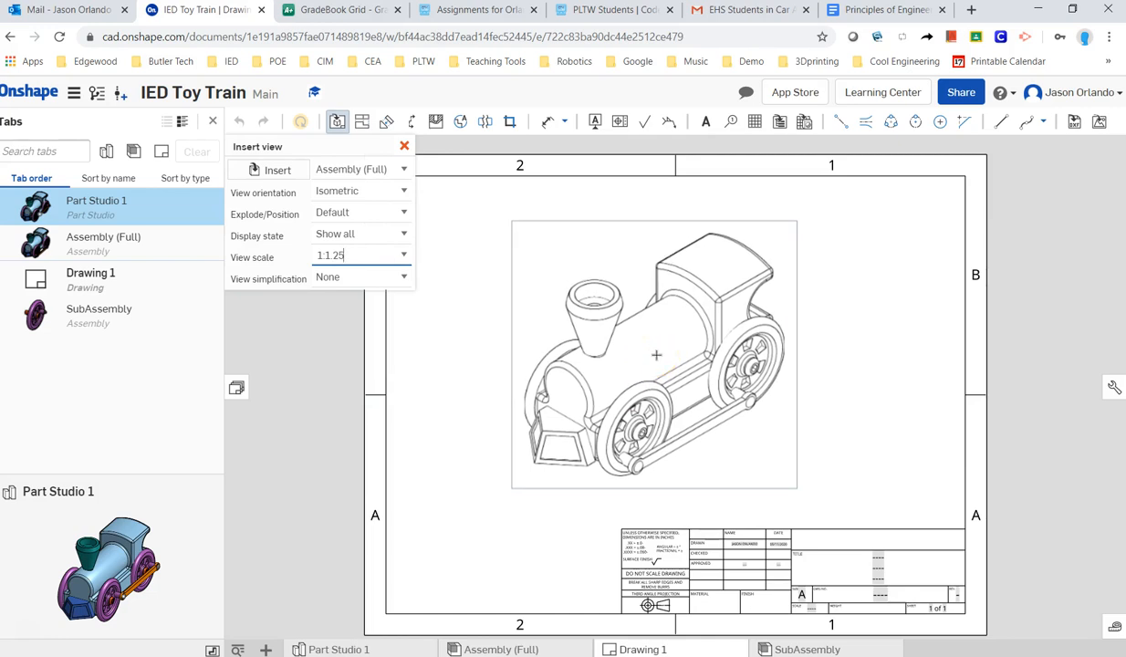
Step: Place the isometric view of Assembly (Full) in the middle of the sheet and display it shaded
left_click(657, 355)
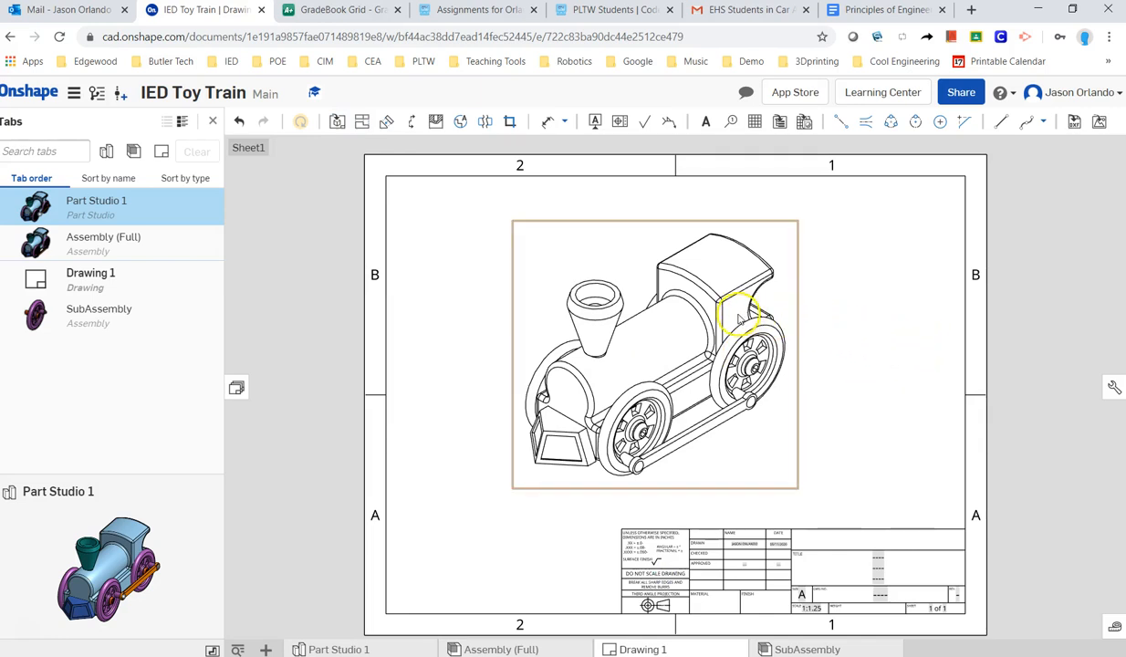
right_click(739, 315)
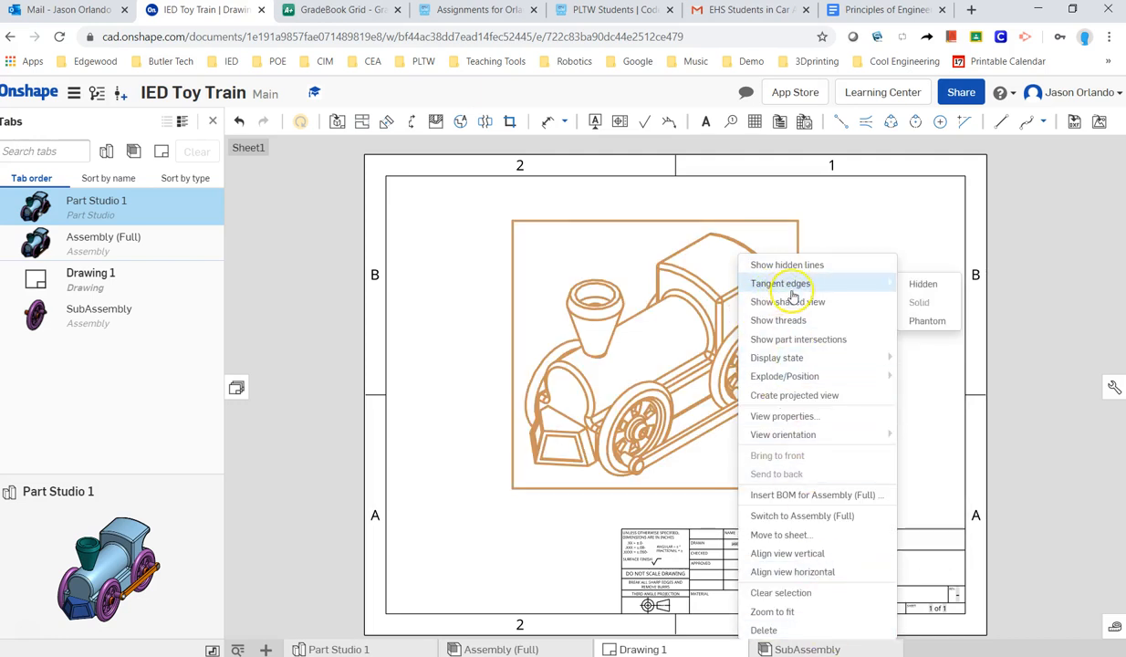
left_click(845, 307)
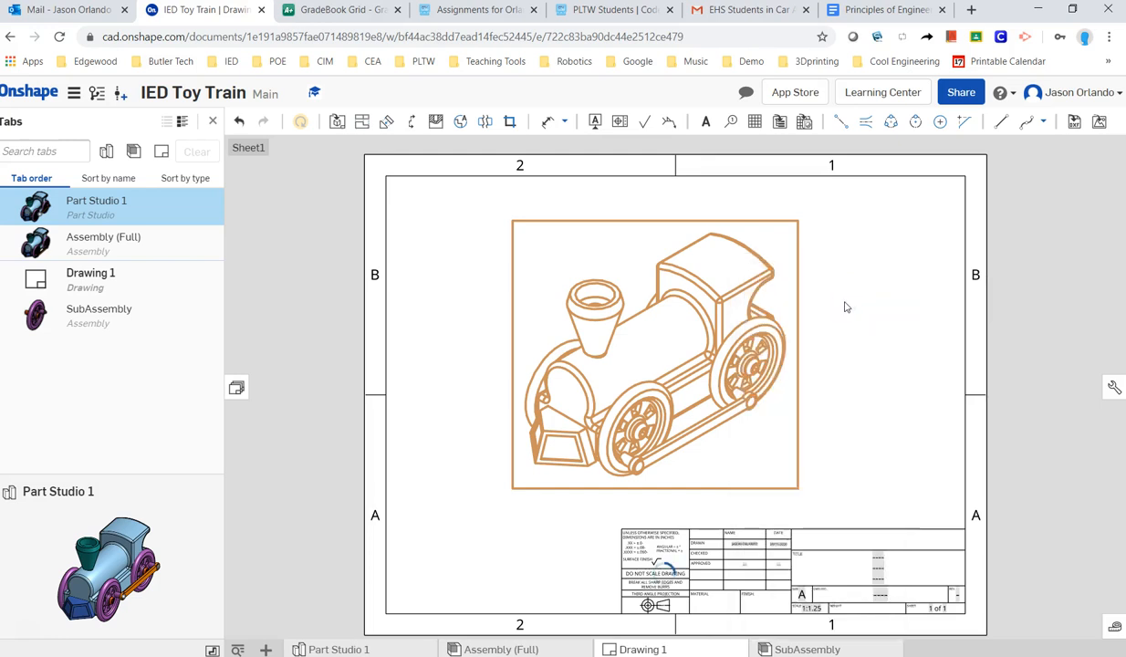
left_click(866, 302)
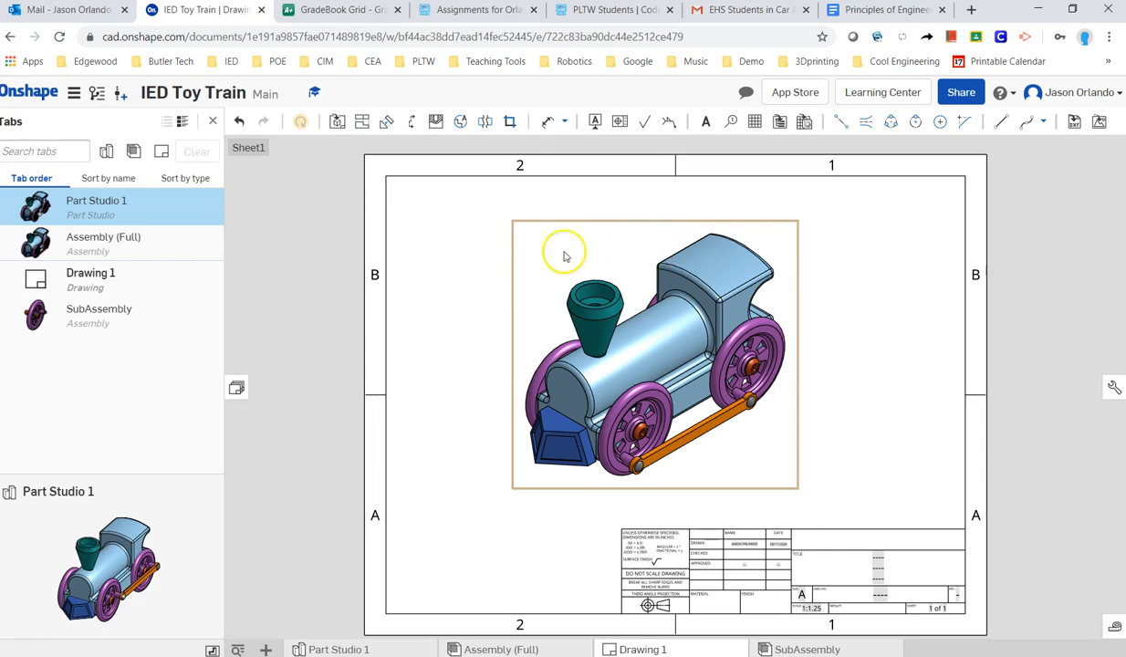
Step: Rename the drawing's first sheet as Cover Page Full Assembly
left_click(237, 391)
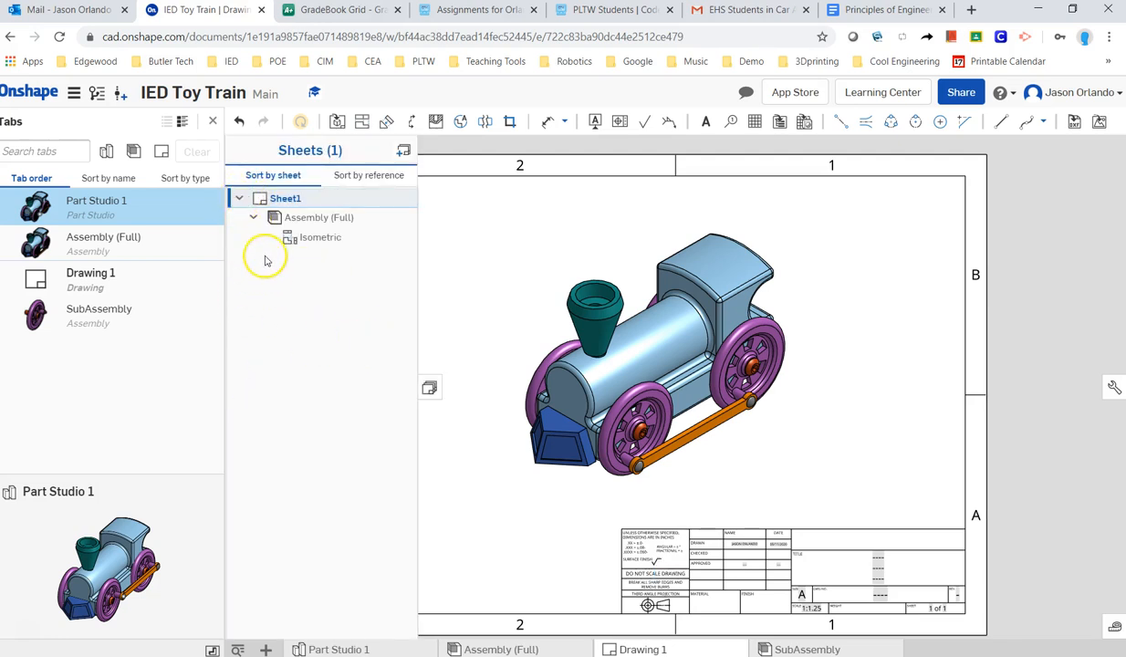
left_click(265, 199)
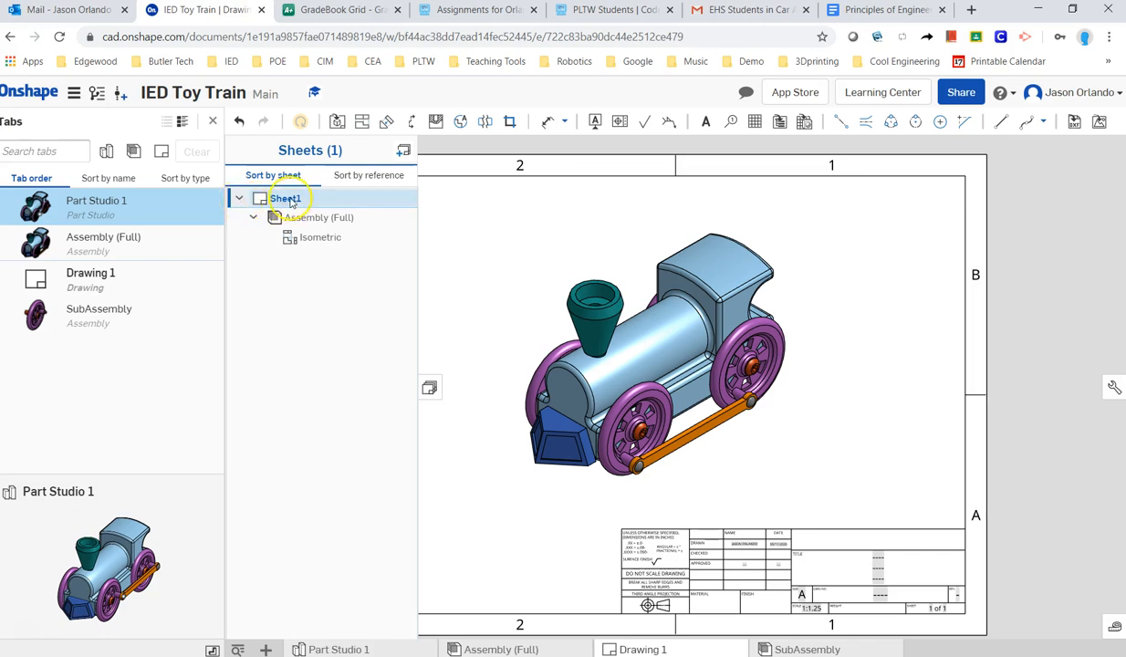
right_click(291, 200)
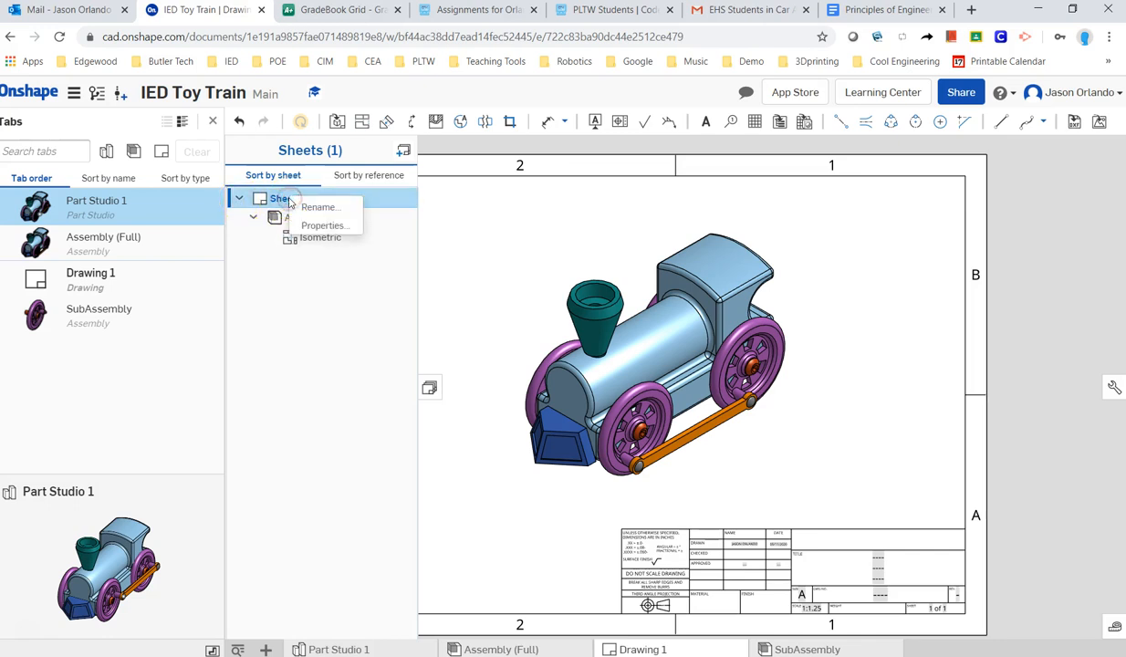
left_click(307, 210)
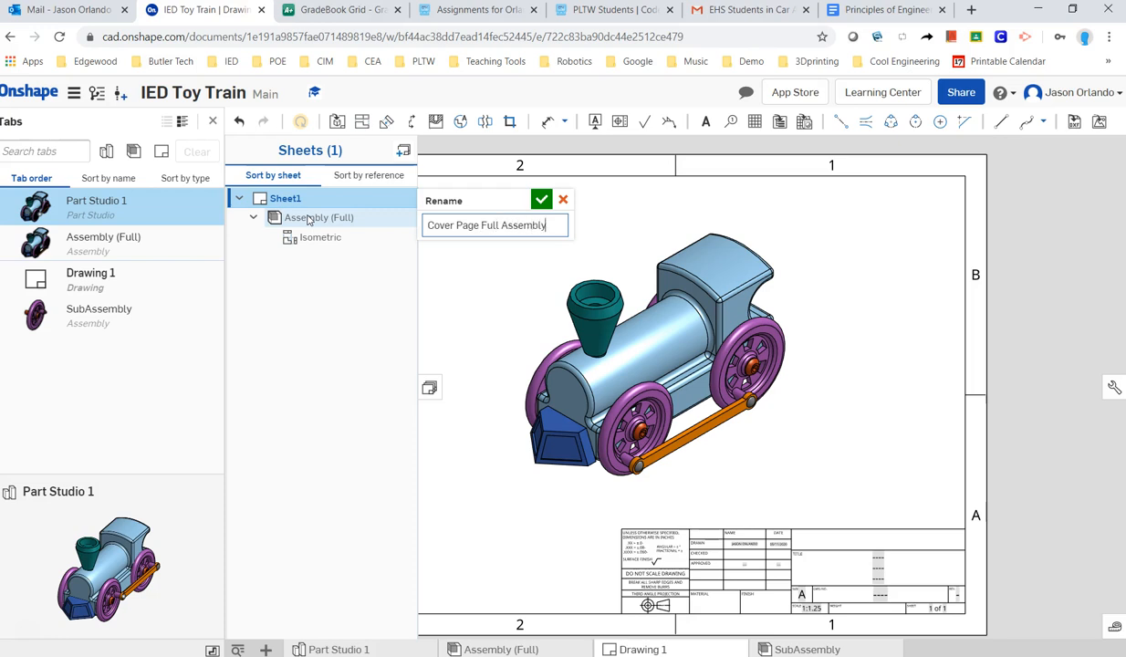
key("Return")
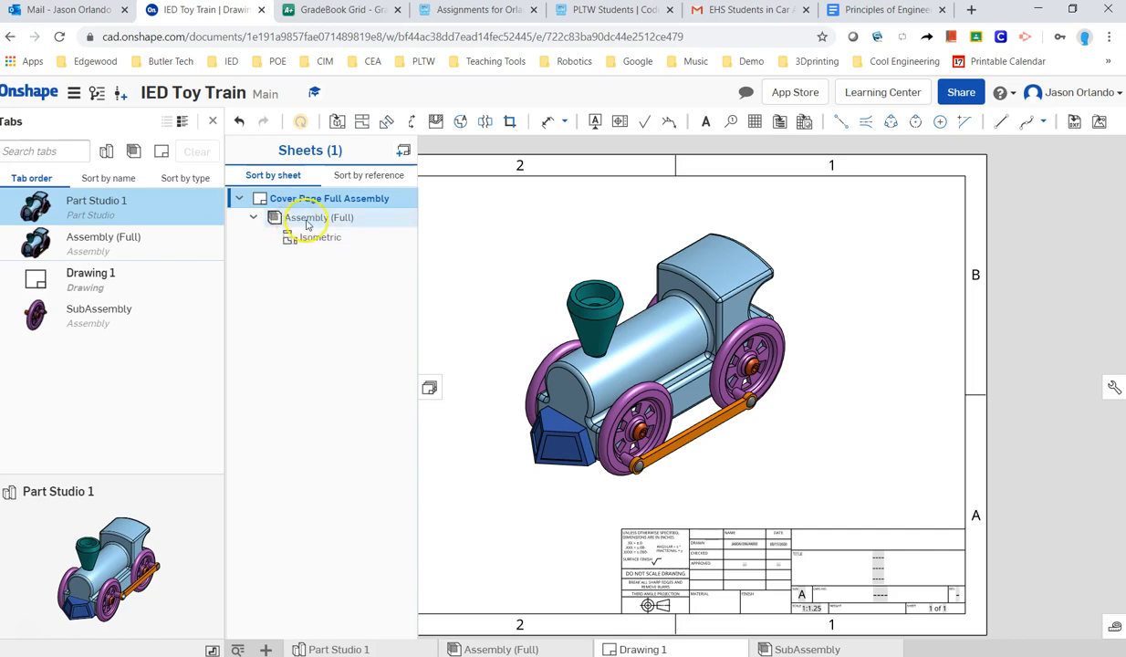
left_click(311, 235)
left_click(307, 220)
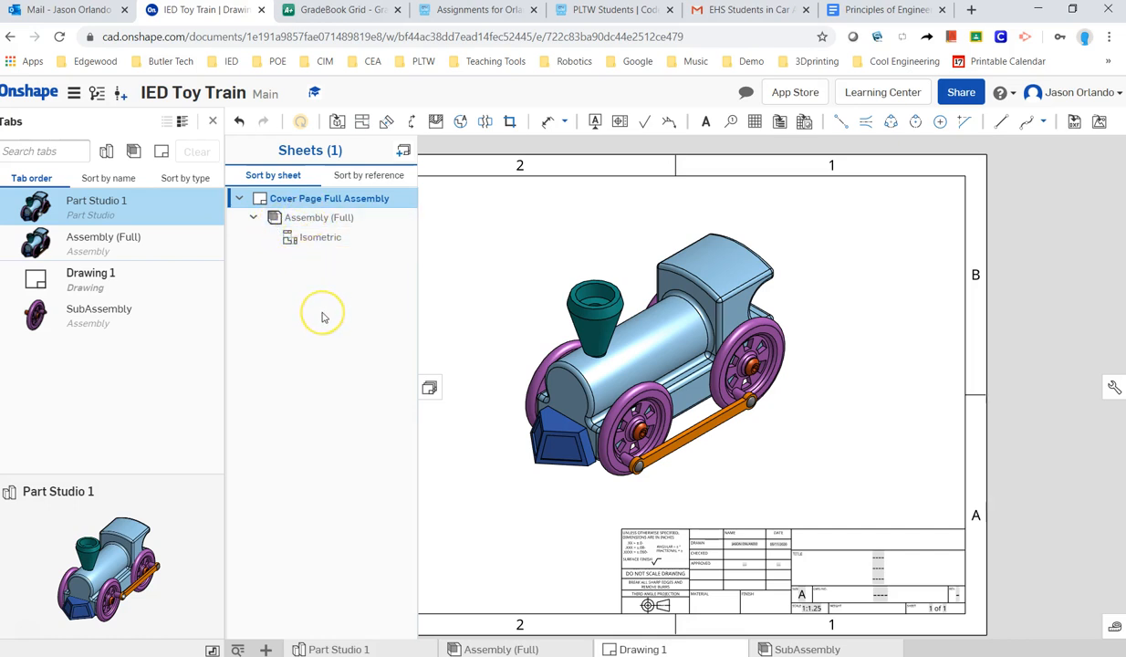
Step: Add a second sheet to the drawing and start inserting a view of the Train Body part from Part Studio 1
left_click(407, 152)
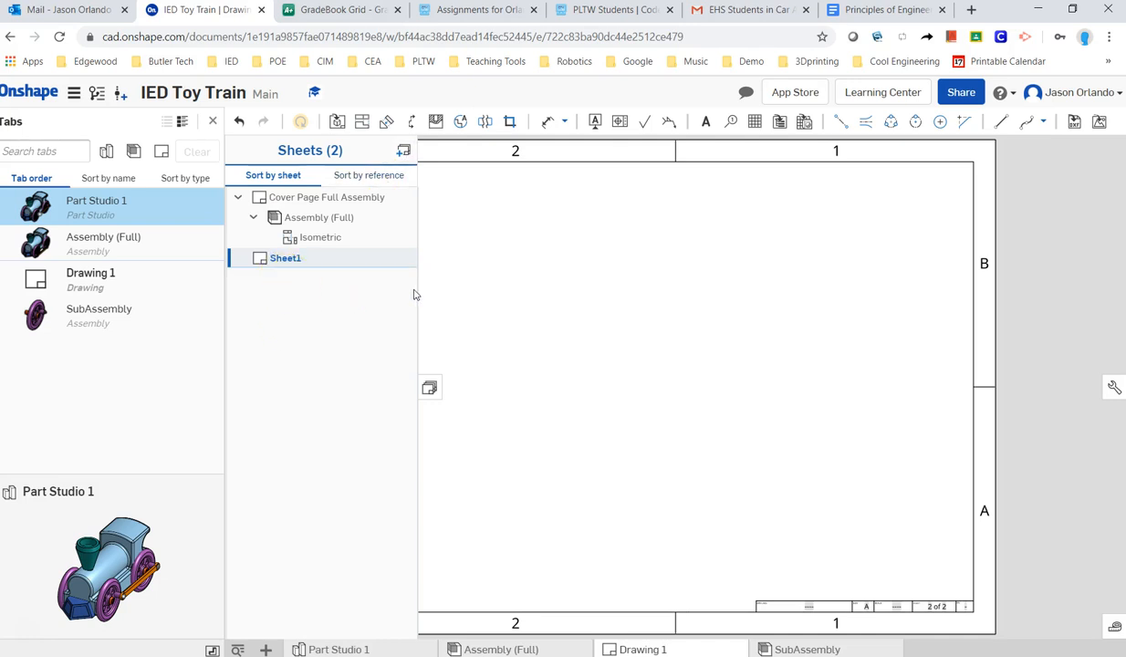
left_click(340, 122)
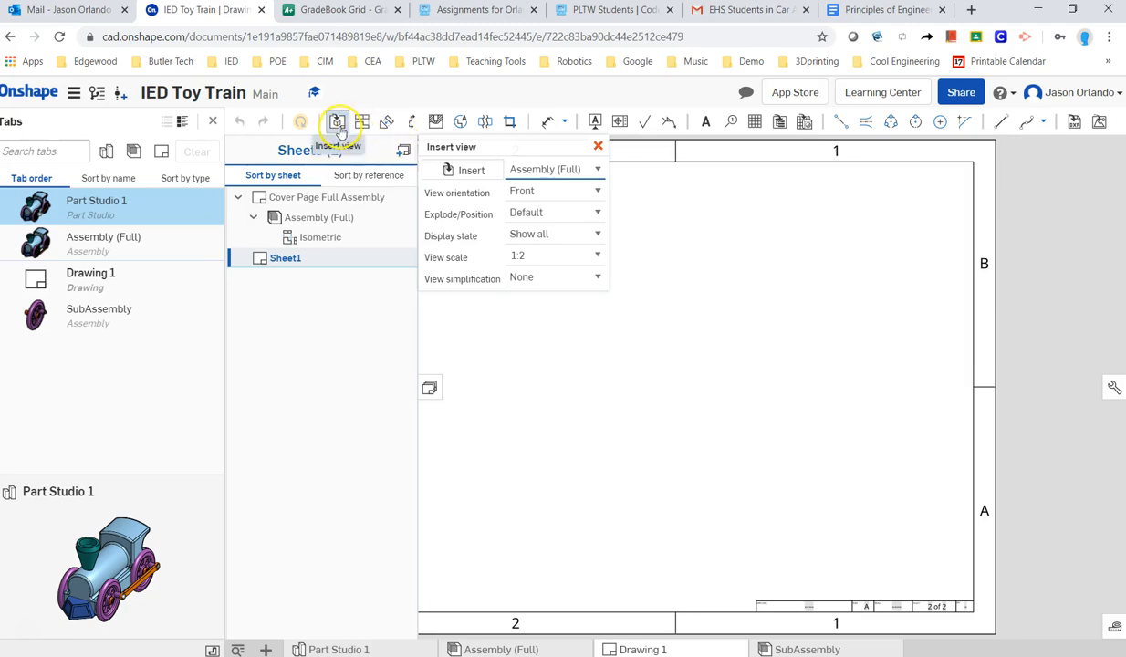
left_click(472, 171)
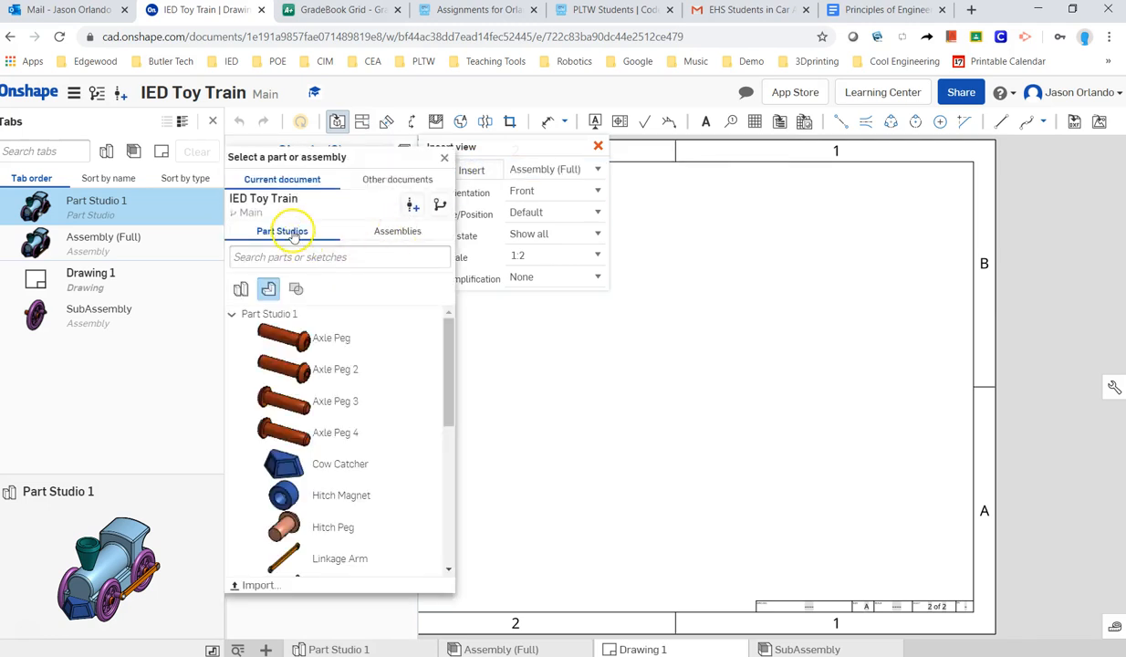
scroll(290, 429, "down", 5)
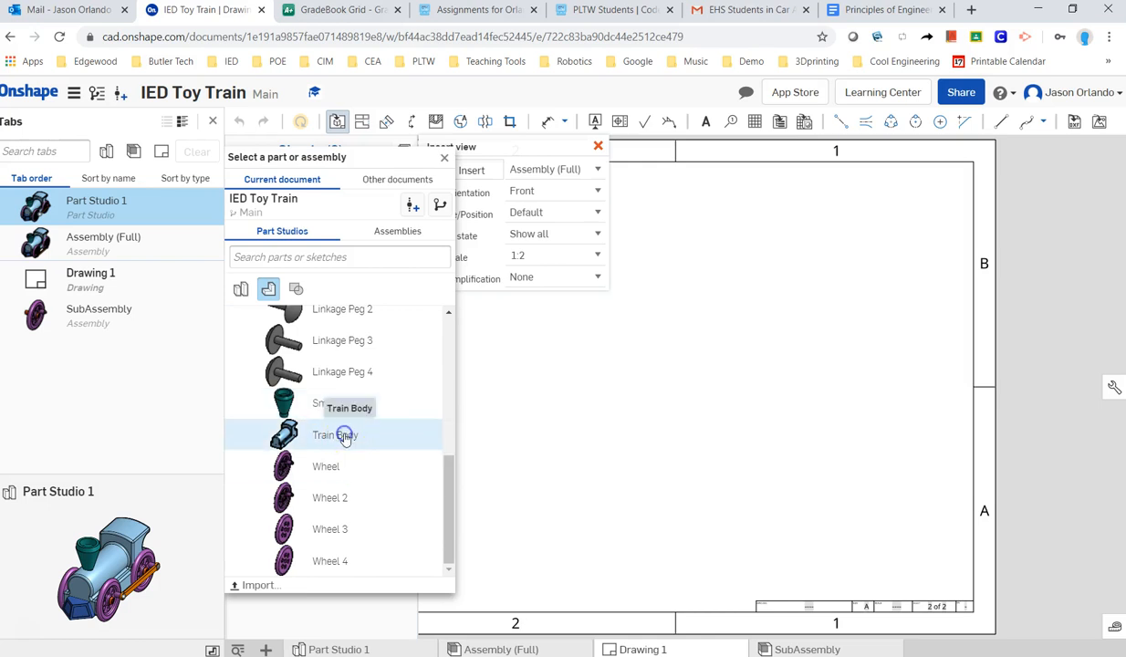
left_click(344, 436)
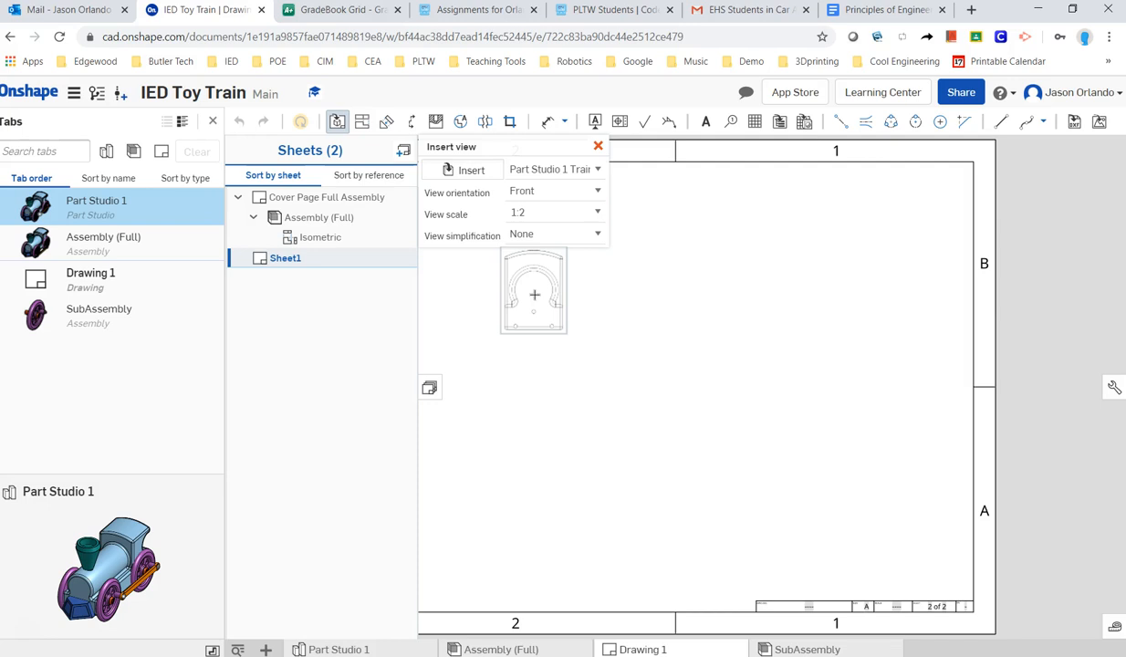
Step: Set the Train Body view's orientation to Left and place it in the lower-left area of the new sheet
left_click(598, 192)
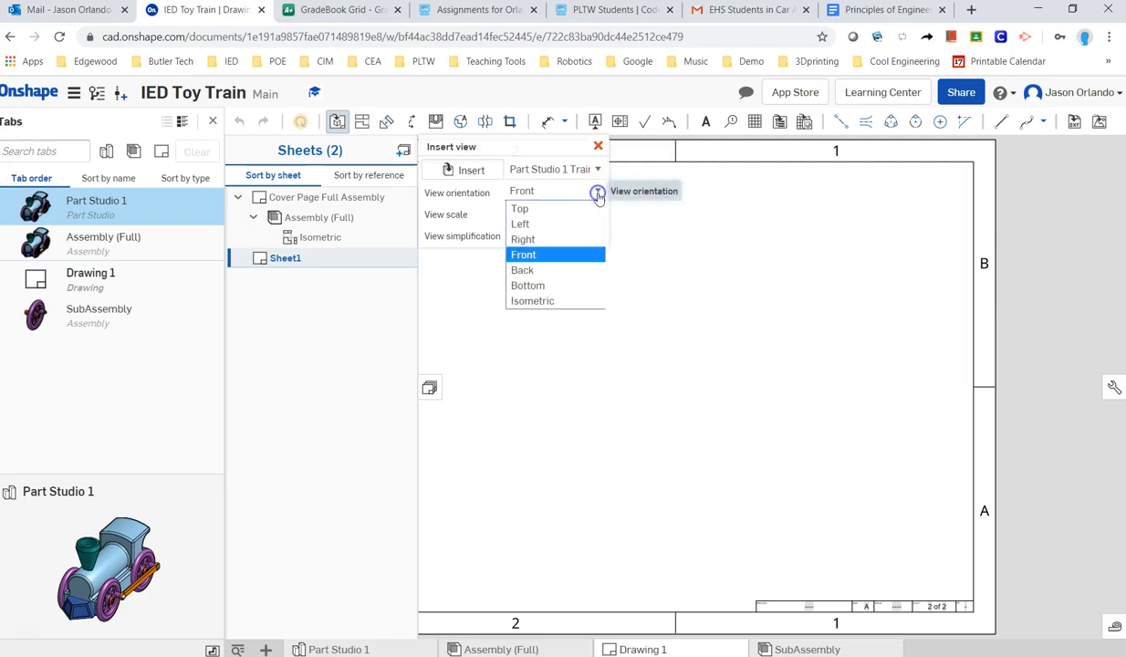
left_click(555, 239)
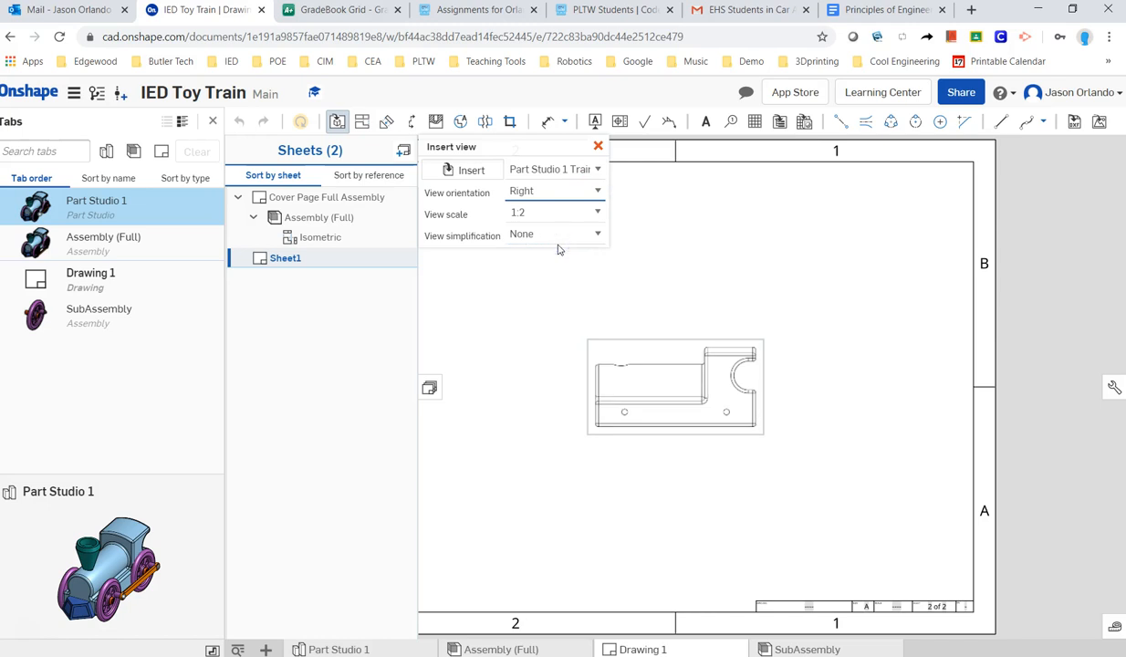
left_click(599, 193)
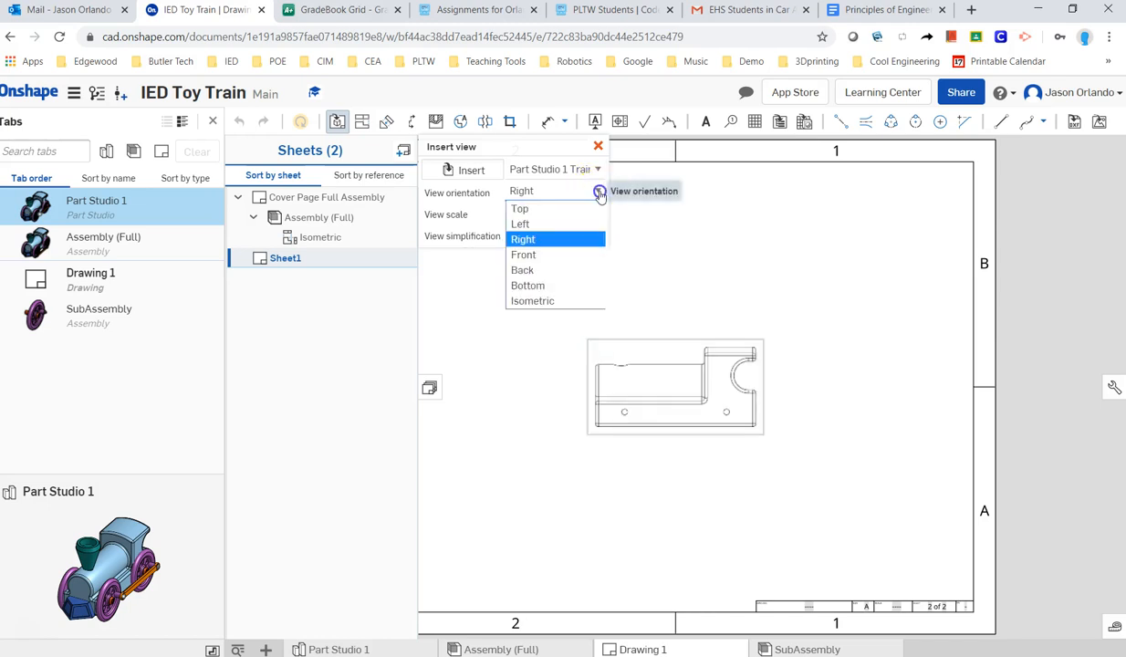
left_click(524, 223)
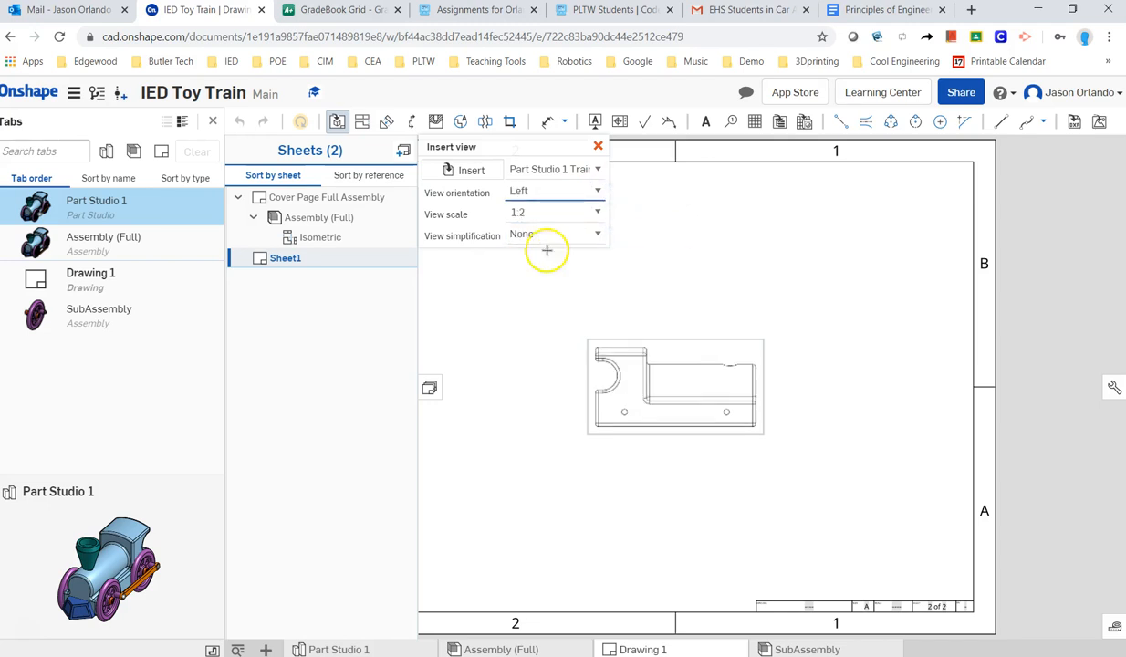
left_click(605, 444)
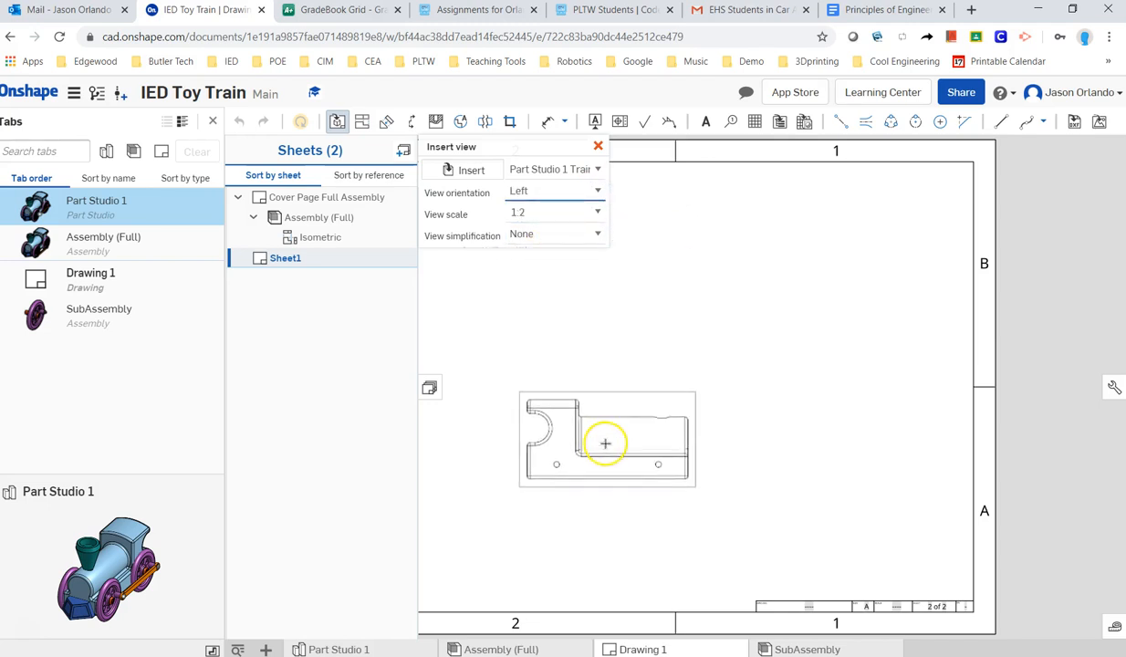
left_click(649, 491)
middle_click_drag(649, 491, 711, 488)
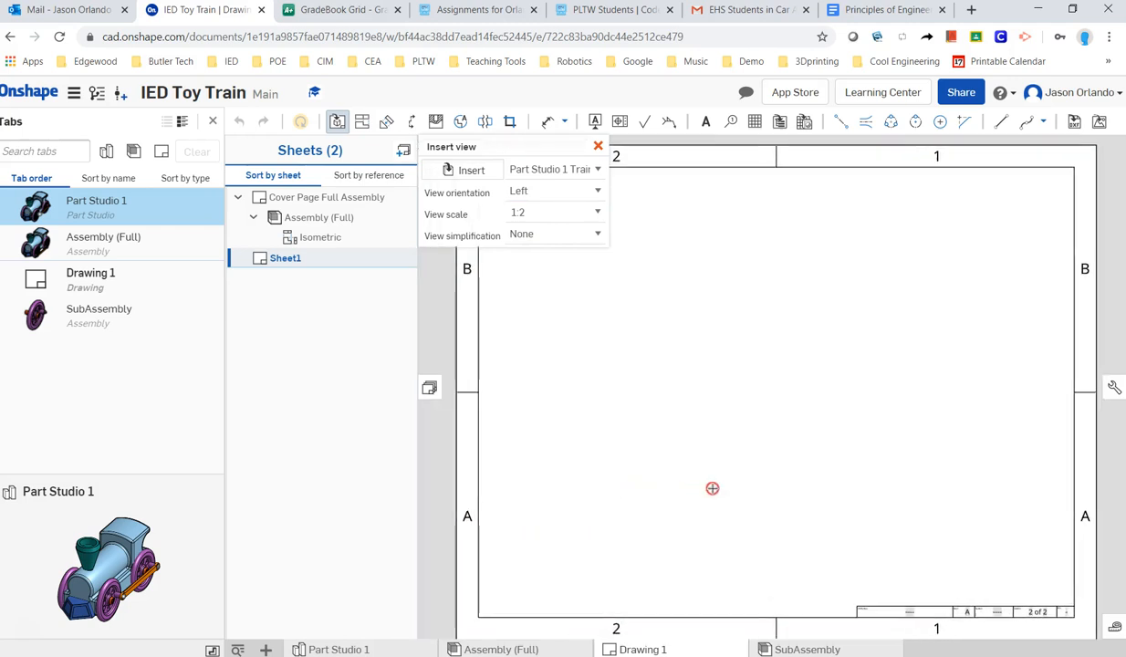
left_click(624, 458)
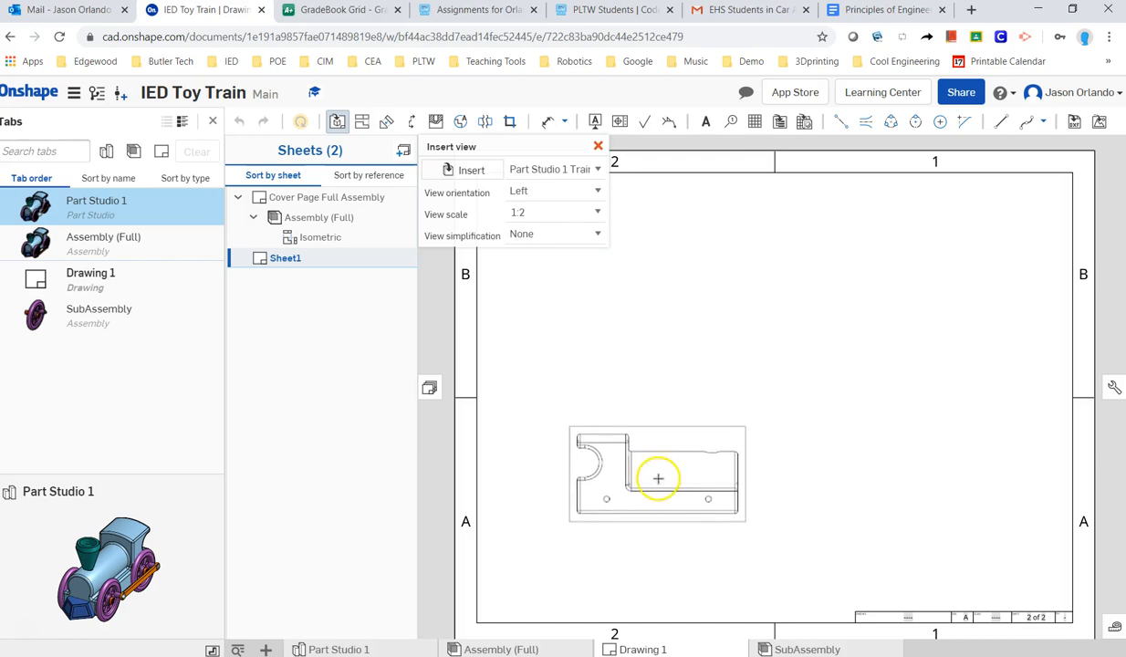
left_click(657, 477)
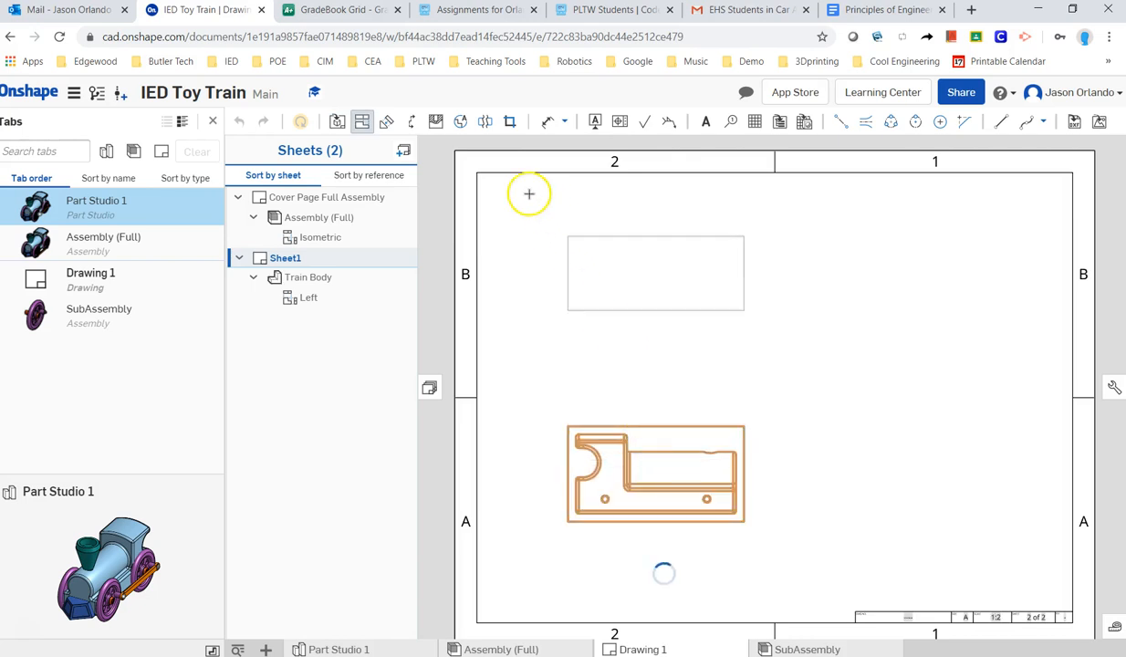
Step: Project a top view above the Train Body's left view and a front view to the right of it
left_click(649, 352)
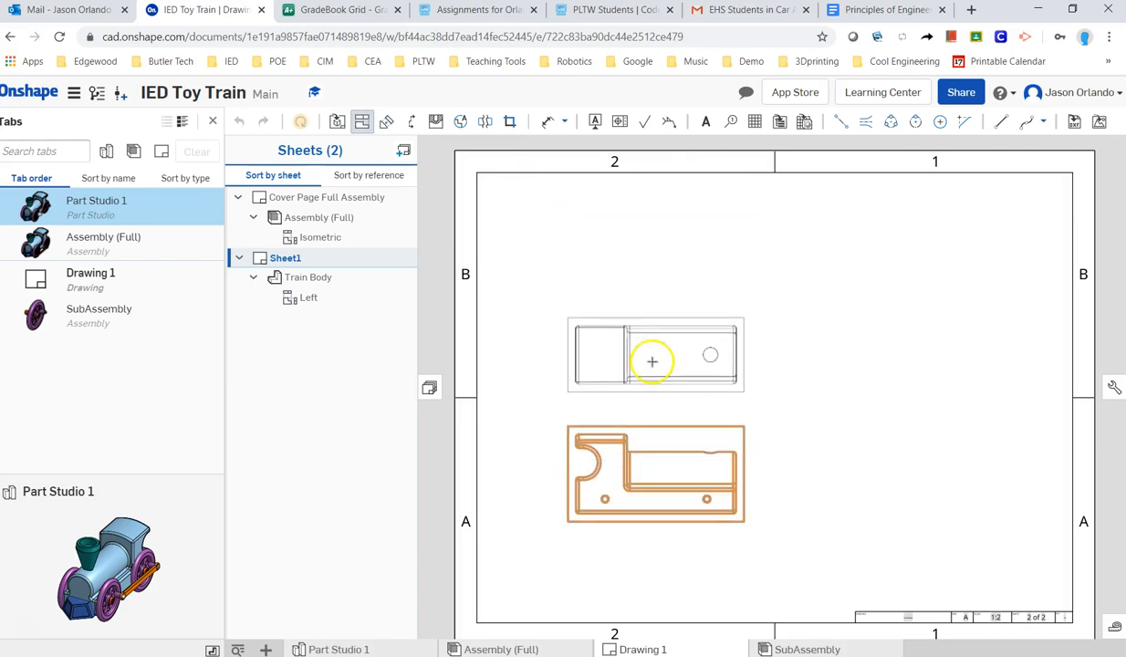
left_click_drag(655, 351, 655, 295)
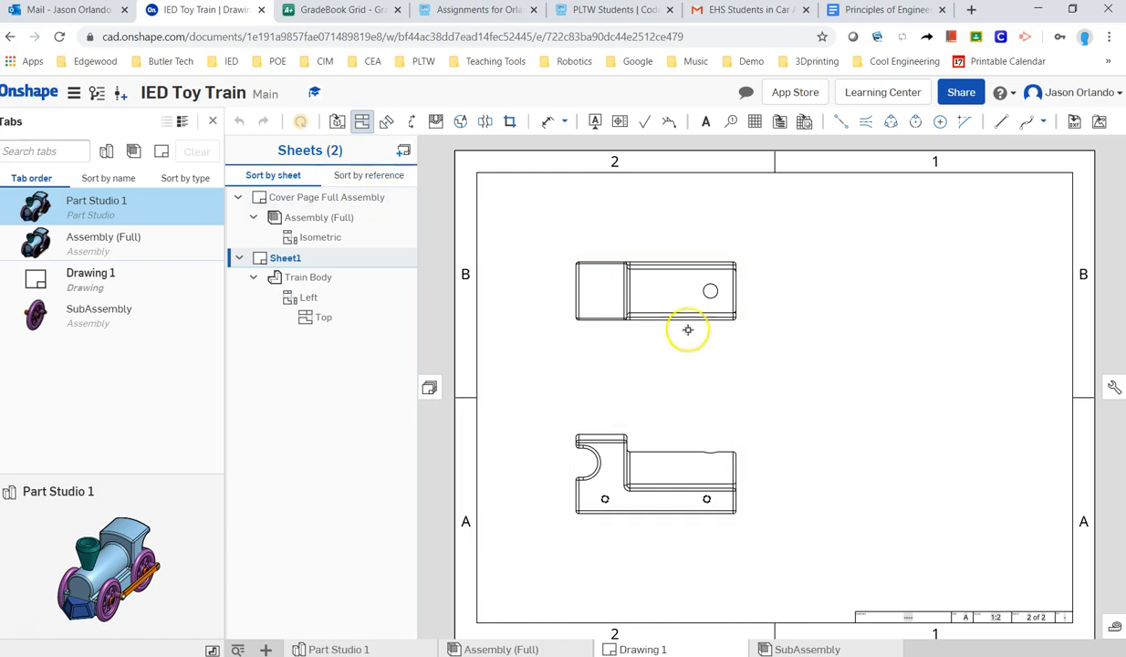
left_click(741, 447)
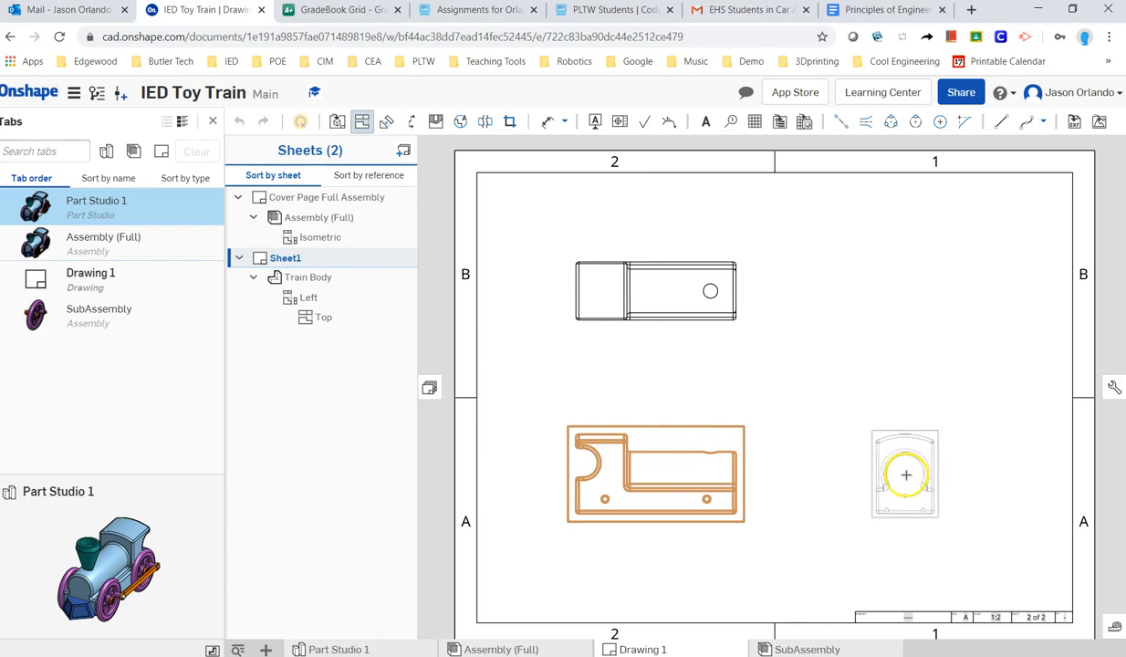
left_click(906, 476)
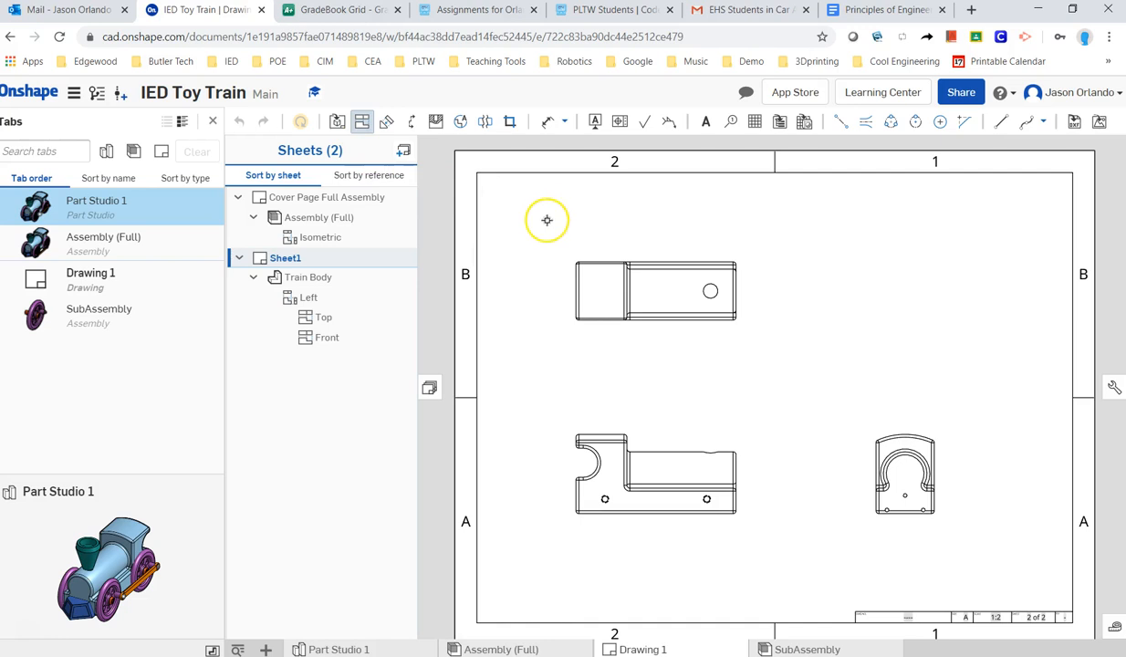
middle_click_drag(547, 220, 572, 229)
key("Escape")
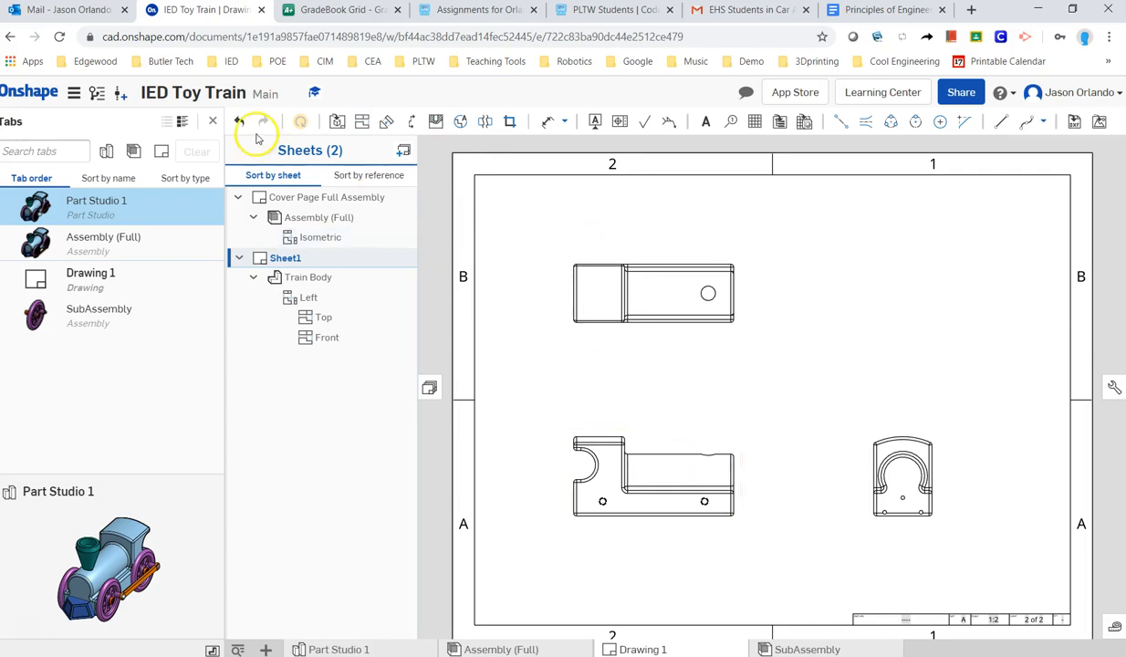
Step: Project an isometric view from the Train Body's left view into the sheet's upper-right area and display it shaded
left_click(360, 121)
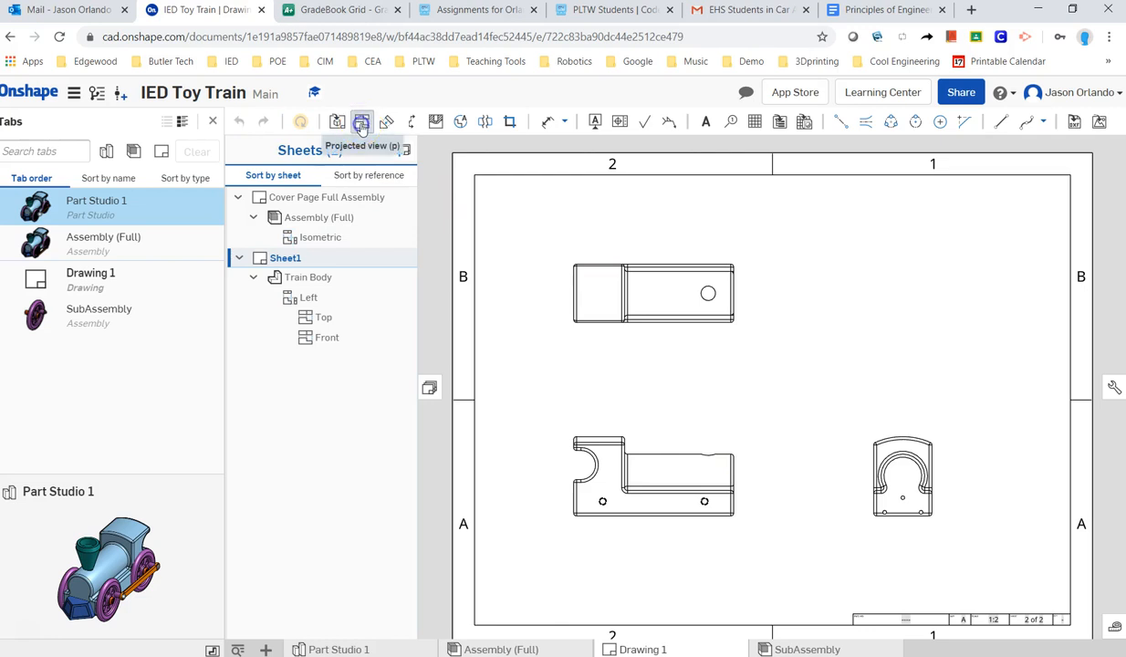
left_click(730, 432)
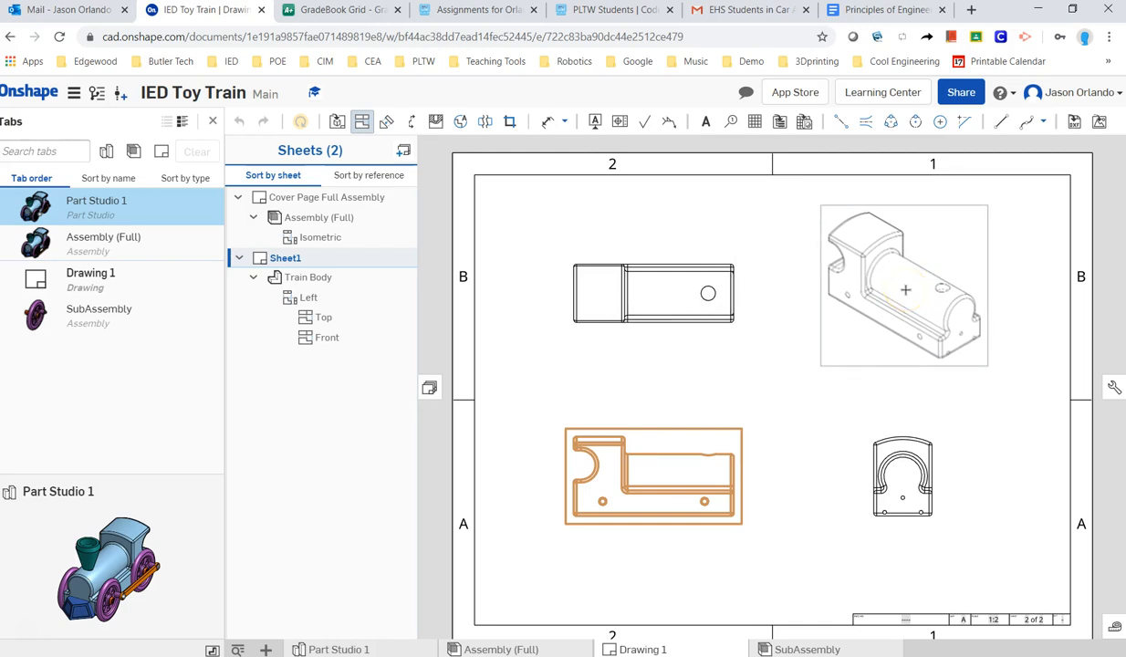
left_click(913, 289)
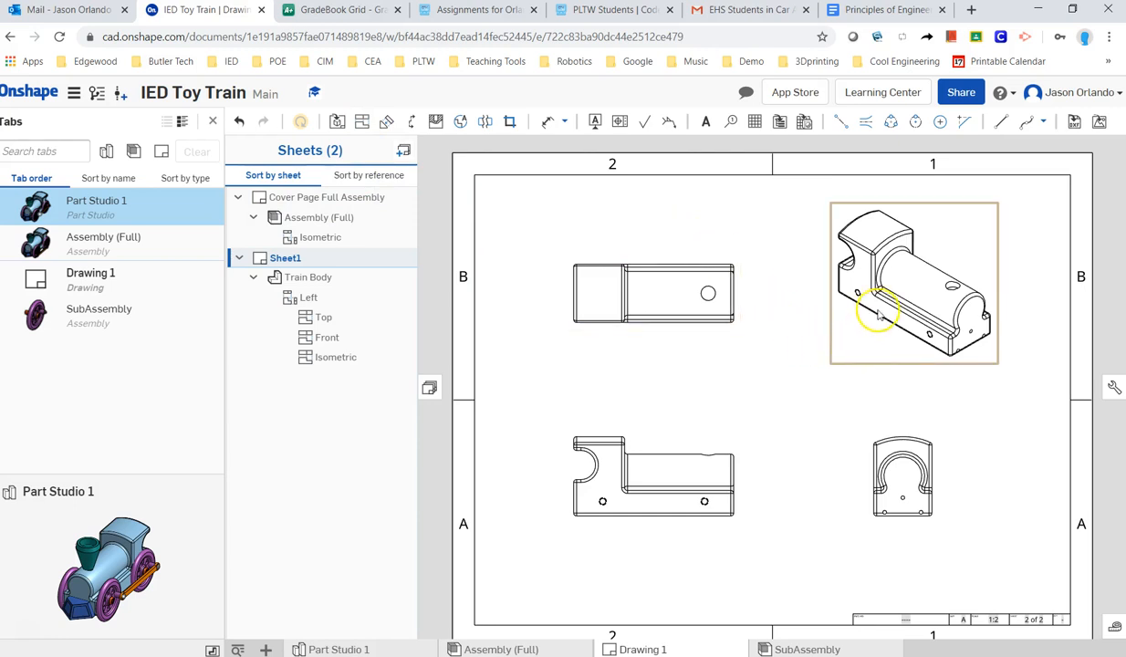
right_click(919, 286)
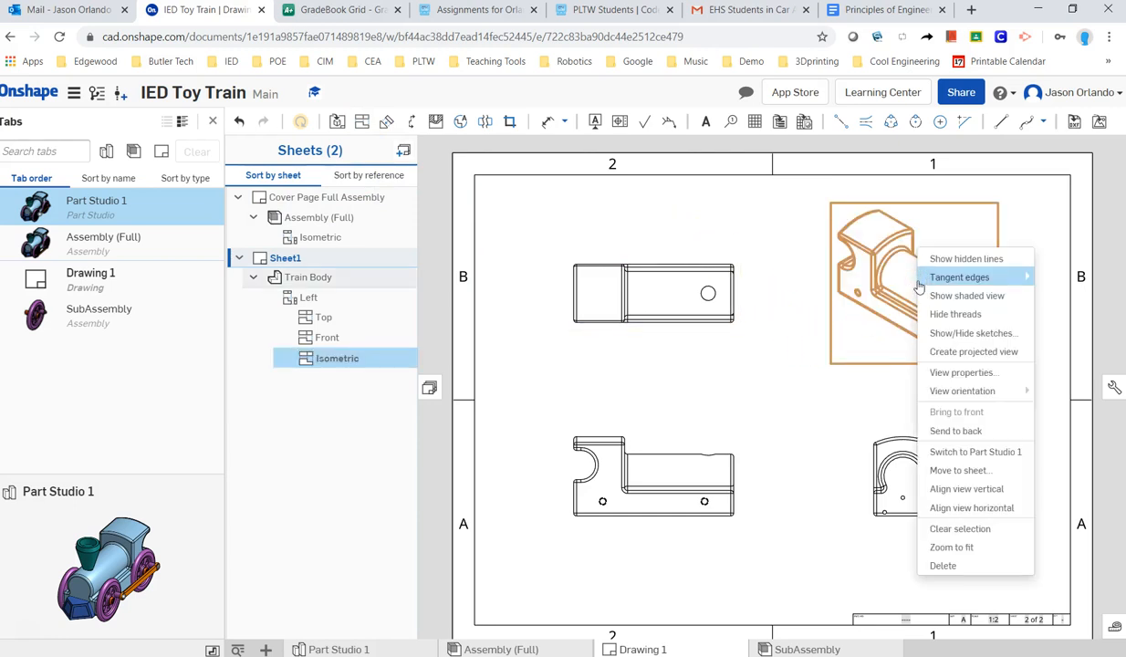
left_click(937, 297)
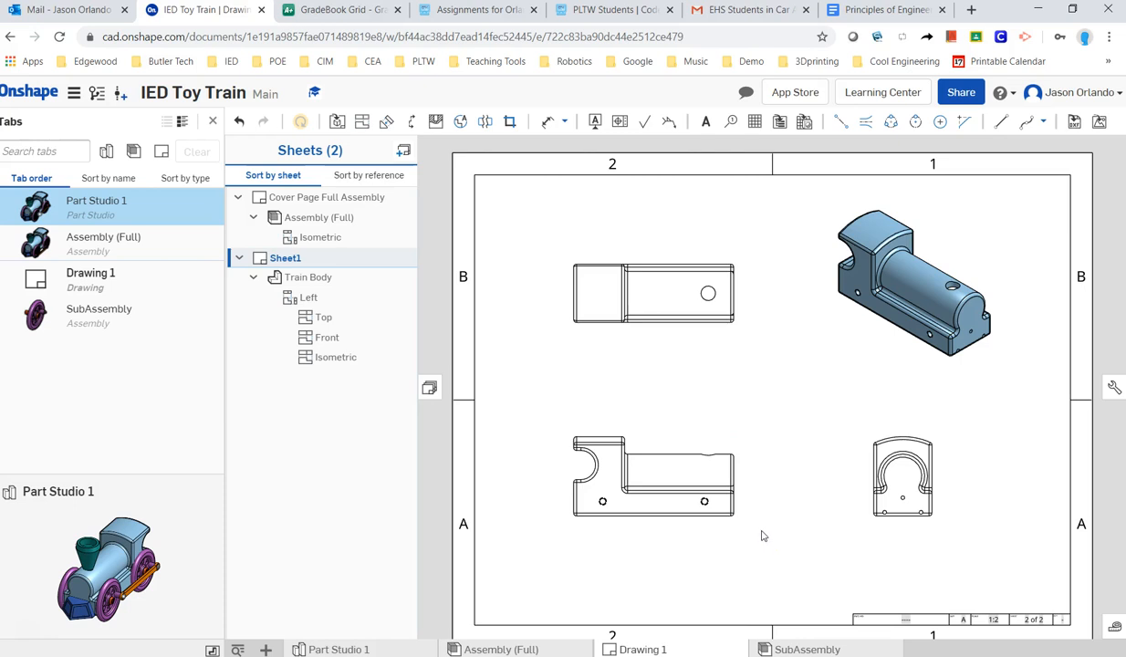
Step: Move the Train Body's left view slightly right and up to balance the spacing of the aligned views
mouse_move(737, 526)
left_mouse_down()
mouse_move(783, 526)
mouse_move(742, 526)
mouse_move(737, 514)
mouse_move(777, 516)
left_mouse_up()
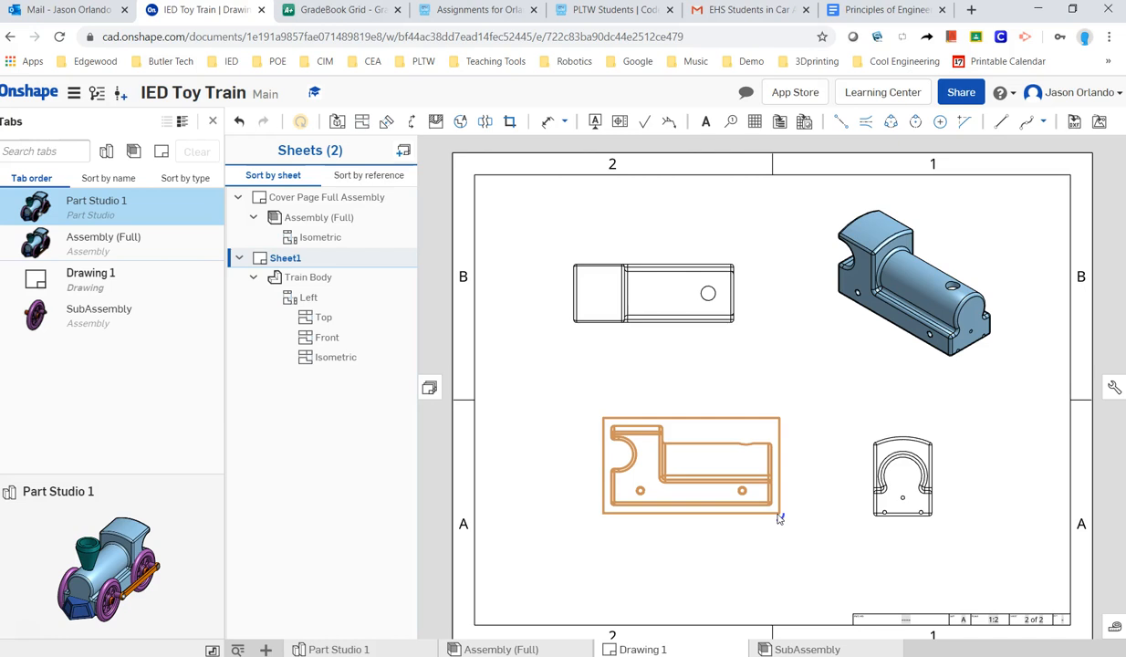
left_click_drag(780, 518, 779, 517)
left_click(847, 601)
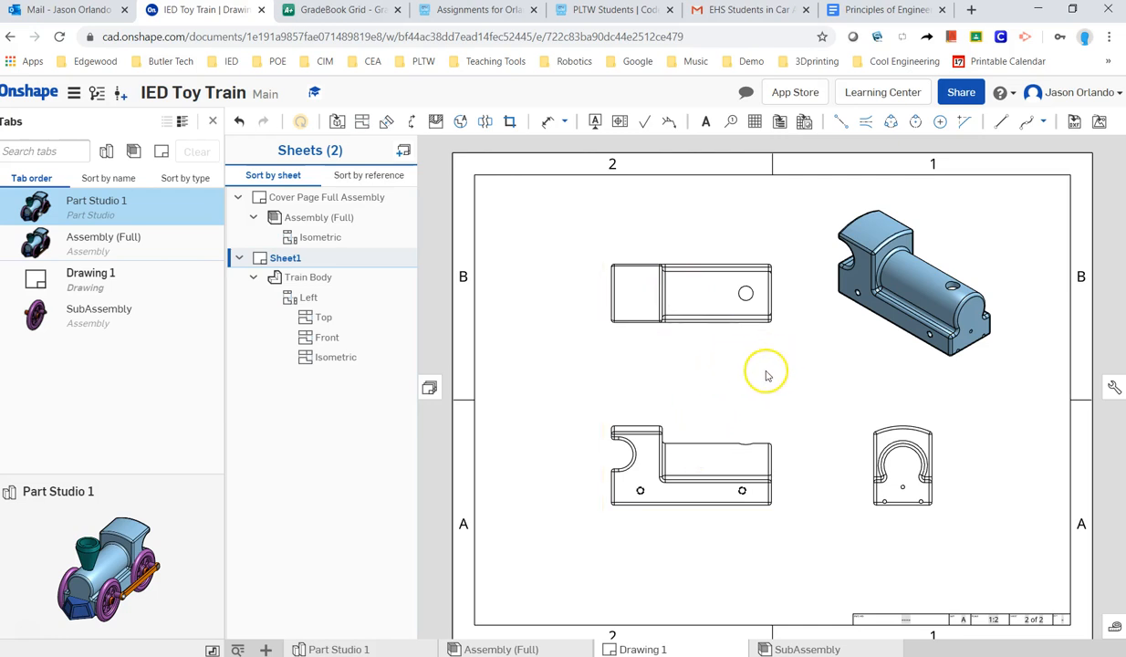
Step: Spread the Train Body views apart: left view down and left, isometric up and right, front view right and slightly down
mouse_move(685, 424)
left_mouse_down()
mouse_move(649, 424)
mouse_move(659, 457)
mouse_move(669, 454)
mouse_move(661, 446)
left_mouse_up()
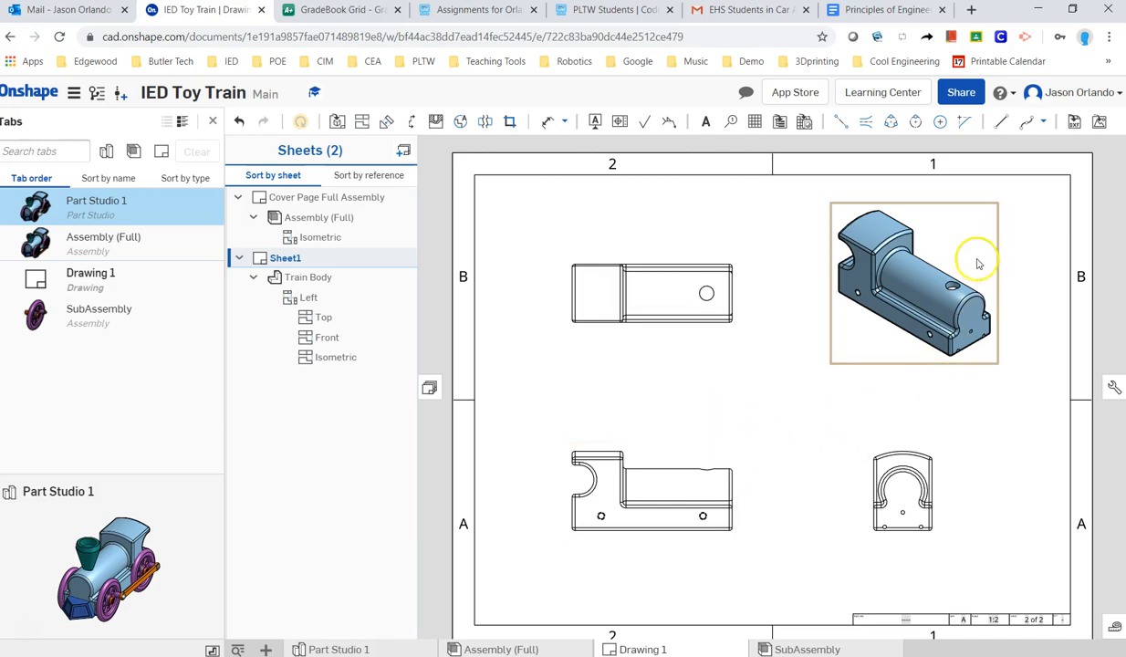
left_click_drag(999, 245, 1043, 239)
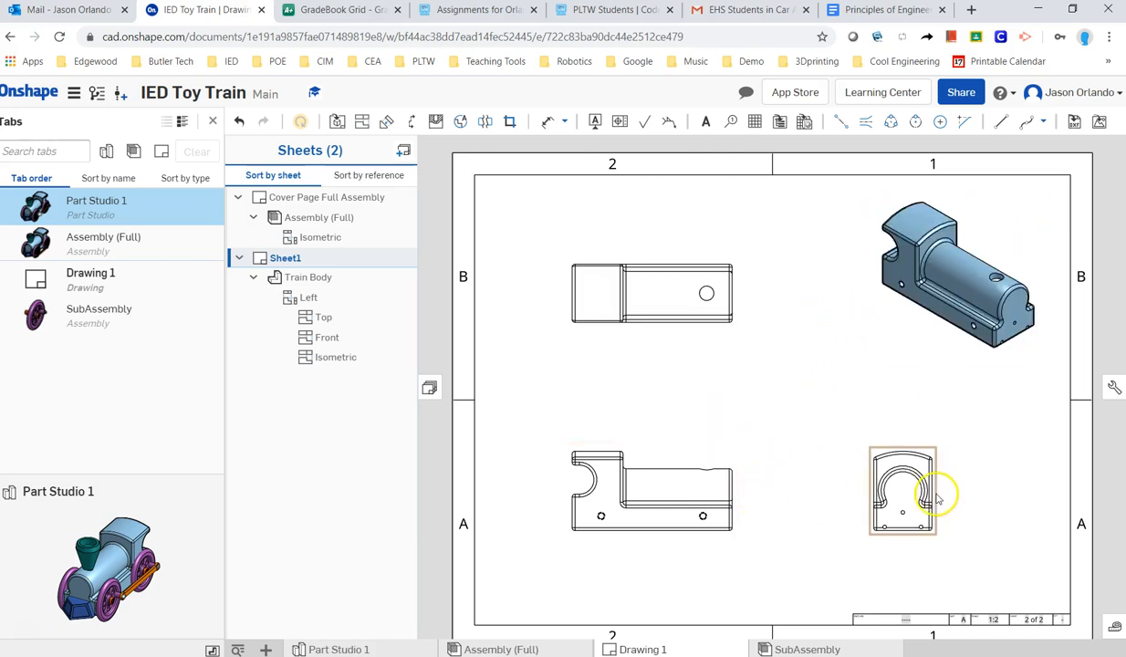
left_click_drag(946, 496, 980, 492)
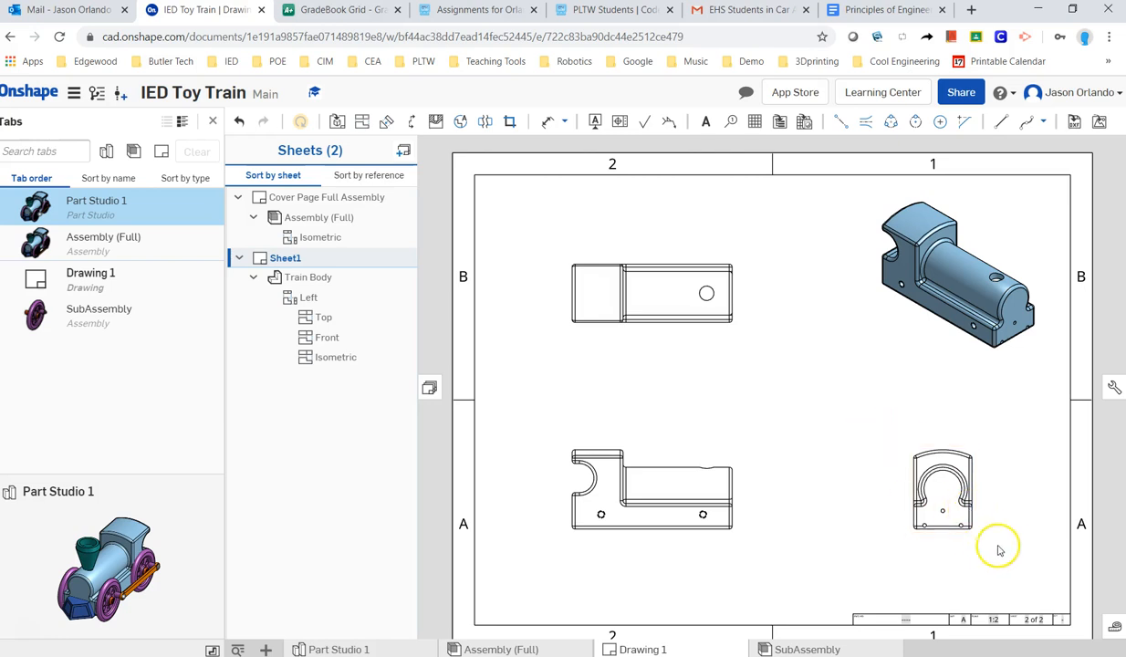
left_click_drag(1001, 528, 1000, 579)
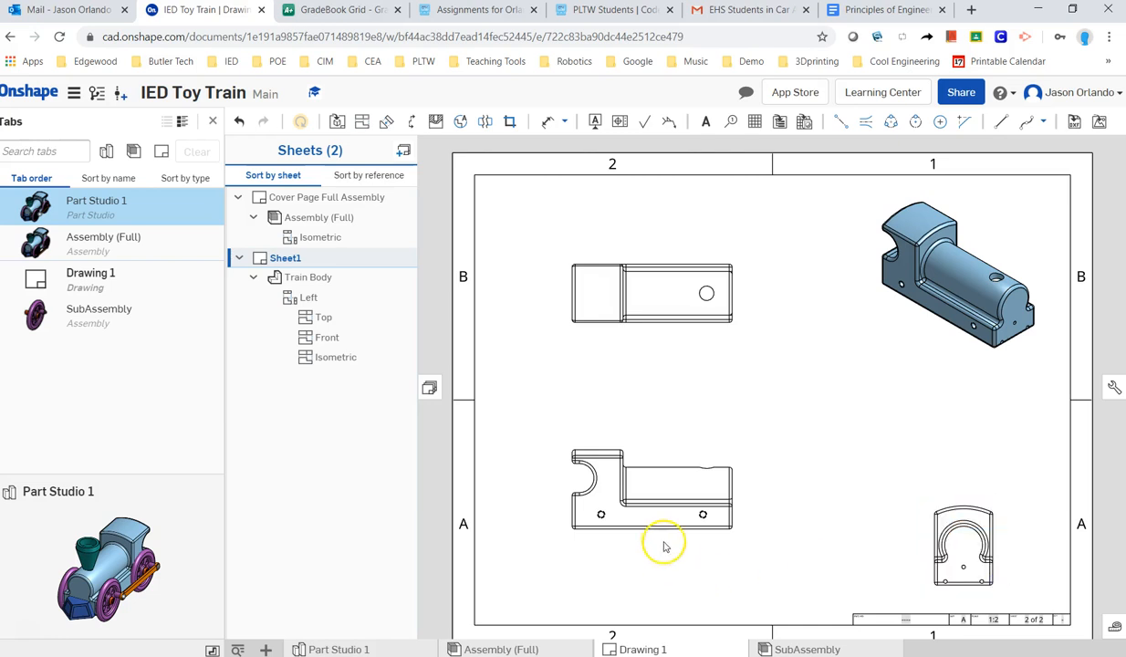
left_click_drag(993, 548, 993, 520)
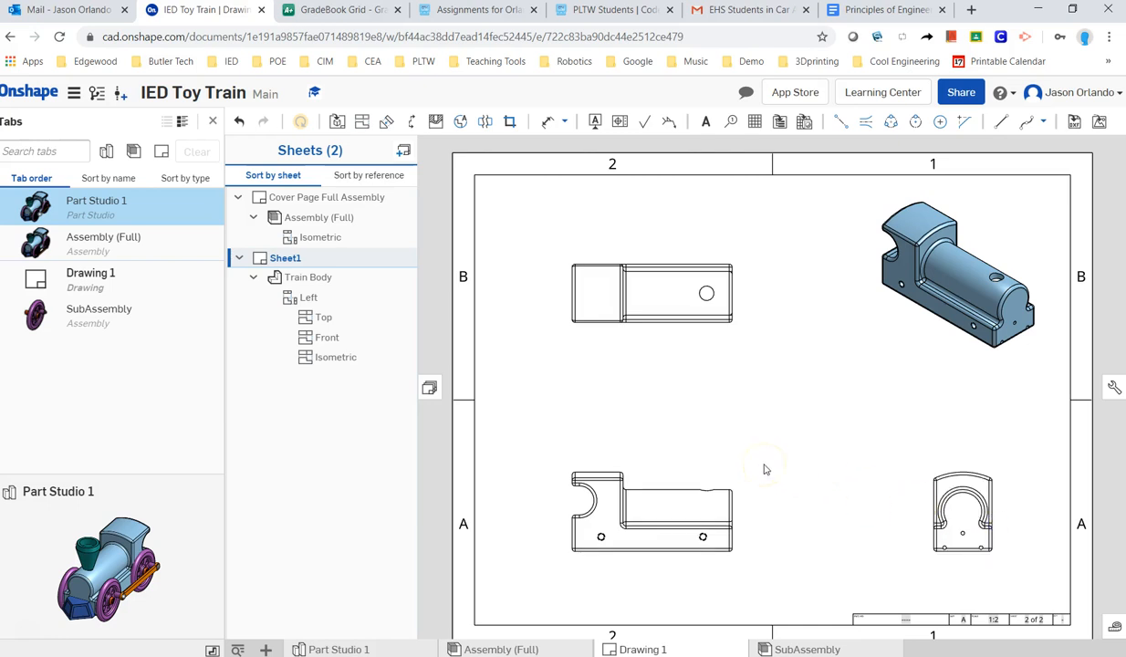
Step: Examine the tangent edge lines along the rounded corners in the Train Body's left view
mouse_move(759, 368)
middle_mouse_down()
mouse_move(785, 321)
mouse_move(769, 337)
middle_mouse_up()
scroll(721, 410, "up", 2)
scroll(680, 513, "up", 2)
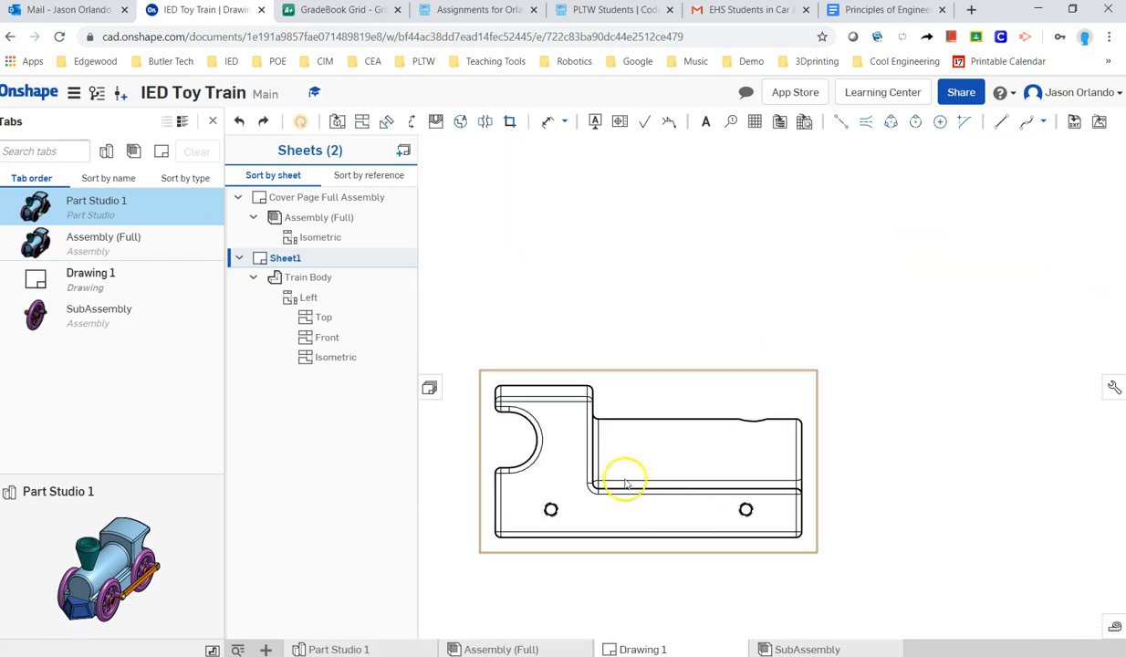
scroll(561, 420, "up", 1)
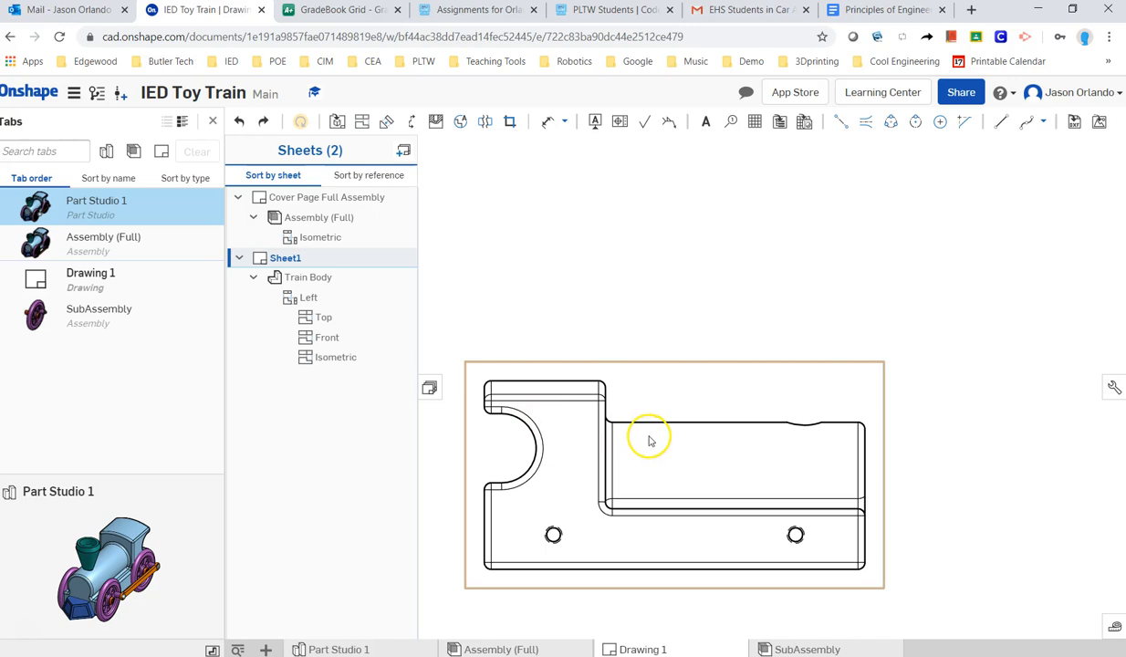
scroll(644, 442, "up", 1)
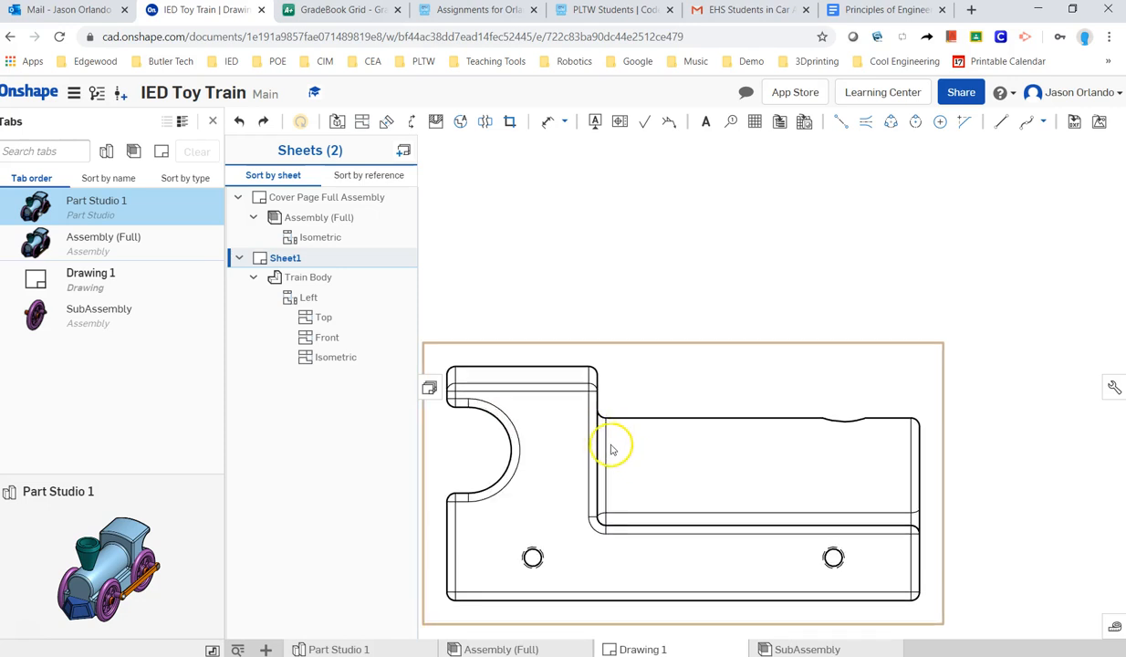
scroll(609, 445, "up", 2)
scroll(602, 453, "up", 2)
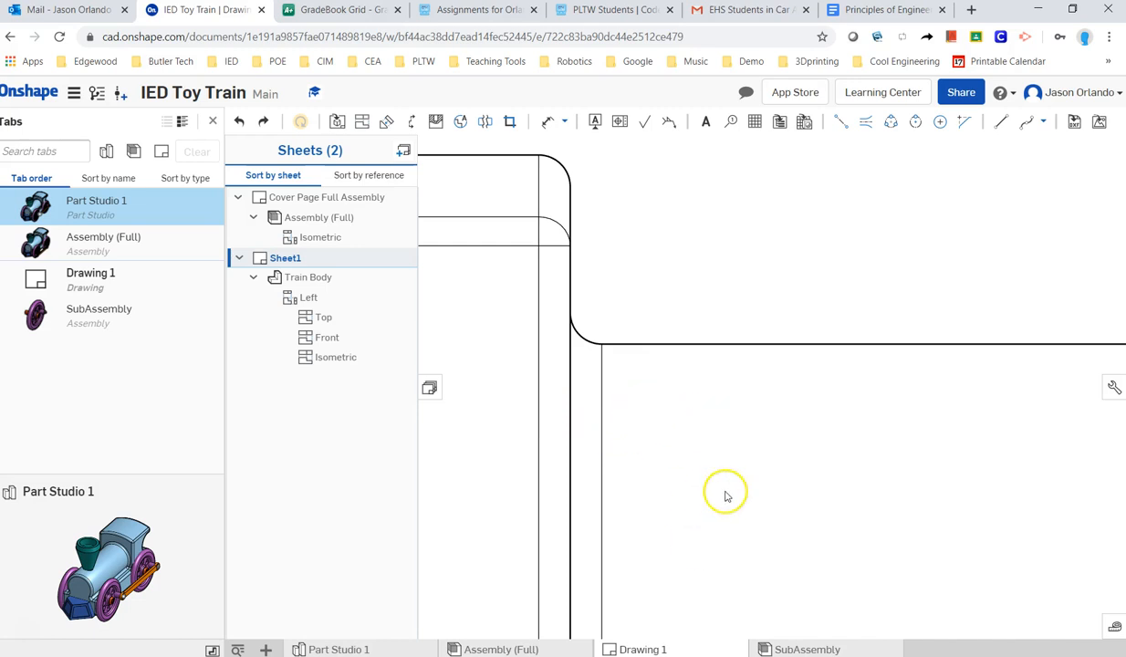
middle_click_drag(697, 466, 738, 382)
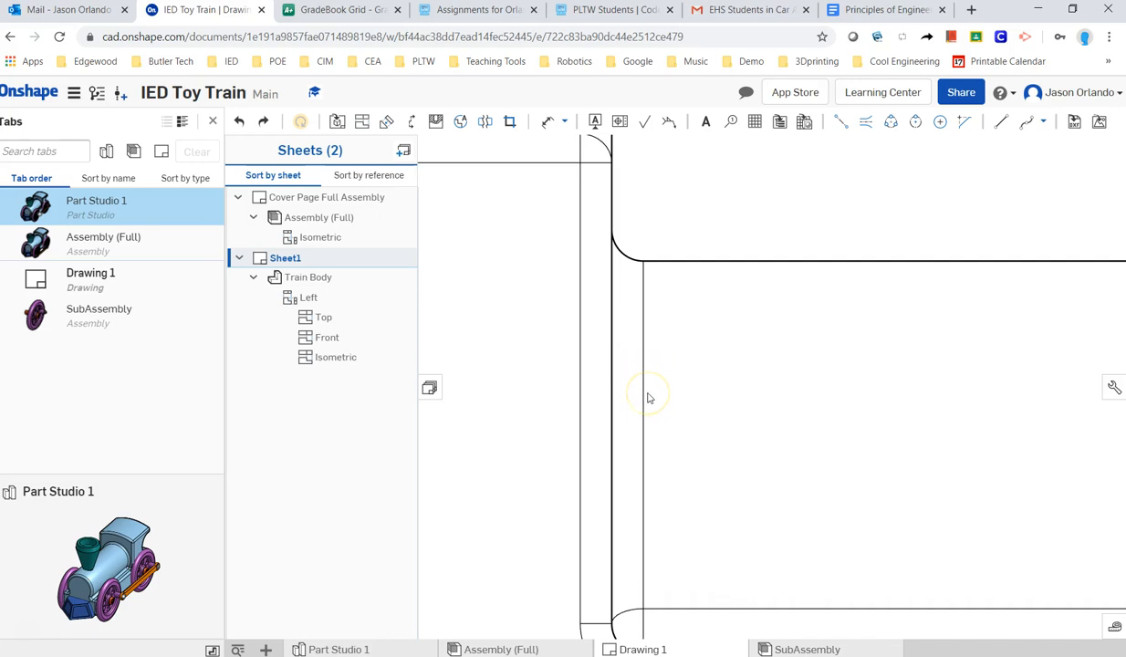
scroll(646, 390, "down", 3)
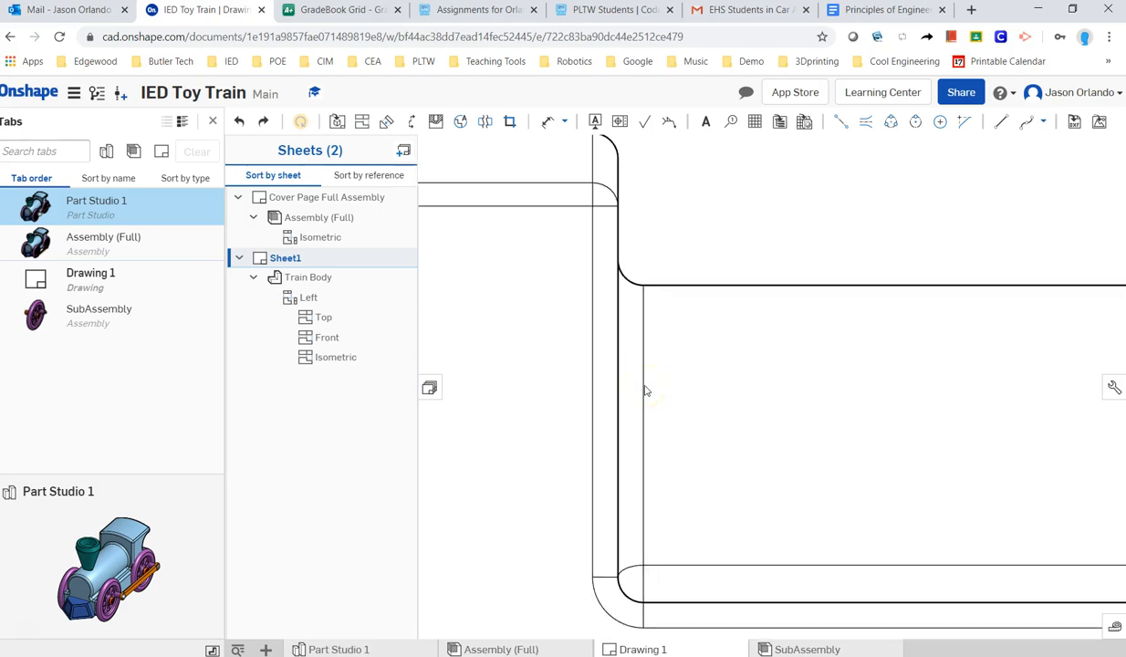
scroll(798, 248, "down", 2)
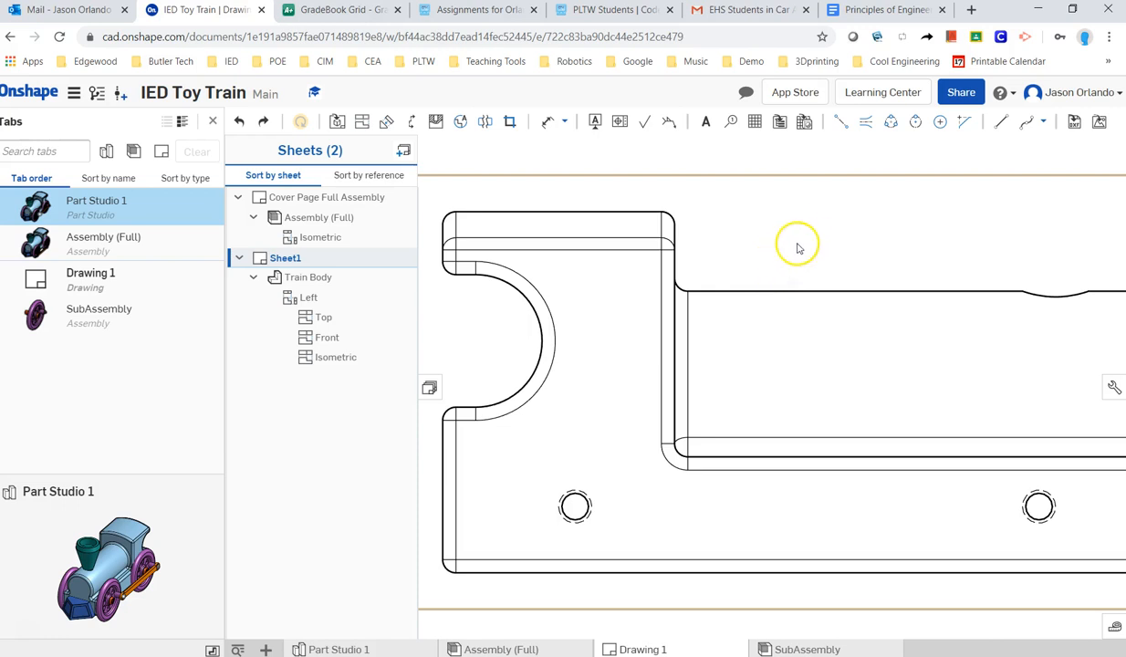
Step: Set the tangent edges of the Train Body's left view to Hidden
scroll(785, 291, "down", 3)
right_click(790, 292)
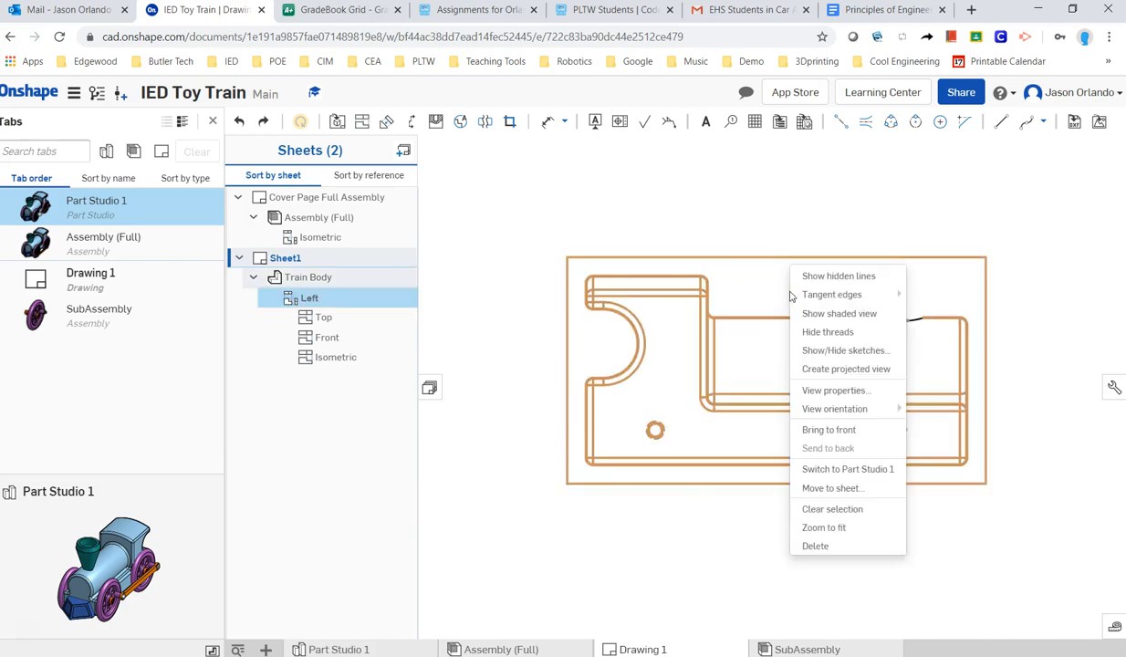
left_click(823, 296)
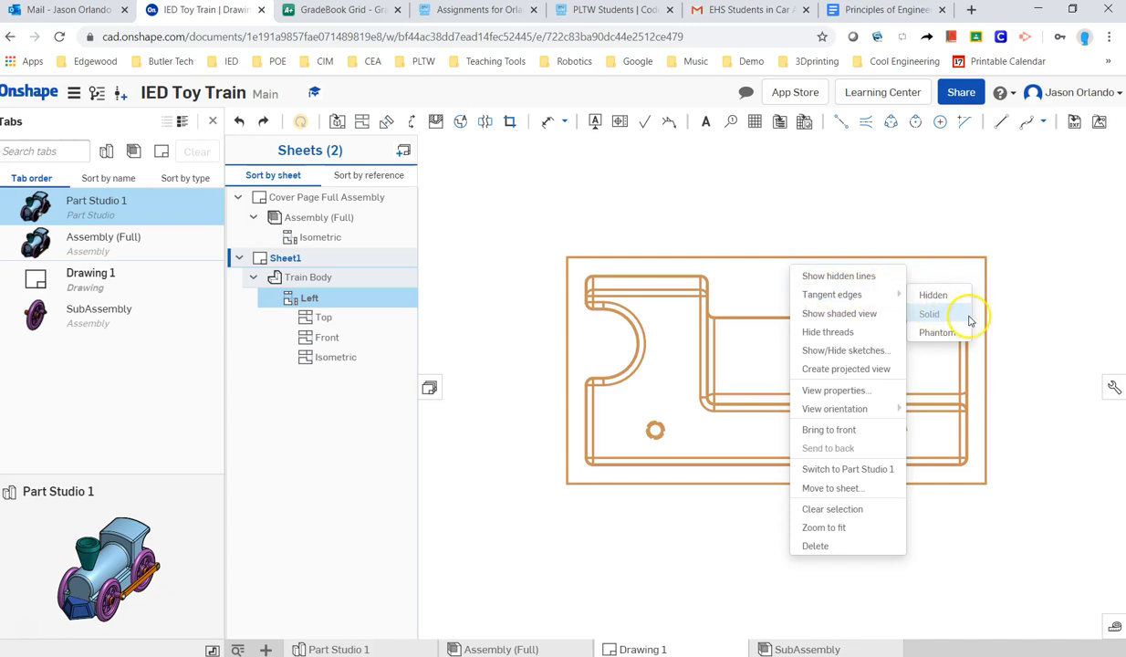
left_click(859, 296)
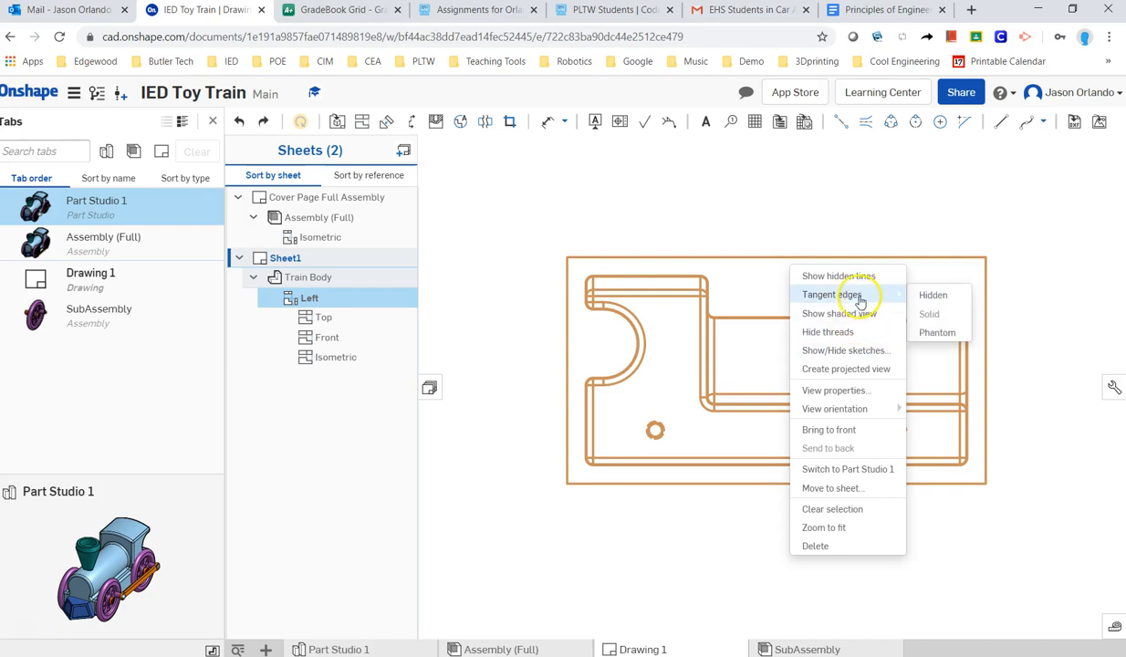
left_click(947, 297)
left_click(847, 216)
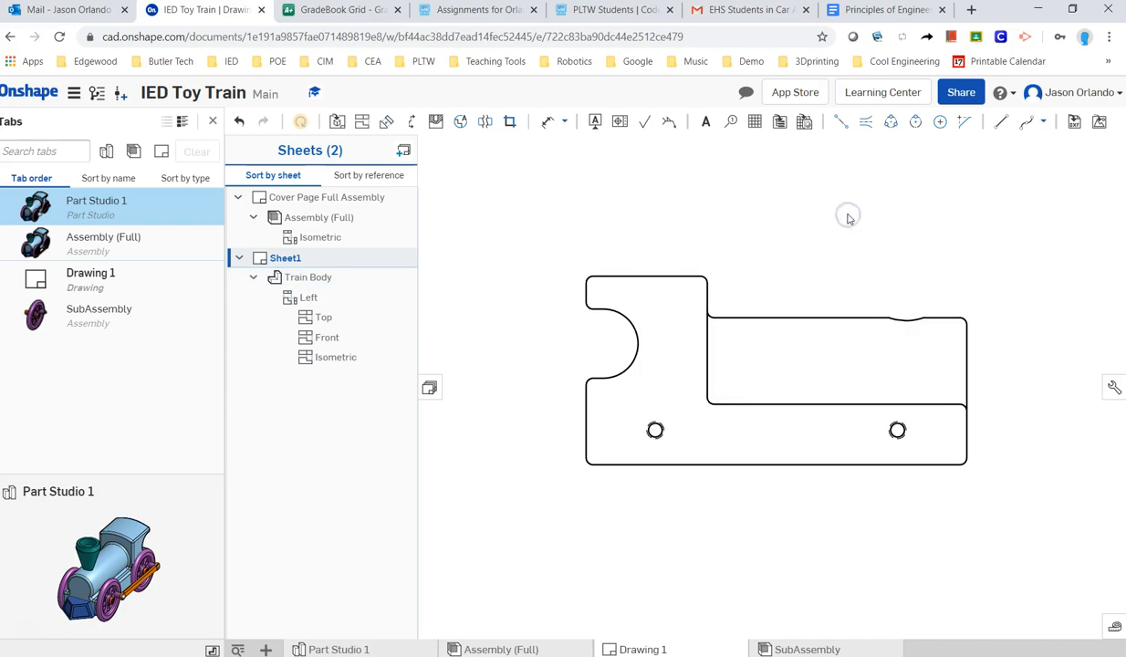
Step: Set the tangent edges of the Train Body's top view to Hidden
scroll(848, 217, "down", 3)
mouse_move(815, 197)
middle_mouse_down()
mouse_move(796, 273)
mouse_move(687, 477)
middle_mouse_up()
scroll(674, 461, "up", 1)
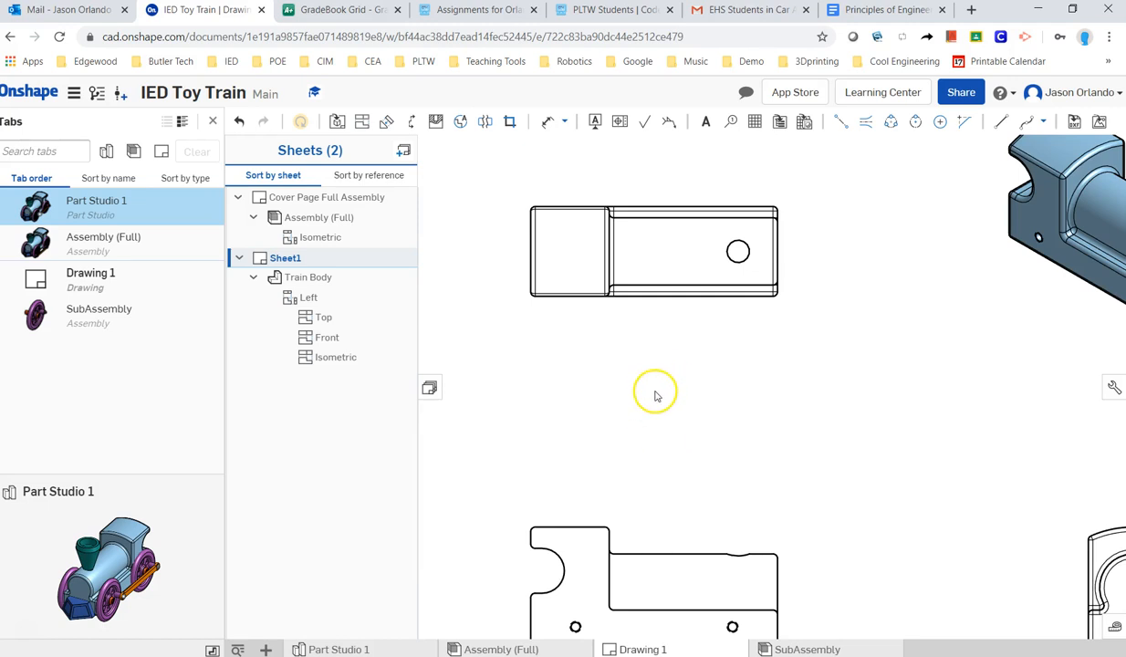
middle_click_drag(655, 388, 676, 454)
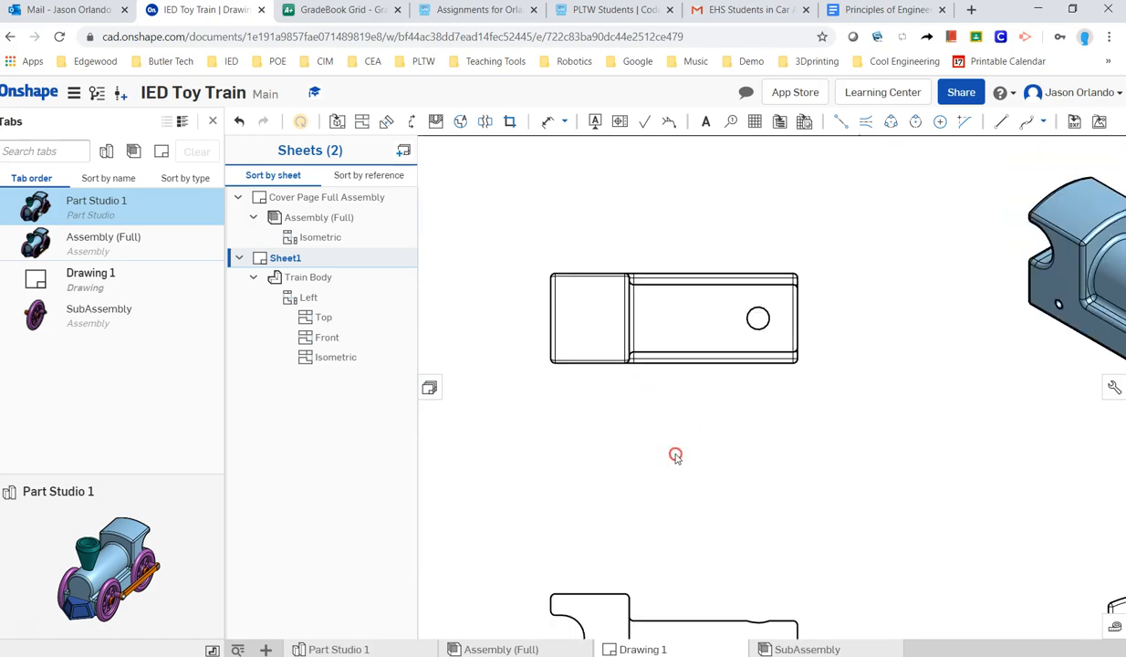
right_click(658, 305)
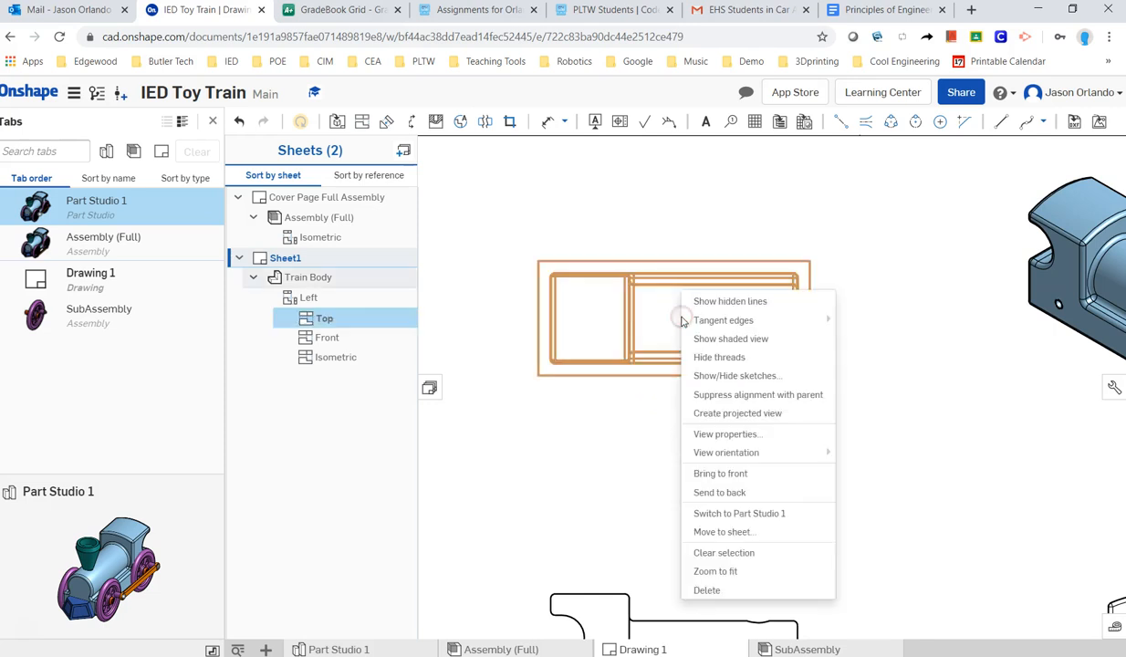
mouse_move(695, 319)
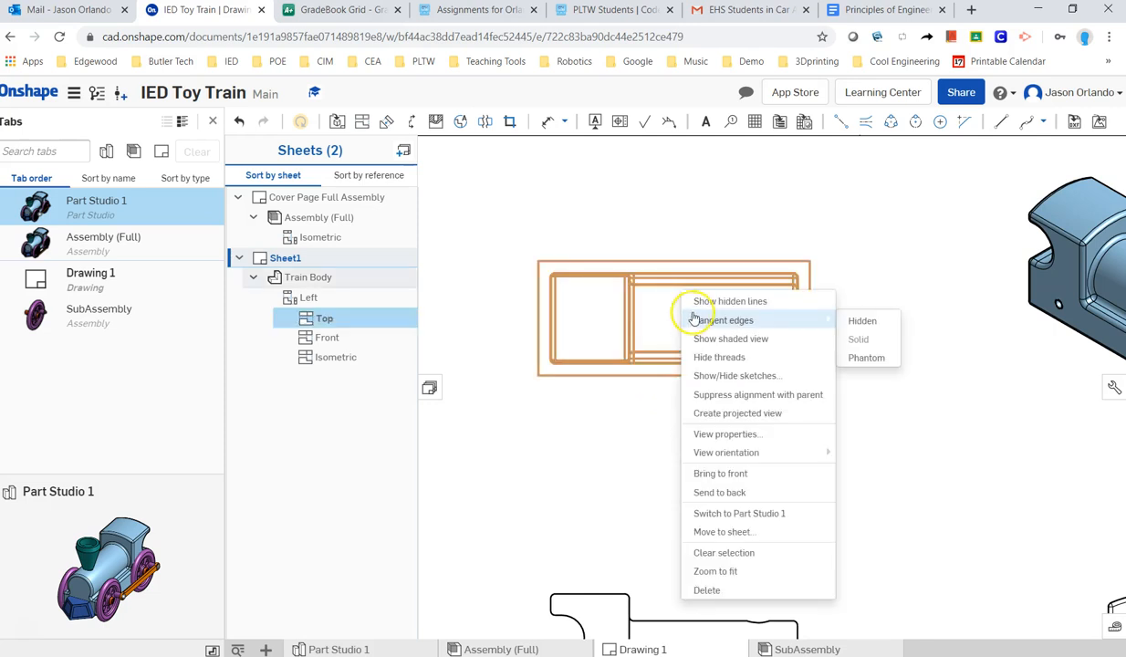
left_click(853, 321)
Step: Set the tangent edges of the Train Body's front view to Hidden
scroll(850, 319, "down", 4)
middle_click_drag(865, 410, 585, 373)
scroll(661, 421, "up", 5)
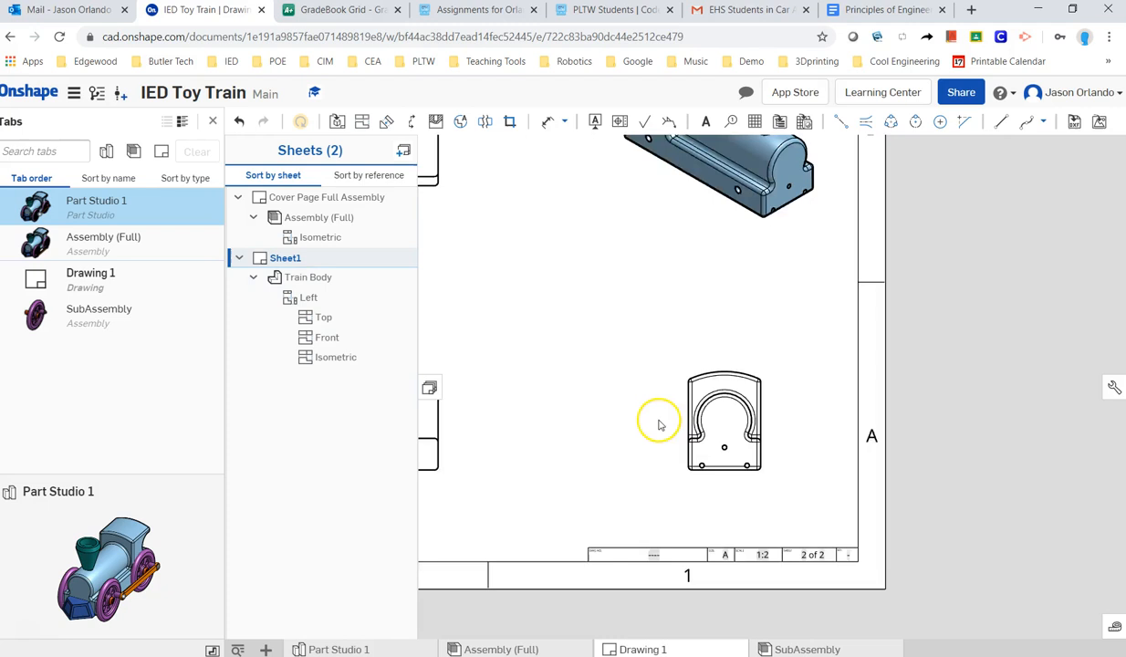
right_click(749, 410)
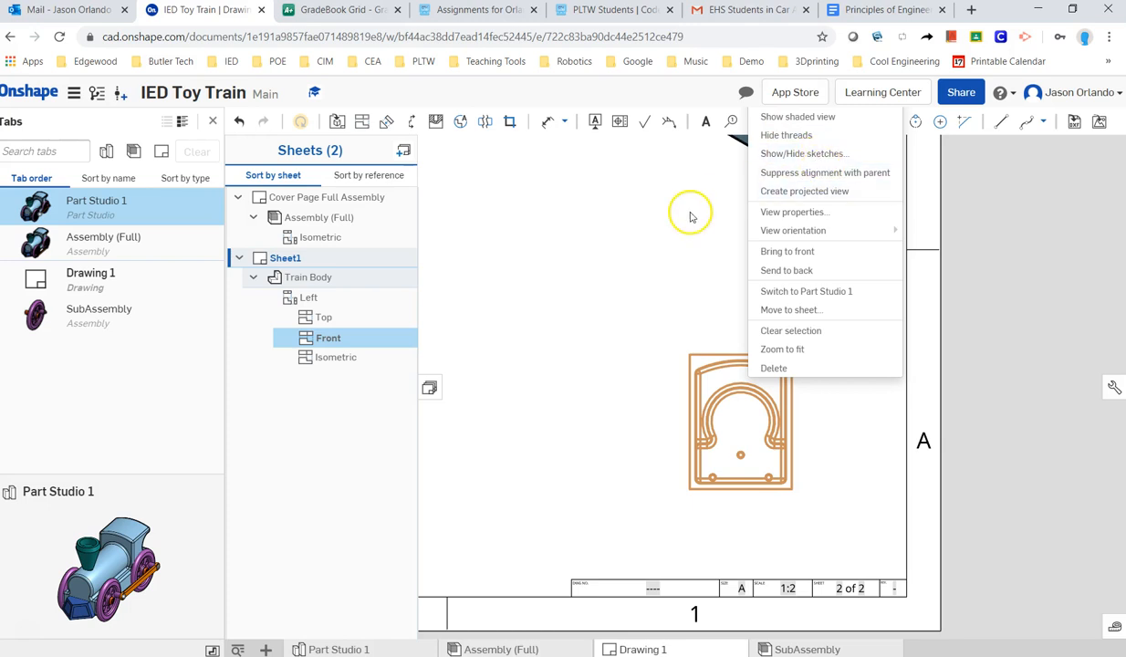
left_click(665, 247)
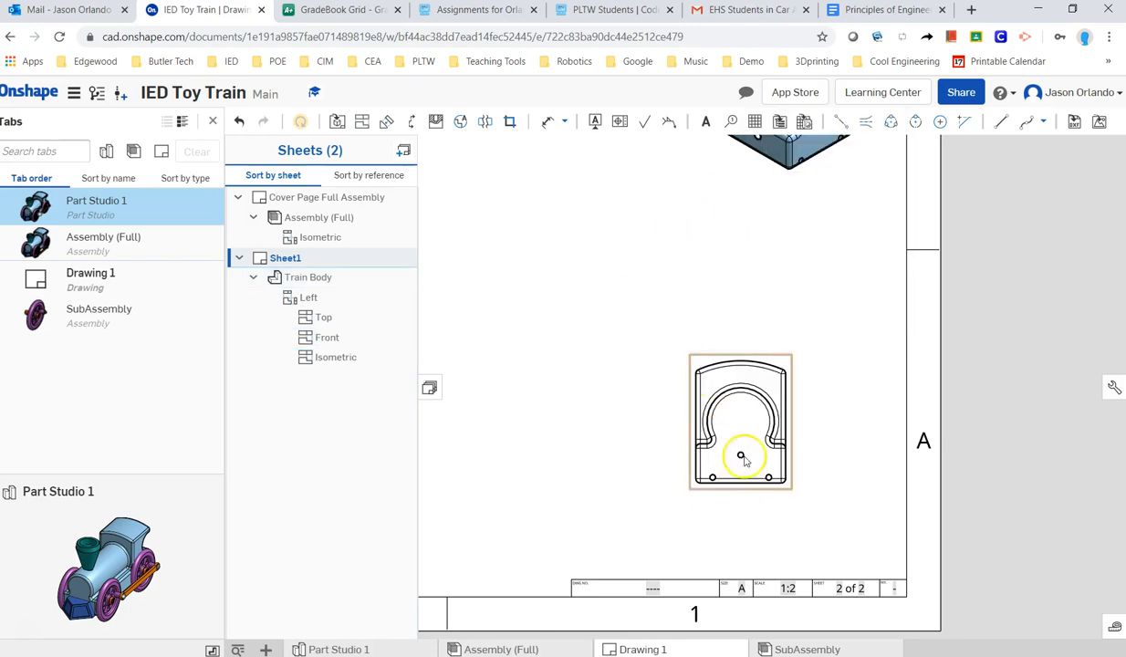
right_click(746, 421)
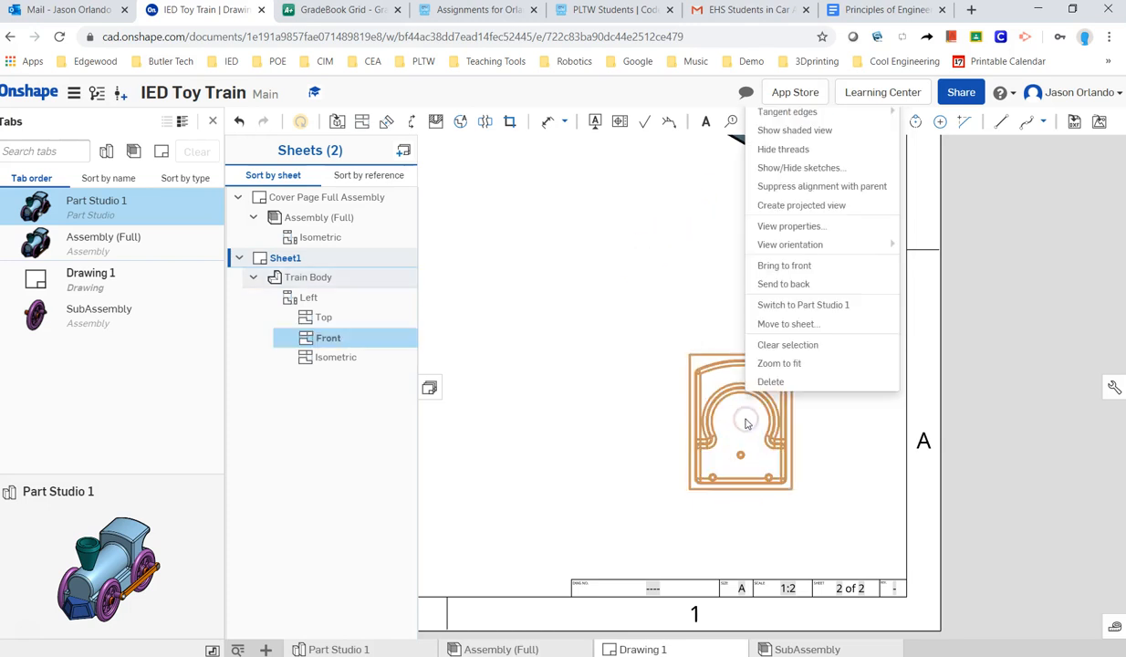
left_click(781, 116)
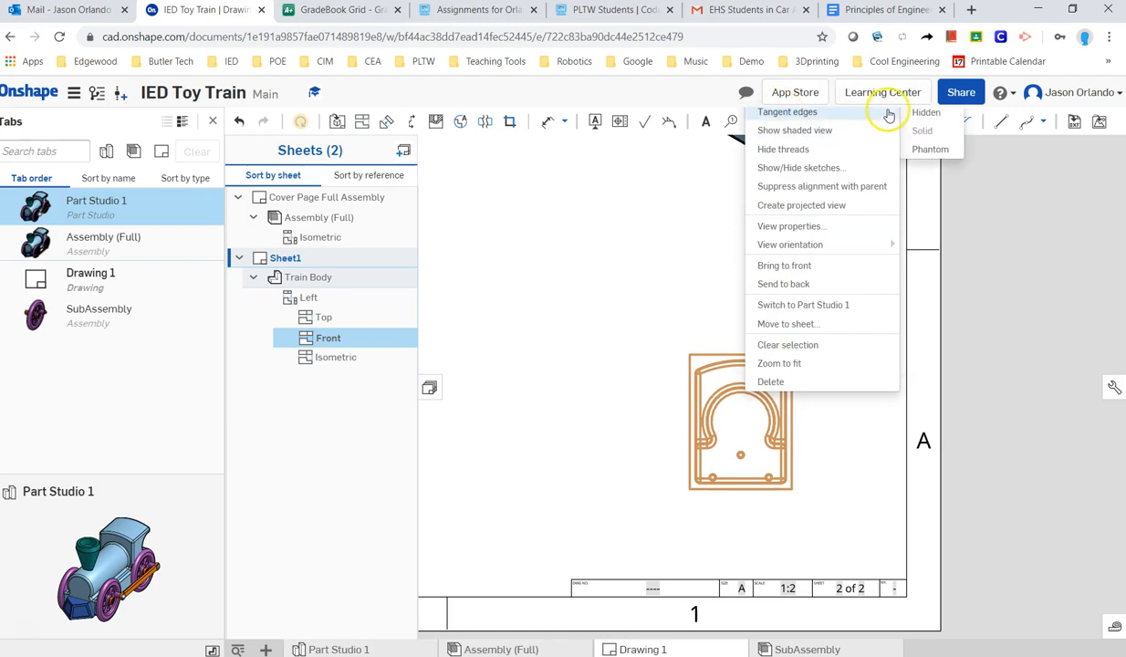
left_click(922, 113)
Step: Dimension the Train Body's overall length between the outer vertical edges of the left view, placing the dimension above the view
scroll(684, 349, "down", 5)
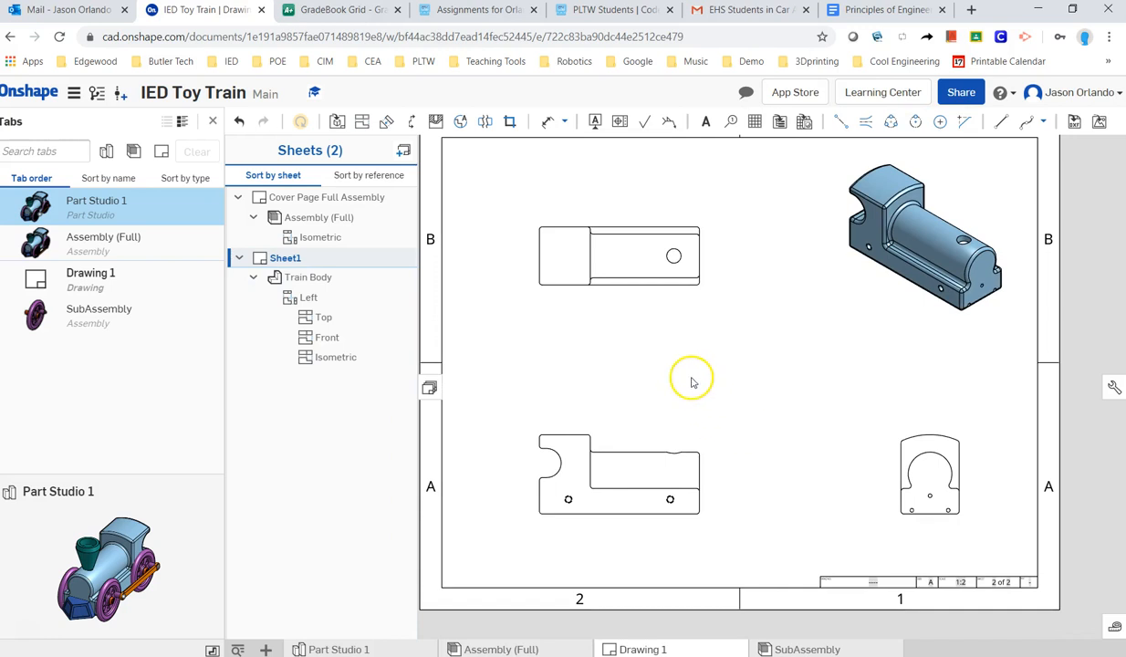
left_click(565, 123)
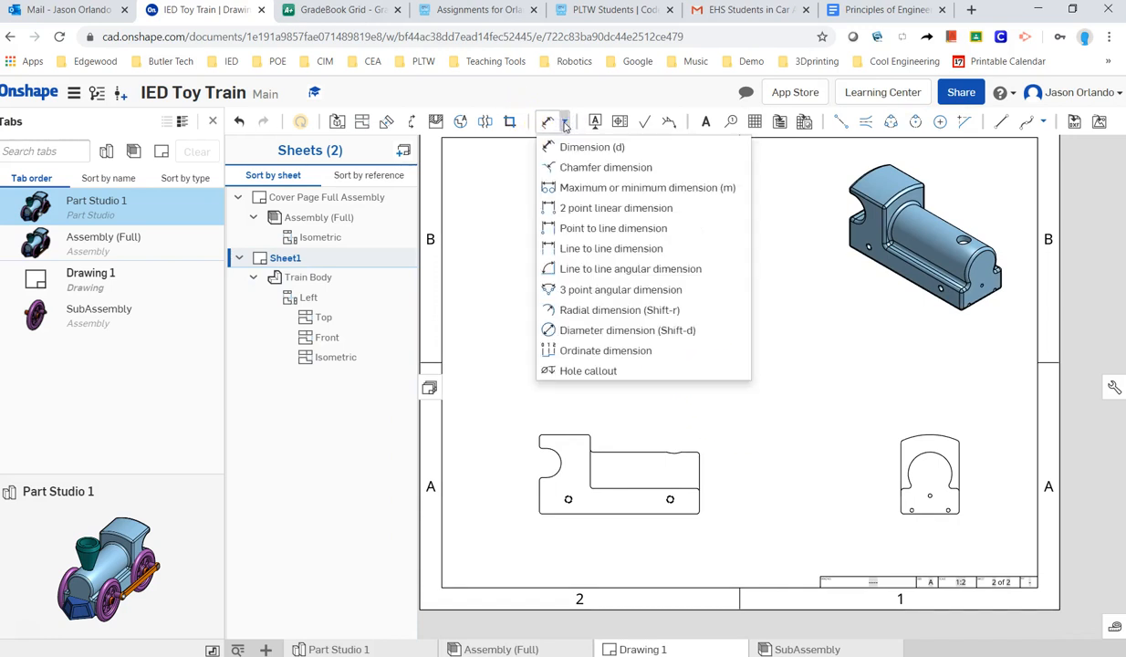
left_click(573, 153)
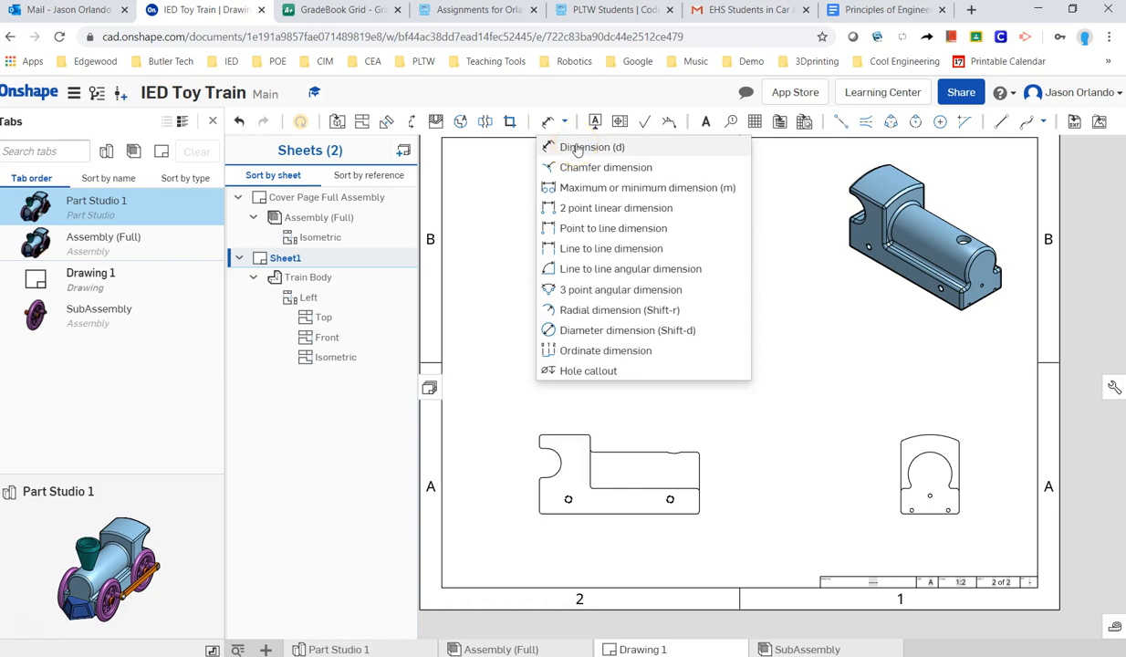
left_click(612, 149)
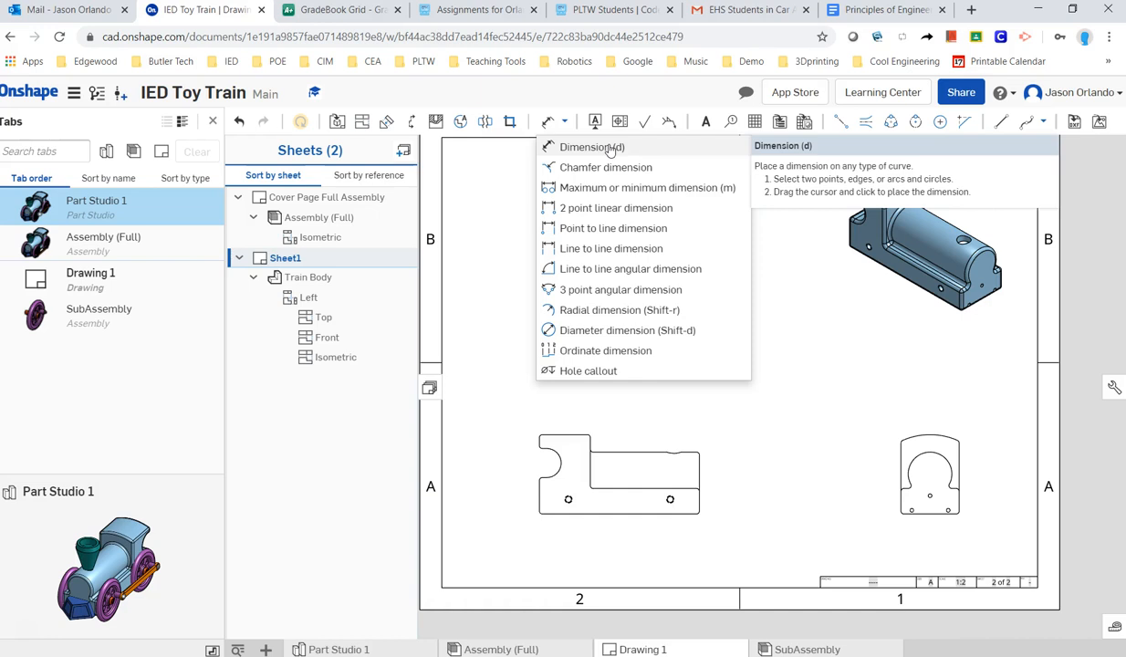
left_click(610, 147)
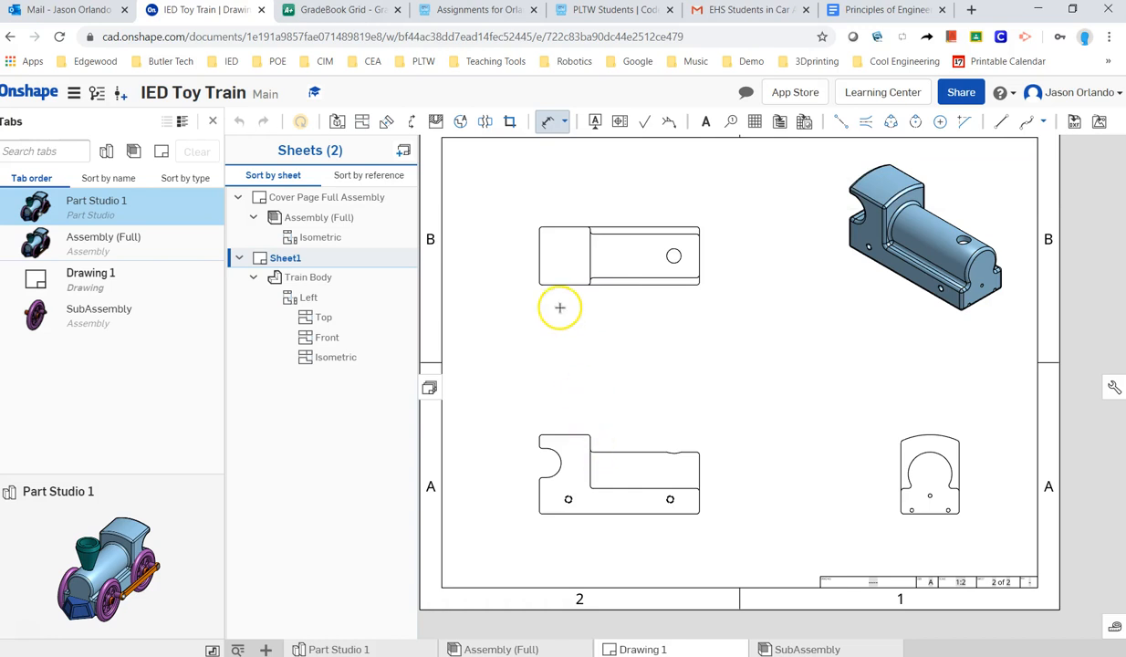
scroll(572, 347, "up", 2)
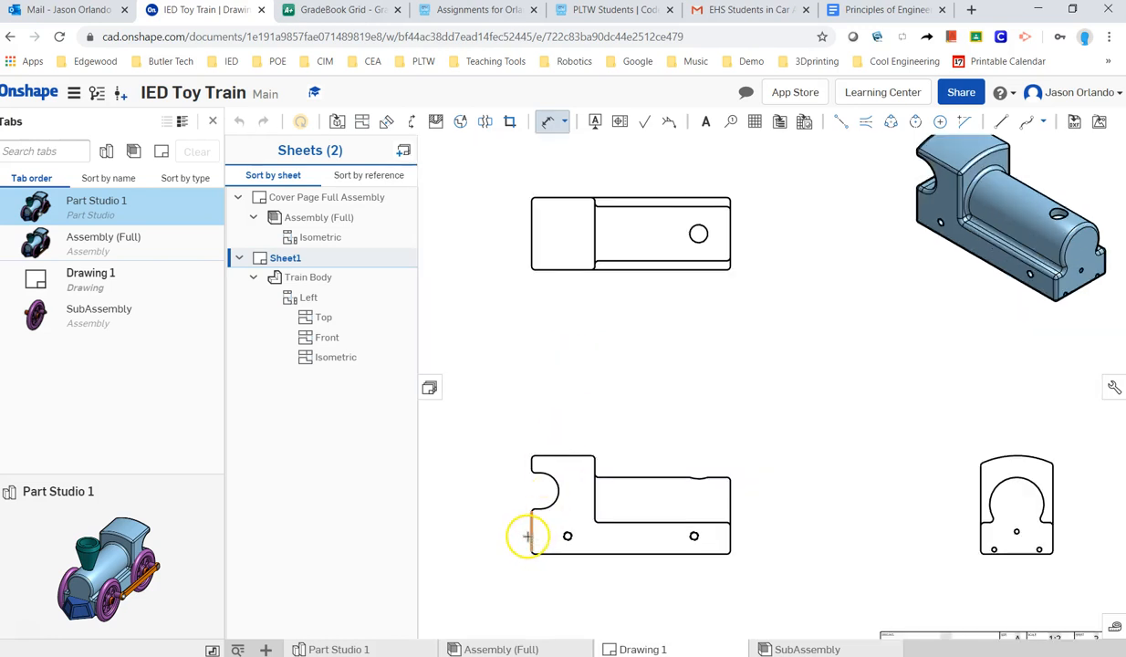
scroll(528, 536, "up", 2)
scroll(552, 460, "up", 2)
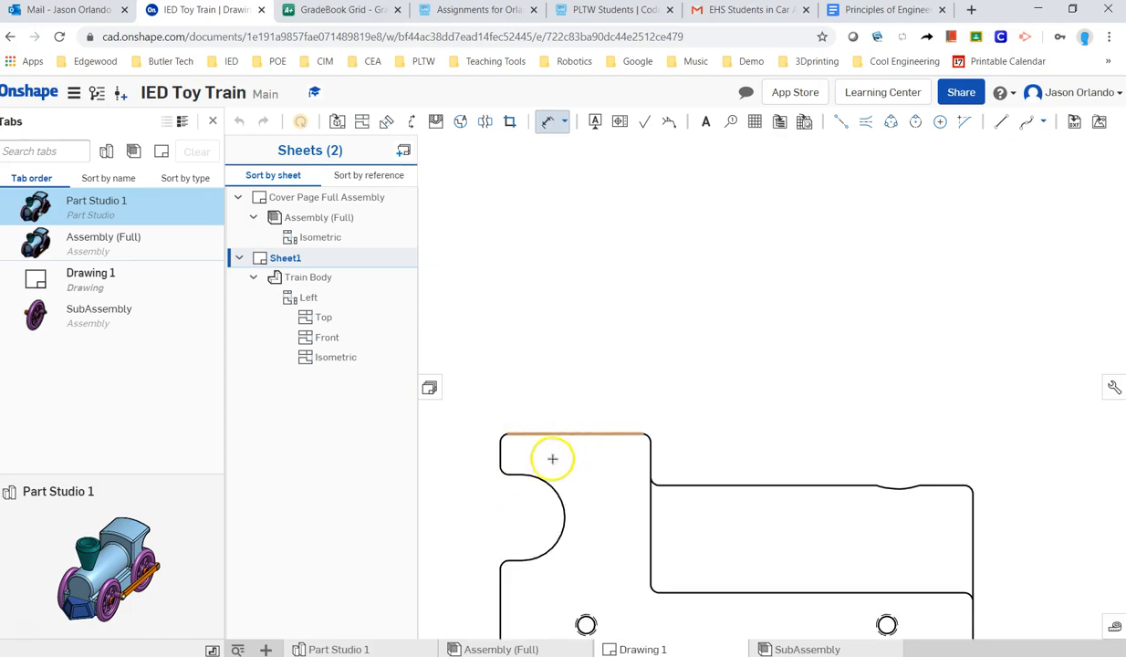
scroll(502, 456, "up", 2)
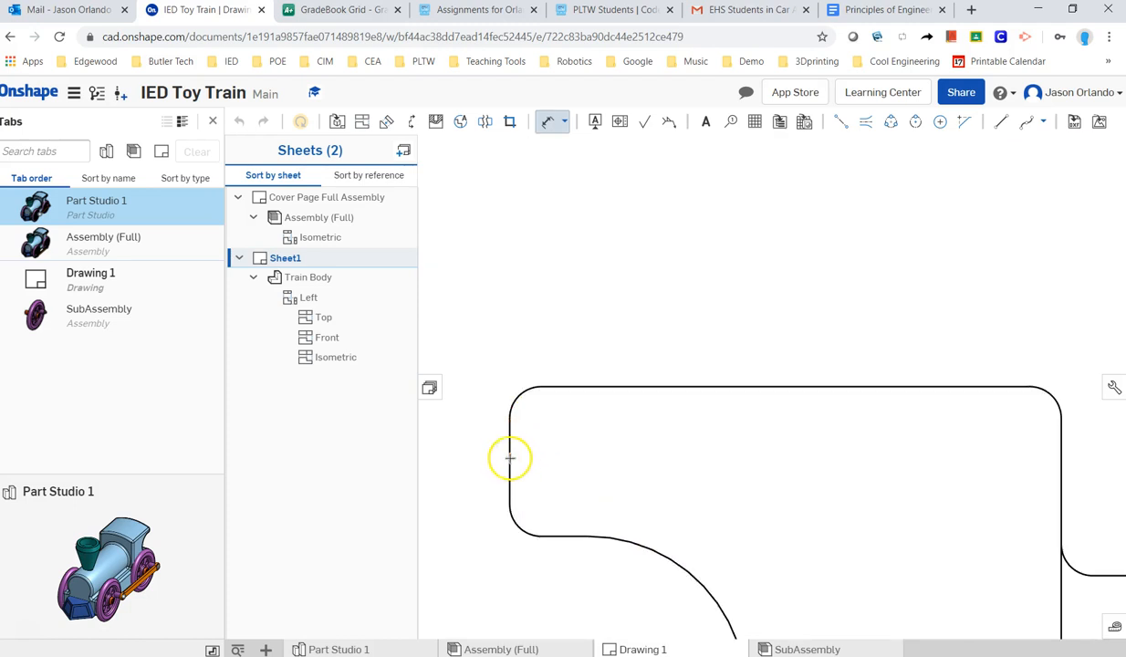
left_click(509, 455)
scroll(509, 454, "down", 7)
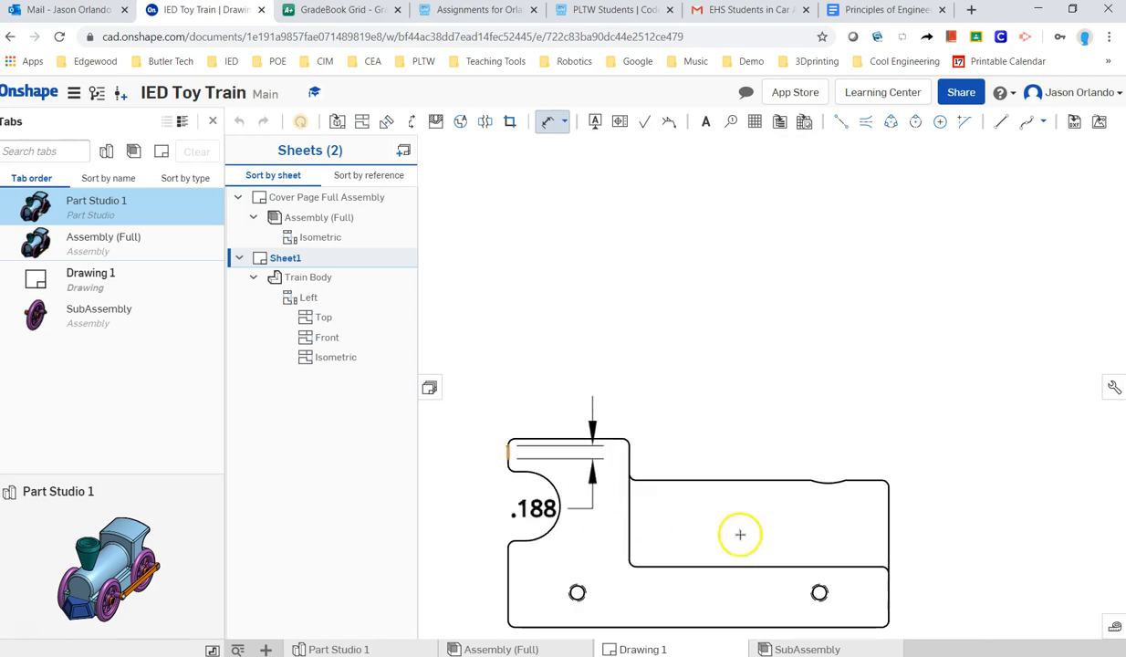
scroll(882, 531, "up", 1)
scroll(883, 532, "up", 5)
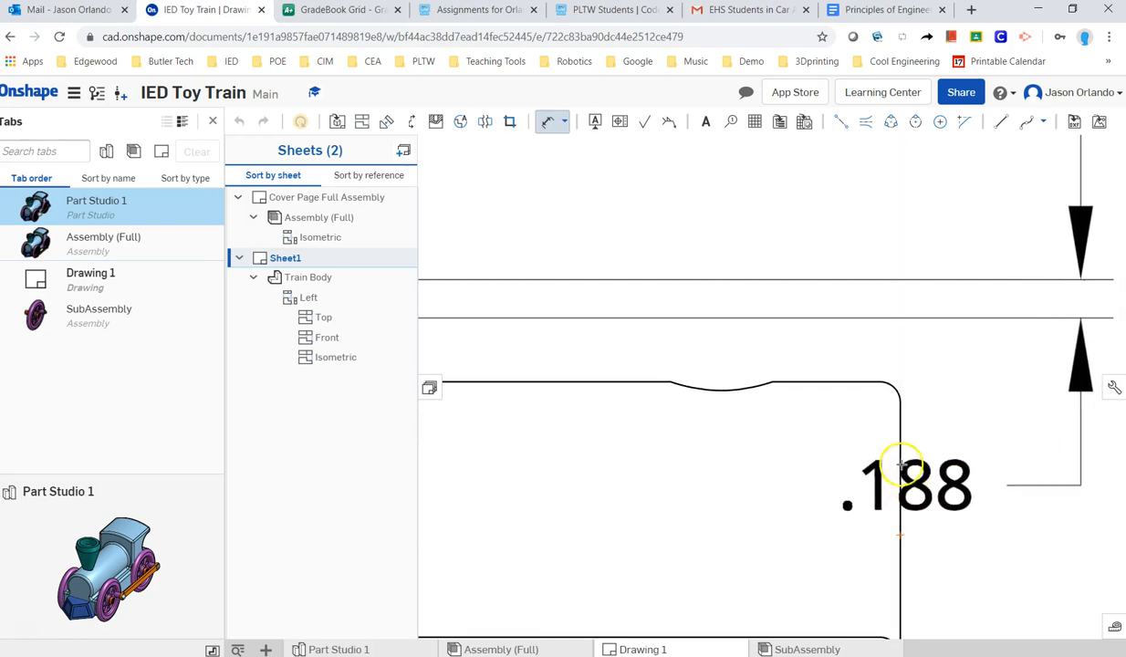
scroll(899, 454, "down", 8)
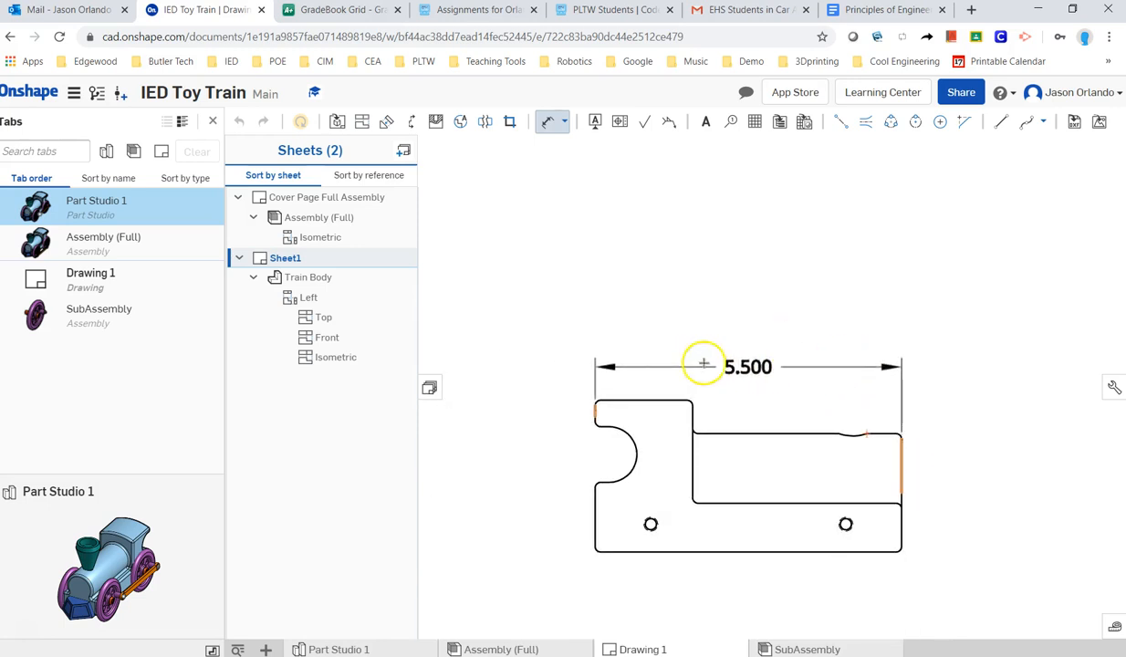
scroll(743, 242, "up", 3)
scroll(747, 245, "down", 5)
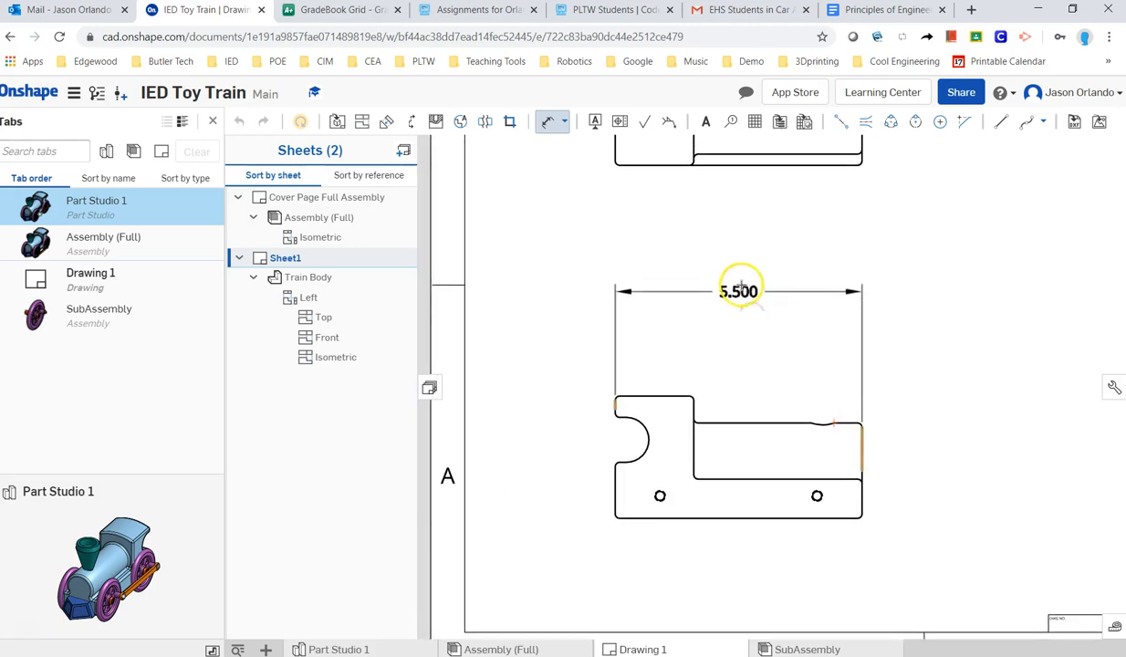
left_click(749, 312)
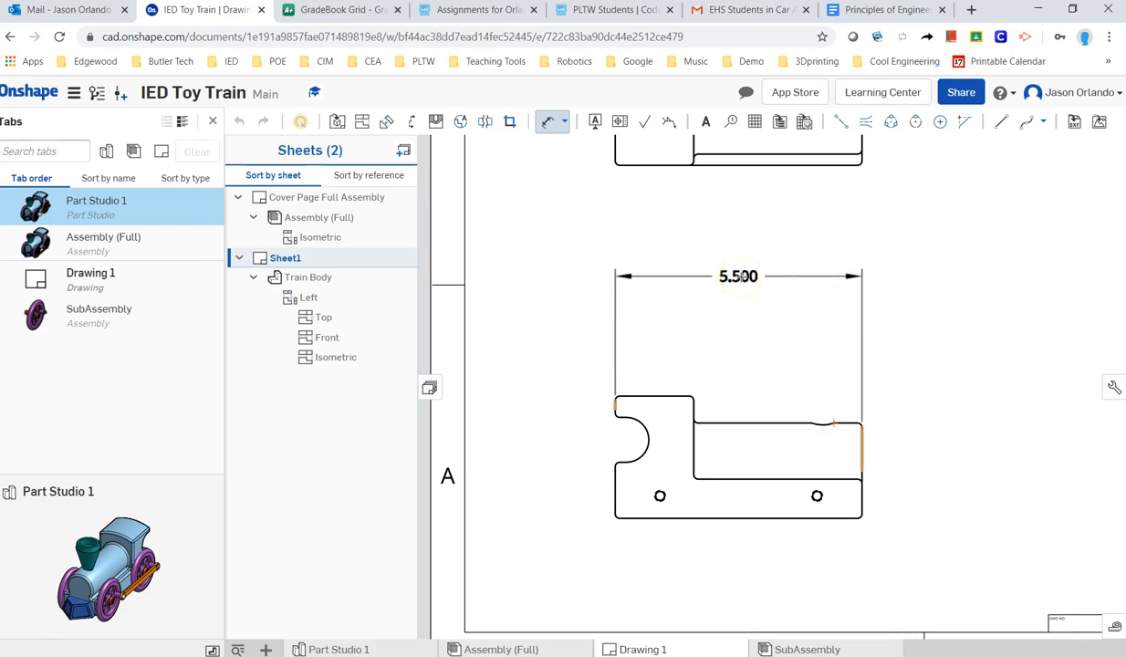
left_click(740, 277)
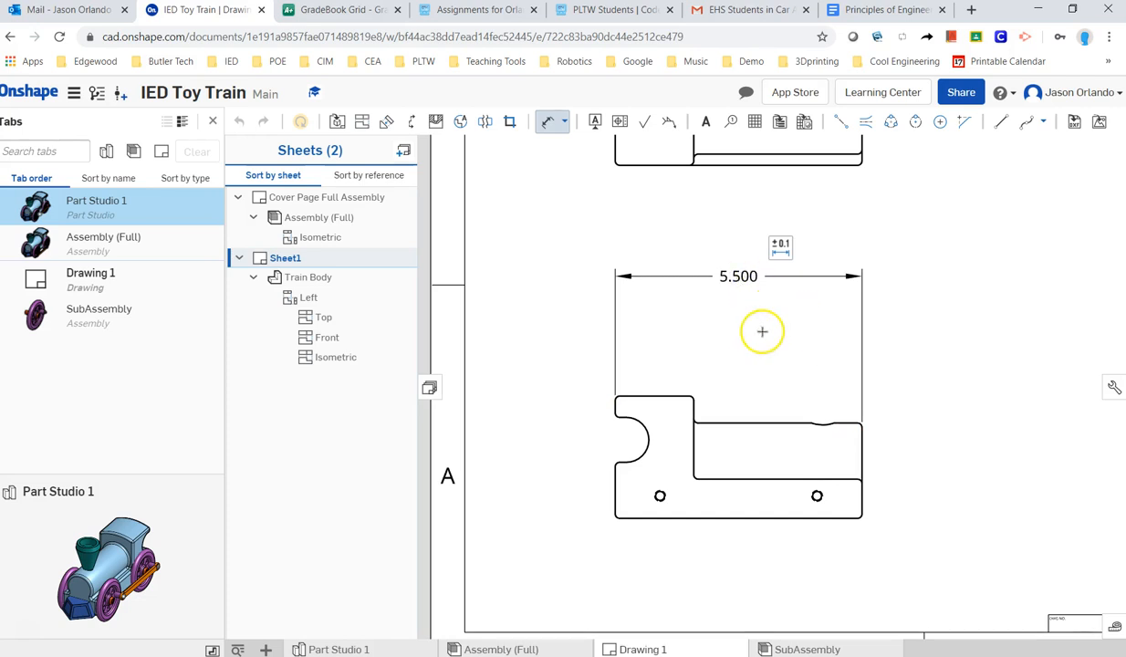
Step: Dimension the Train Body's overall height from the cab roof to the base edge in the left view, placing it beside the front end
mouse_move(721, 344)
middle_mouse_down()
mouse_move(557, 327)
mouse_move(685, 302)
middle_mouse_up()
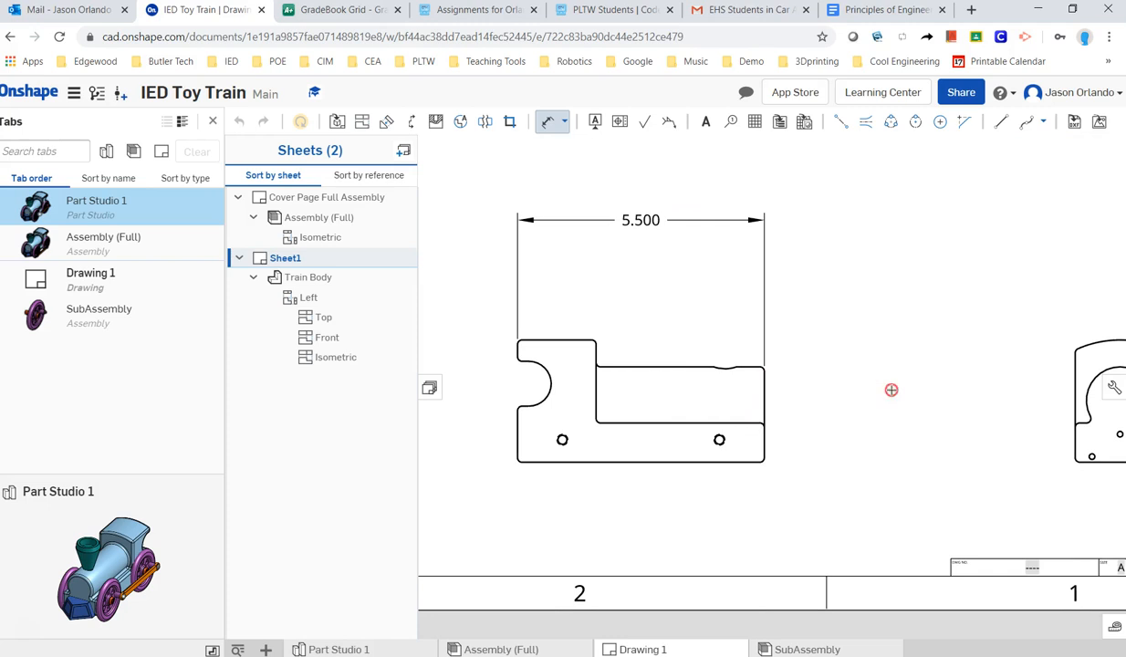
middle_click_drag(890, 390, 773, 382)
middle_click_drag(711, 349, 840, 354)
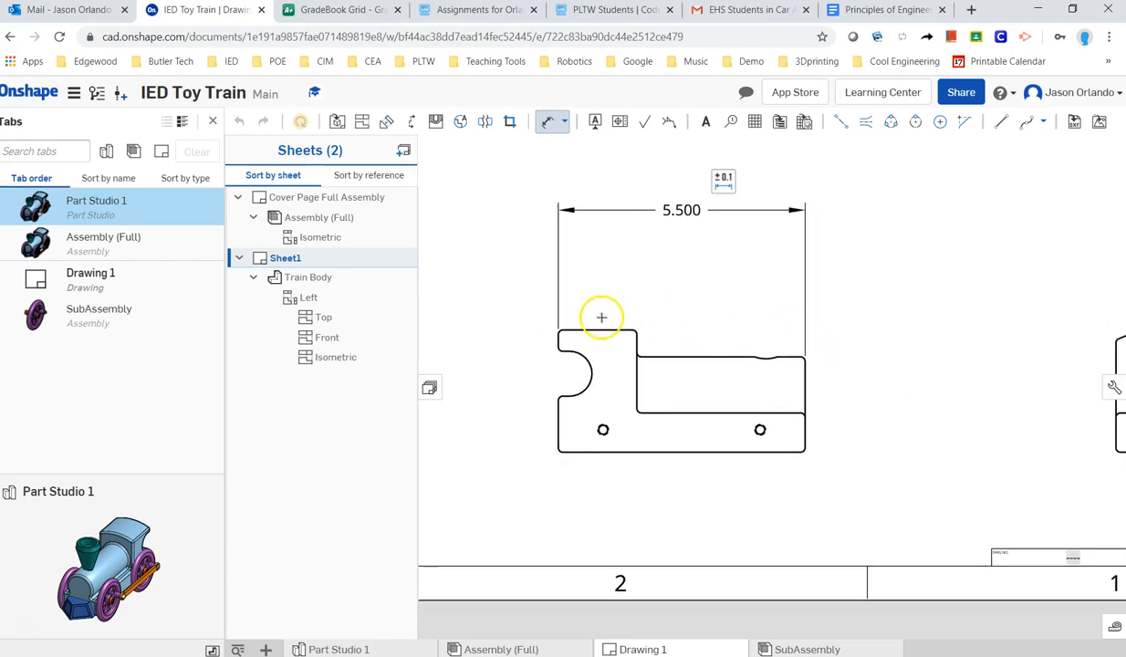
left_click(608, 329)
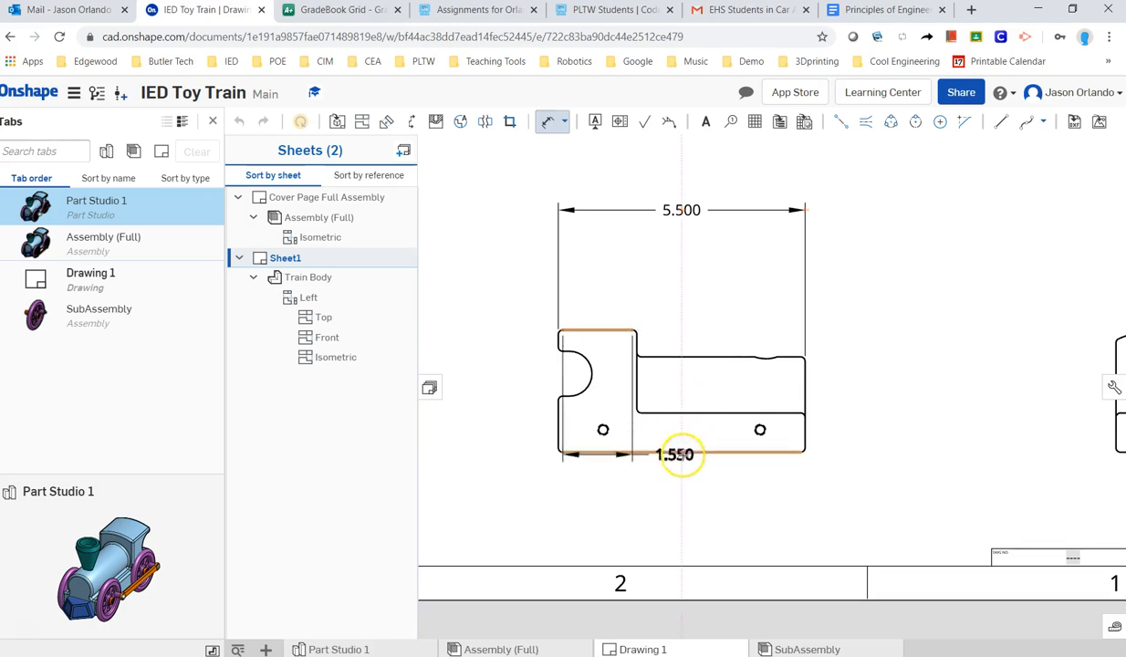
left_click(694, 450)
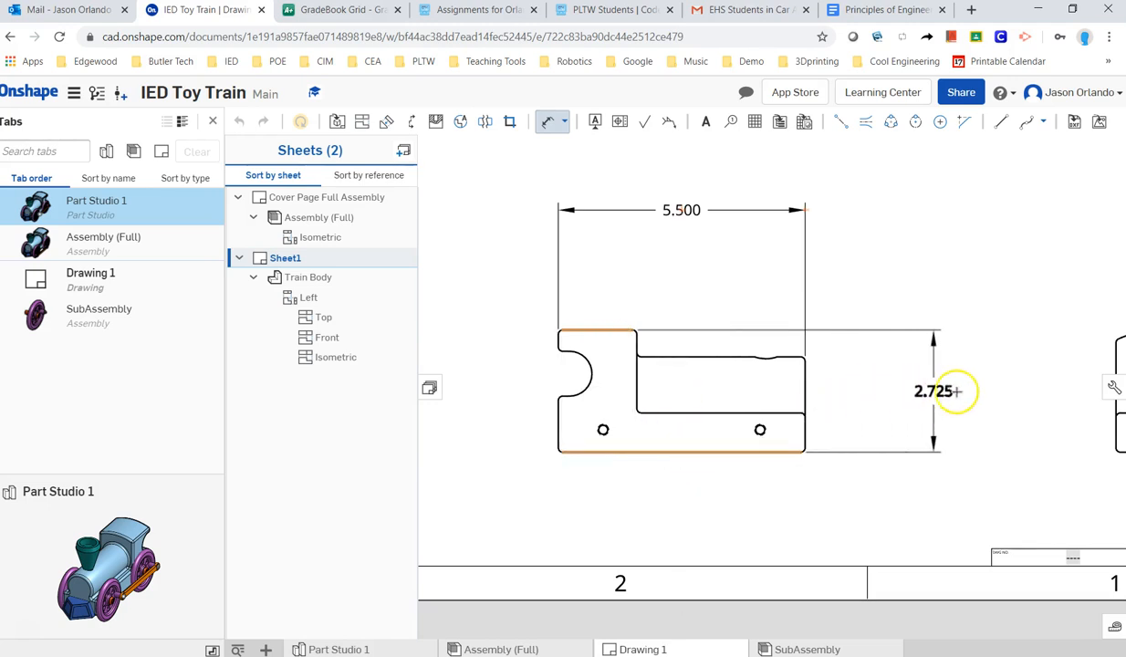
left_click(958, 388)
Step: Dimension the Train Body's overall width between the two long outer edges of the top view, placing it beside the front end
scroll(908, 374, "down", 2)
scroll(878, 390, "down", 2)
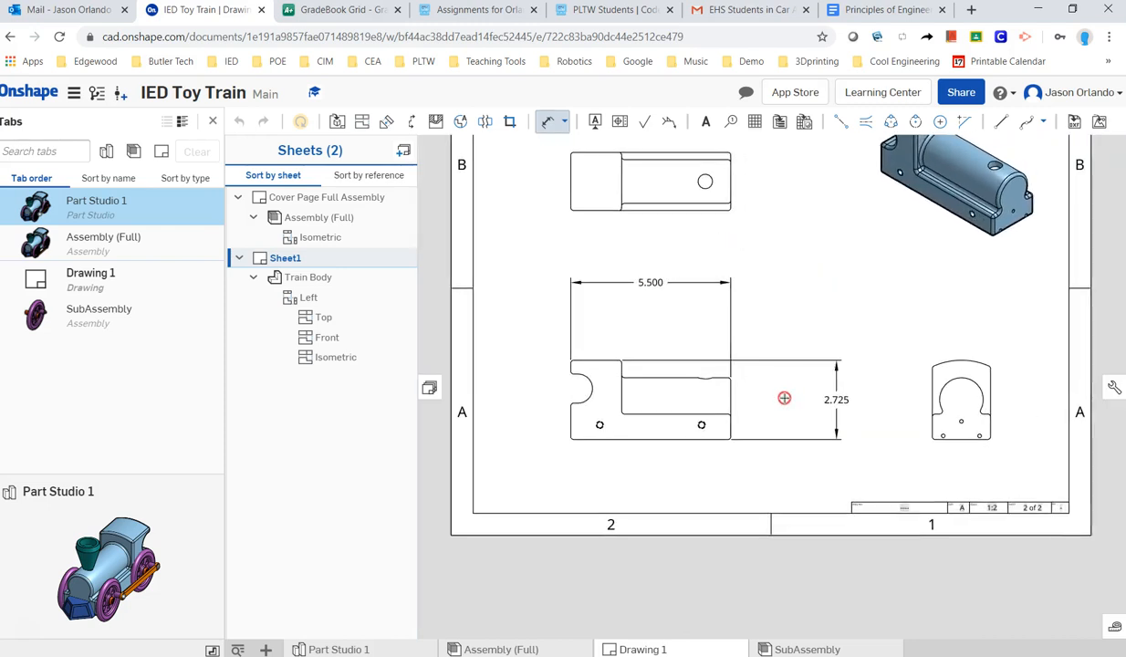
scroll(722, 462, "up", 2)
middle_click_drag(722, 461, 677, 503)
middle_click_drag(710, 346, 737, 413)
scroll(645, 377, "up", 2)
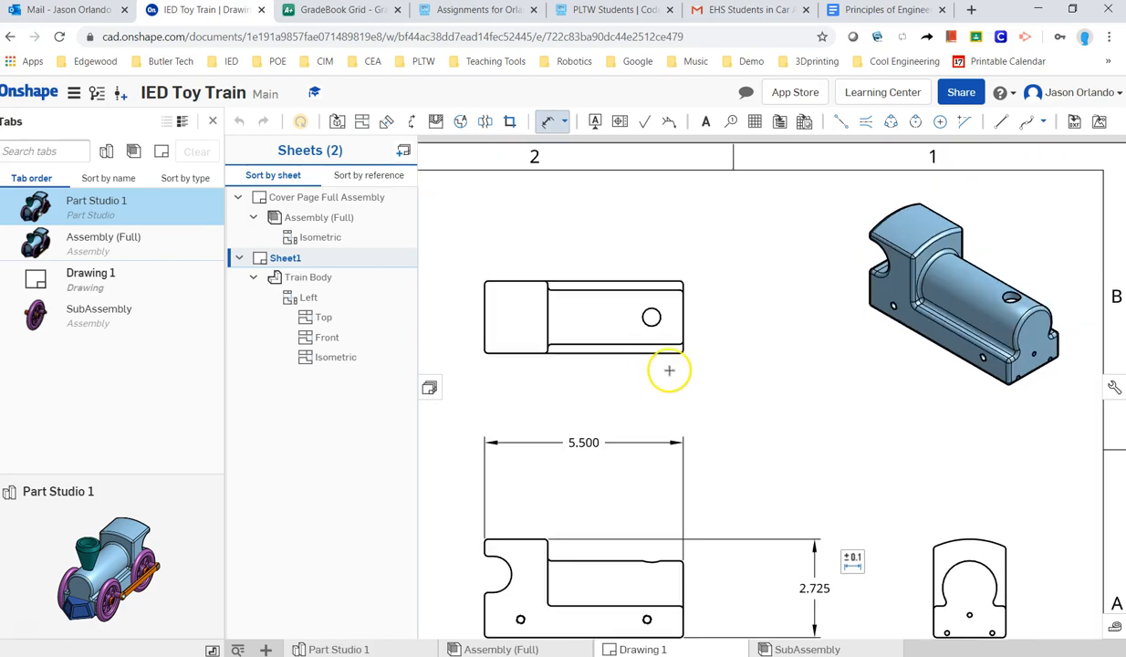
left_click(663, 354)
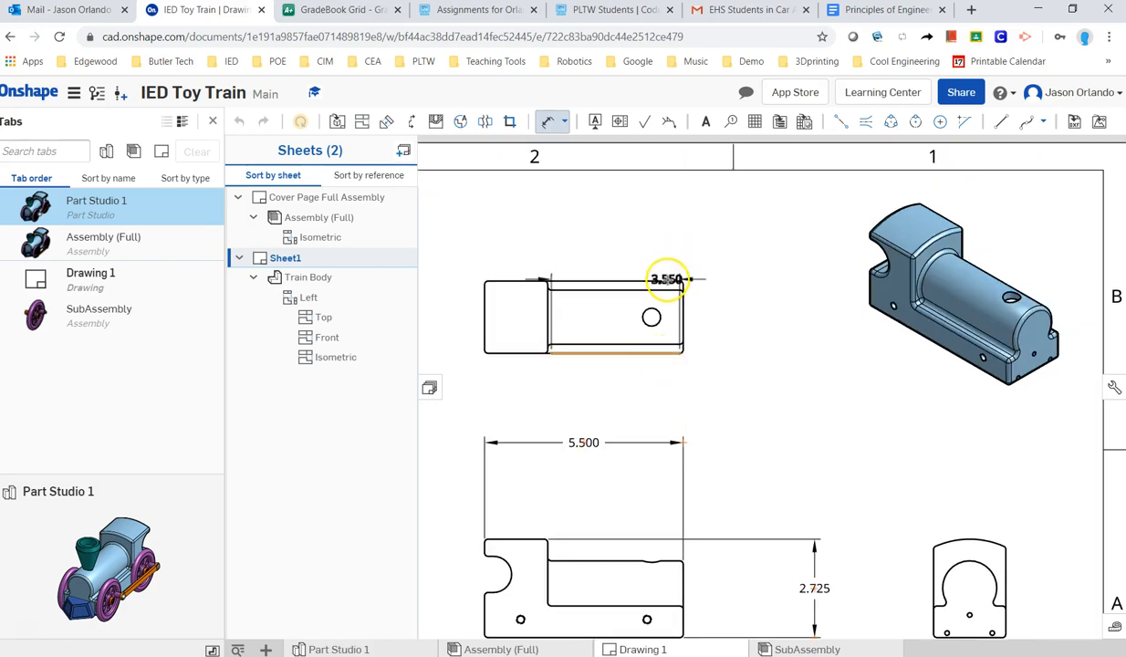
left_click(666, 279)
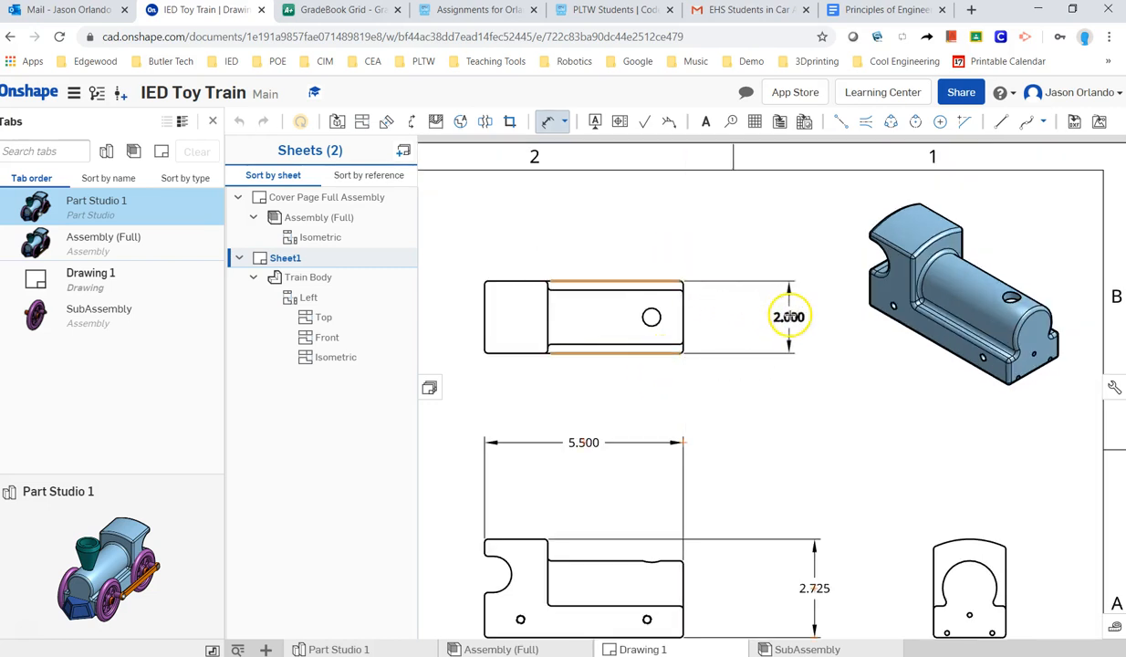
left_click(787, 316)
scroll(799, 361, "down", 4)
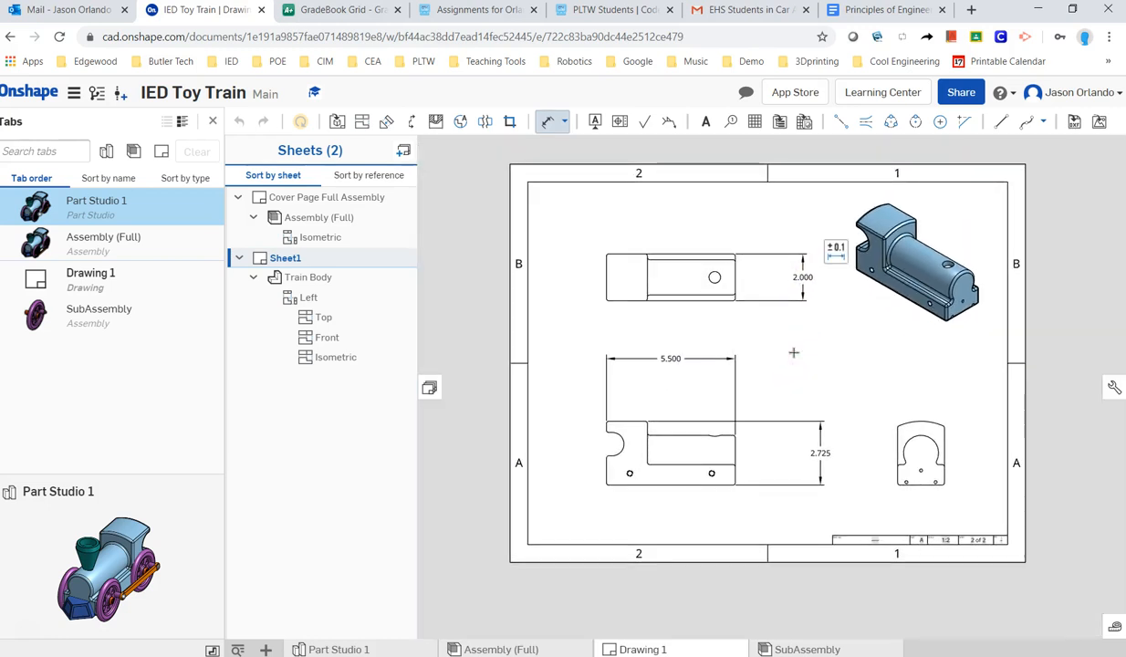
scroll(623, 533, "up", 3)
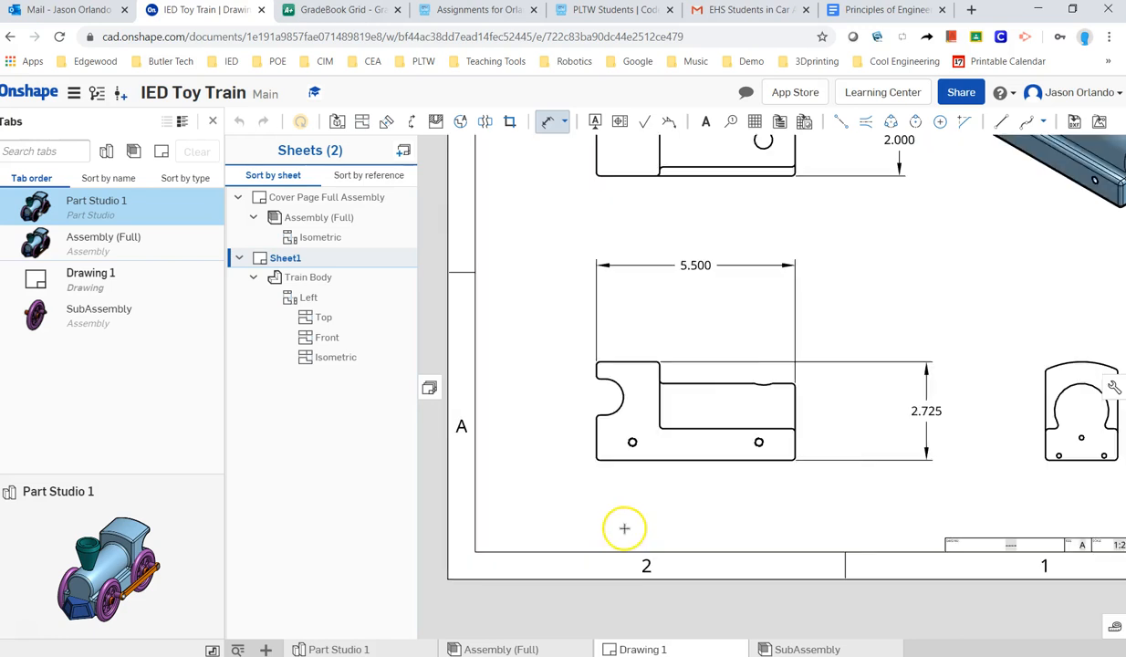
scroll(621, 516, "up", 2)
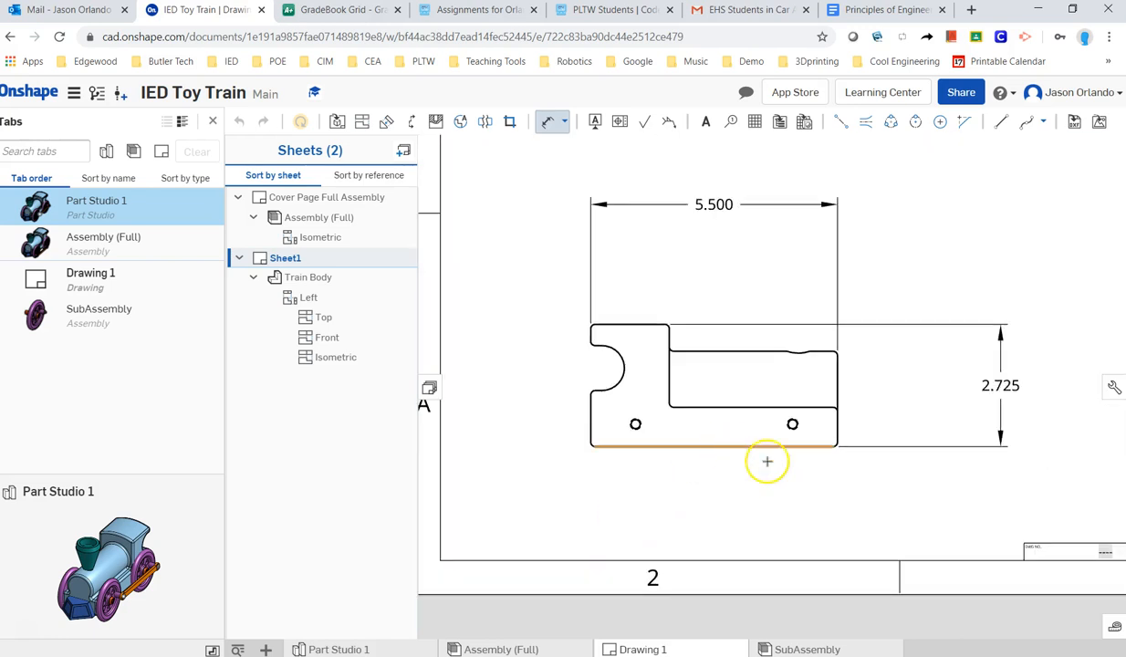
scroll(761, 493, "up", 1)
scroll(785, 467, "up", 3)
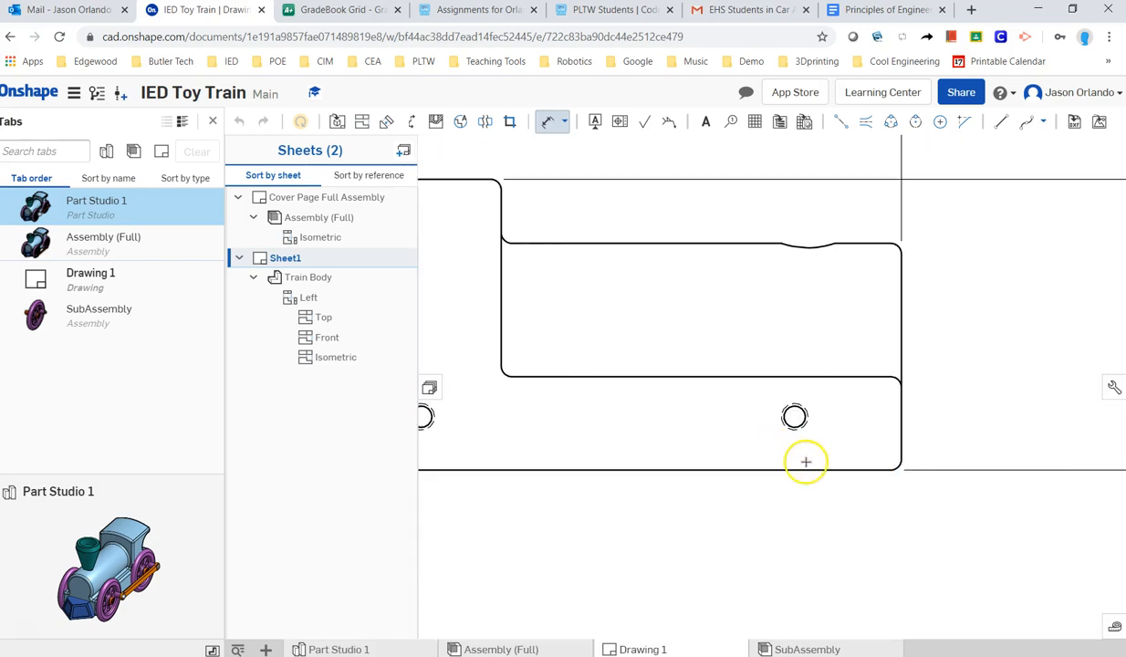
scroll(794, 422, "up", 3)
left_click(799, 422)
scroll(804, 432, "down", 4)
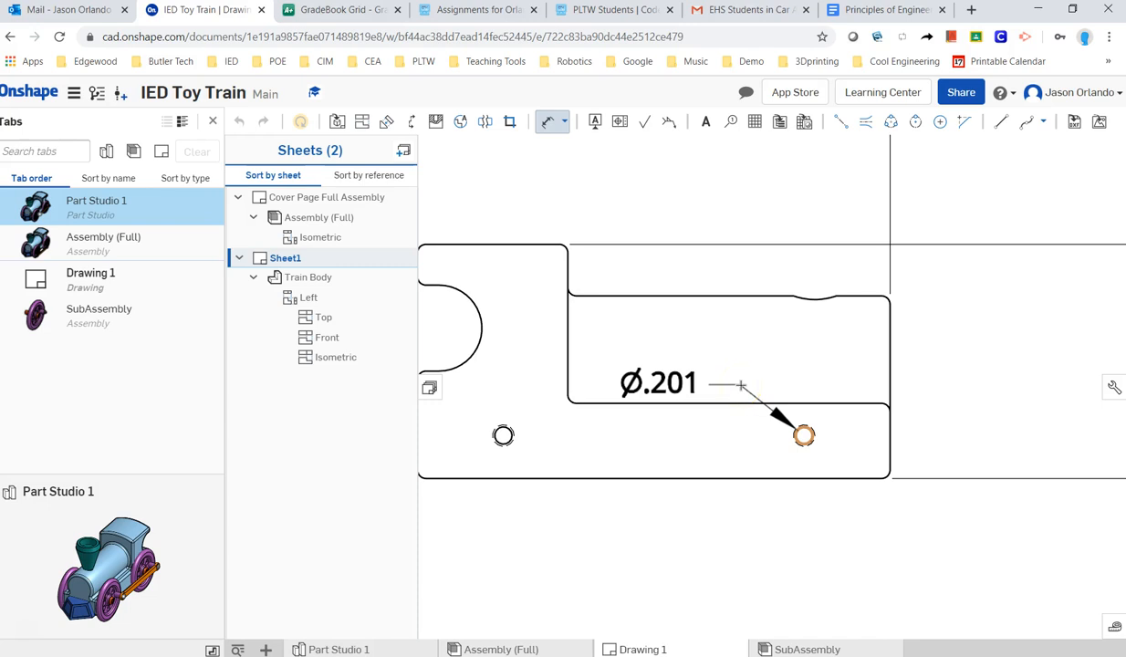
key("Escape")
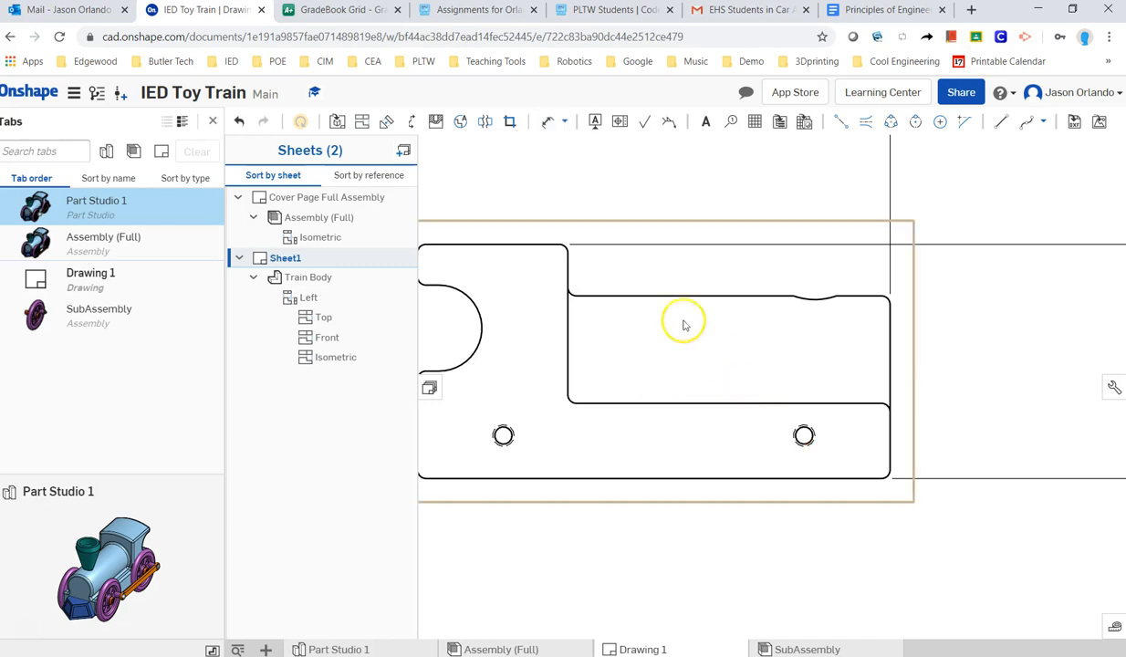
Step: Add a hole callout to the axle hole nearest the front end in the Train Body's left view, placing it below the view
left_click(566, 121)
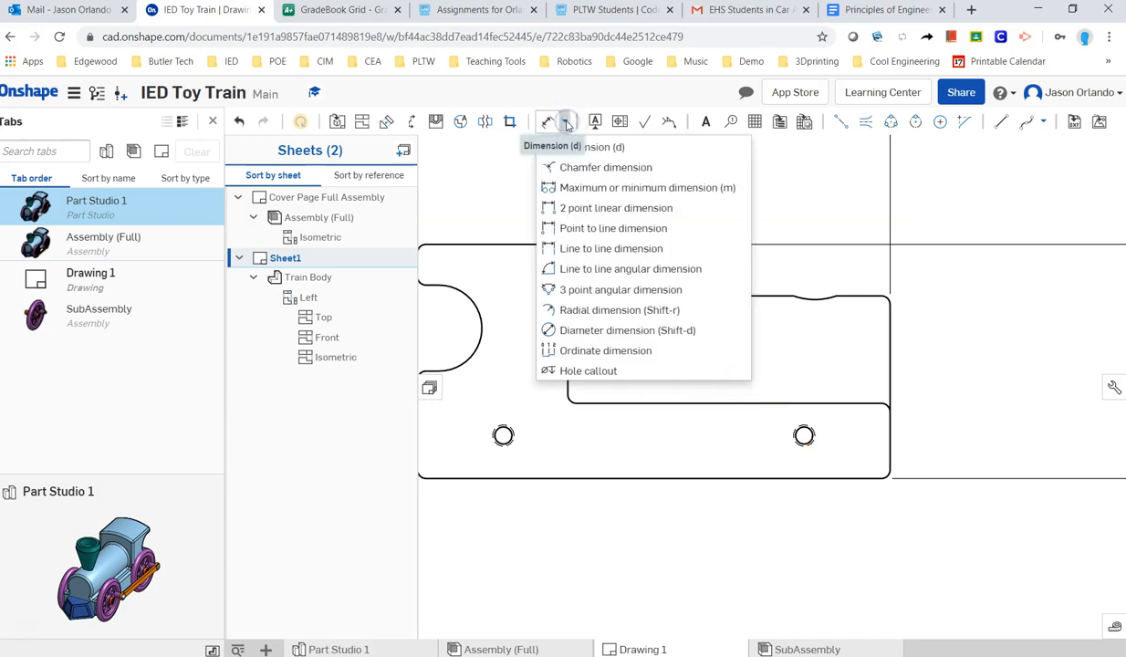
left_click(608, 374)
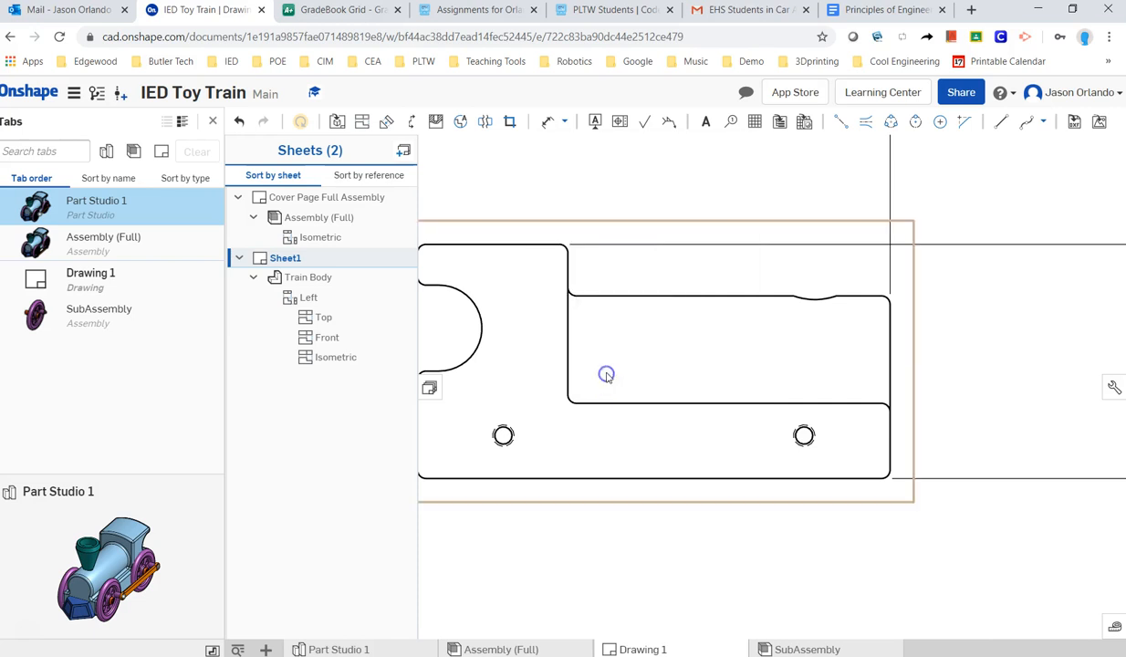
scroll(805, 443, "up", 3)
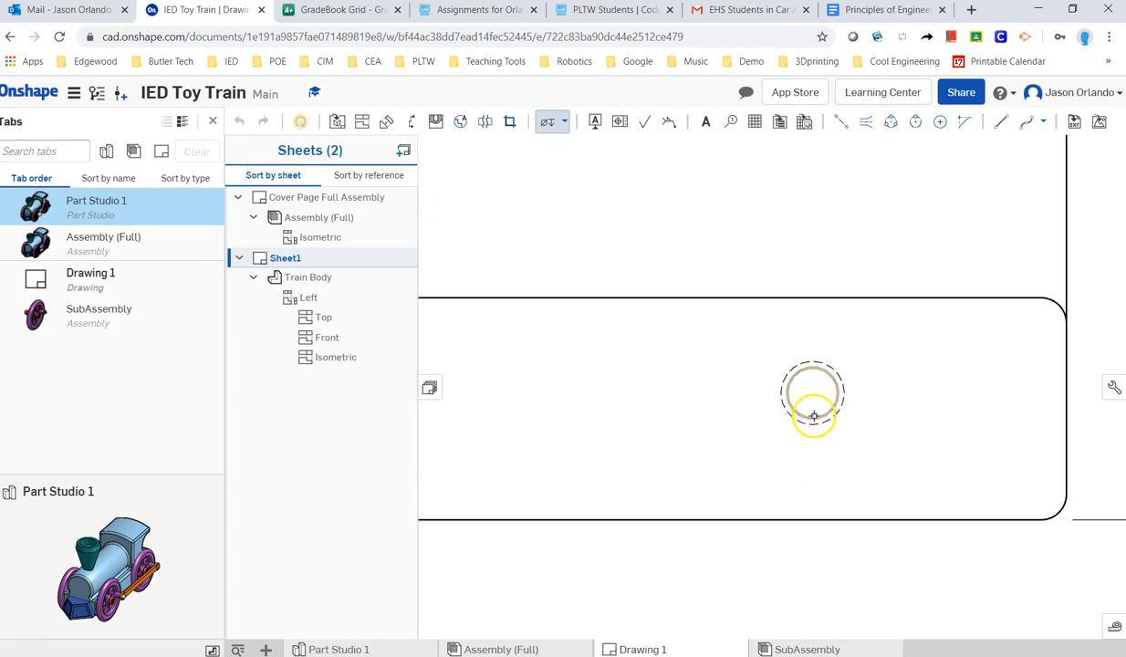
left_click(811, 413)
scroll(837, 464, "down", 3)
scroll(842, 465, "down", 3)
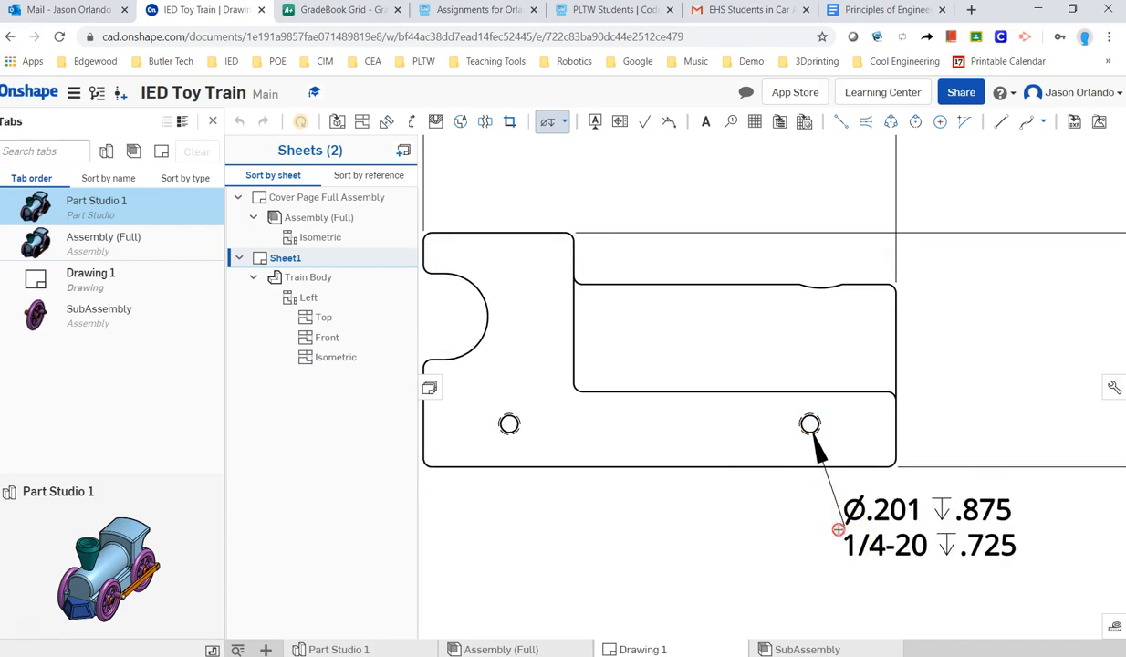
middle_click_drag(840, 529, 827, 534)
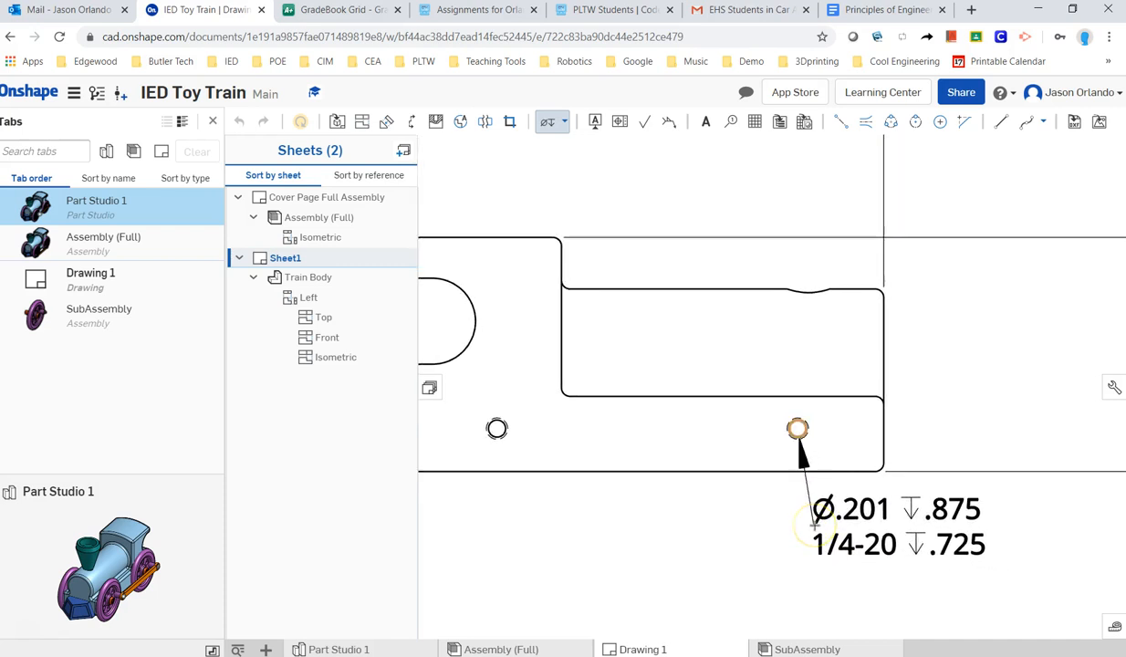
left_click(805, 527)
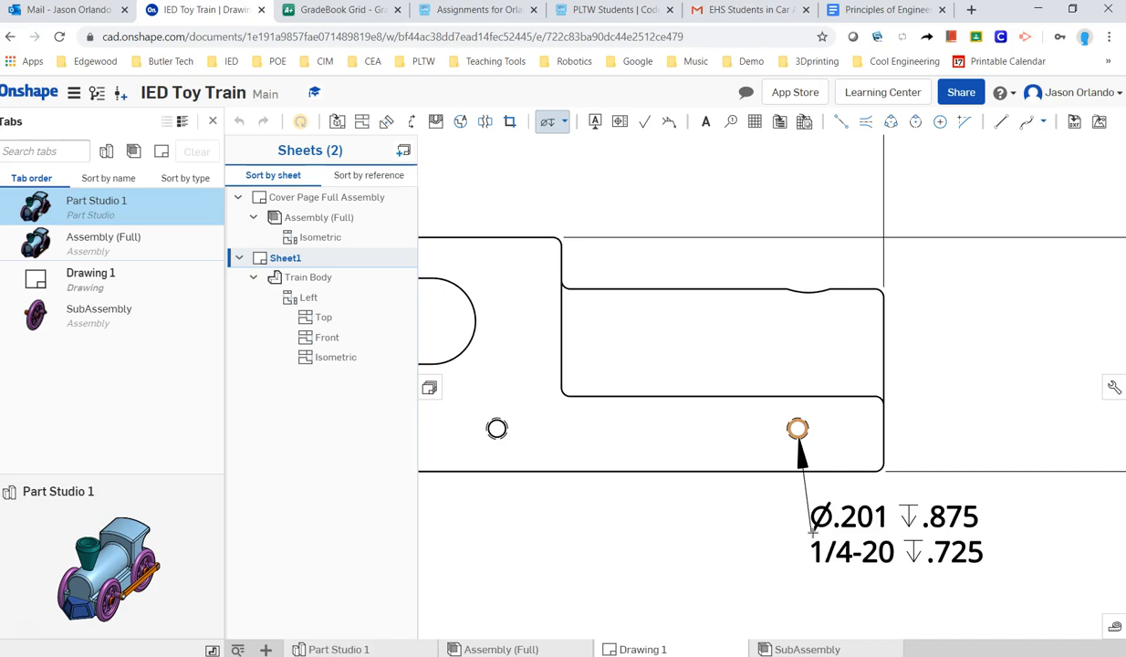
left_click_drag(812, 529, 811, 525)
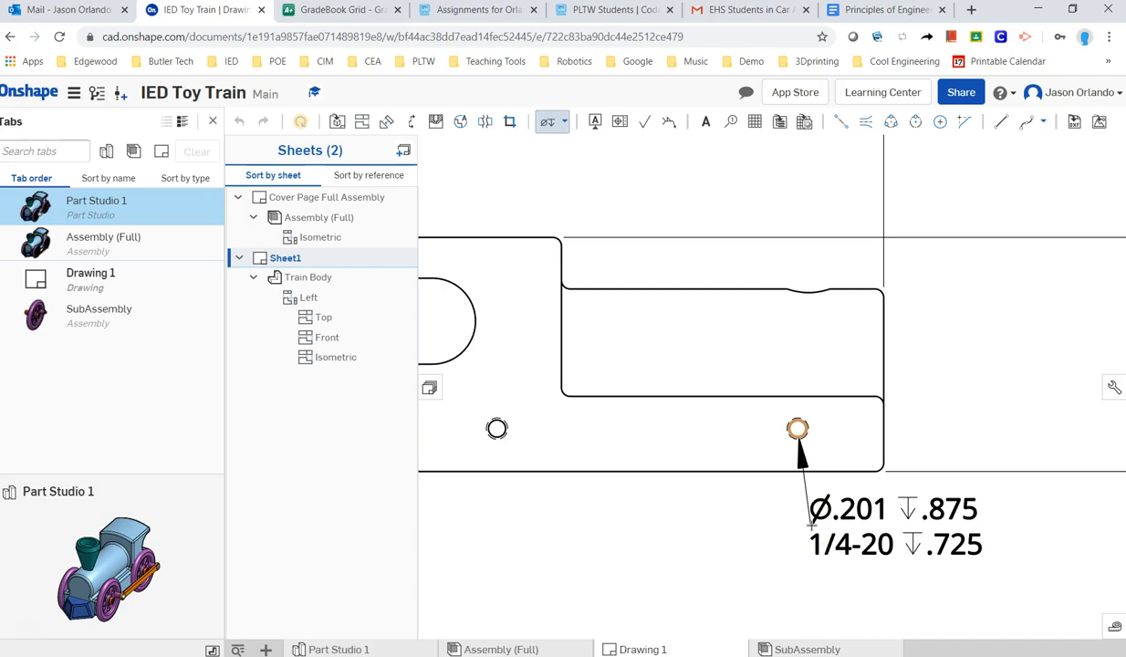
scroll(812, 526, "down", 1)
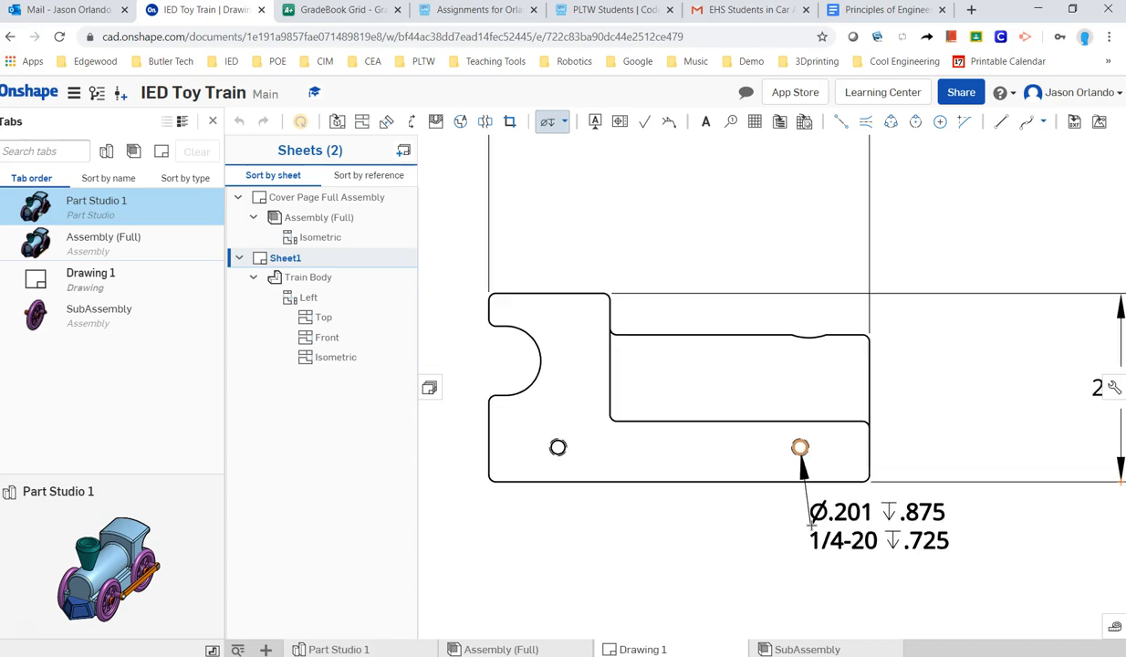
left_click(829, 544)
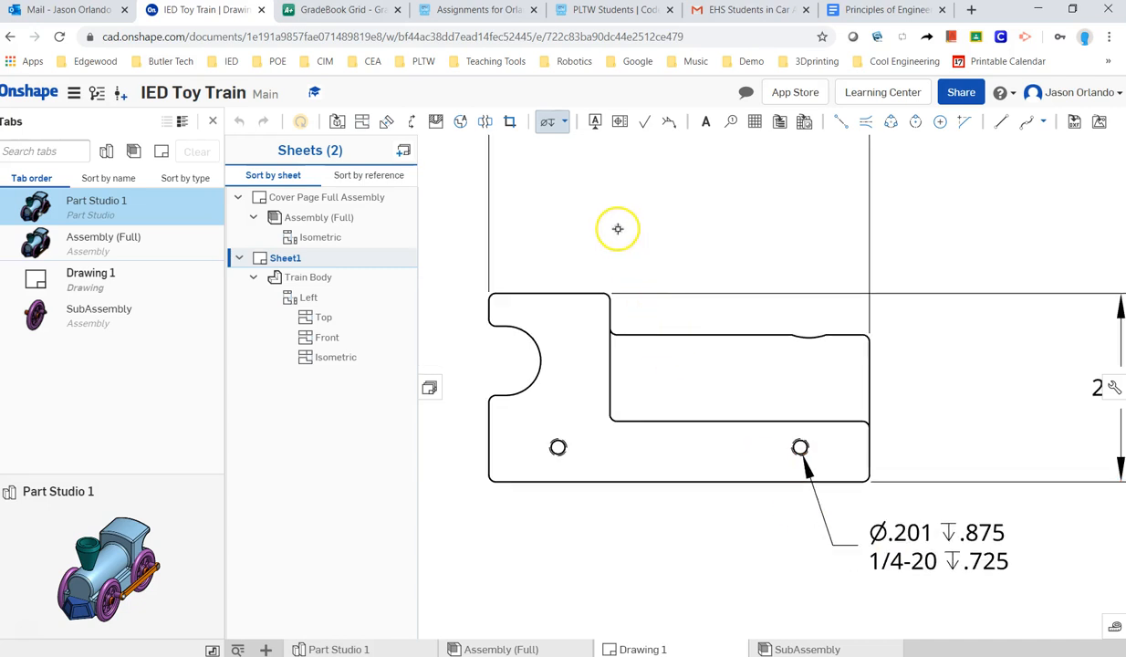
Step: Add radius dimensions to the cab roof arc and the boiler arc in the front view, placing both above the view
left_click(566, 123)
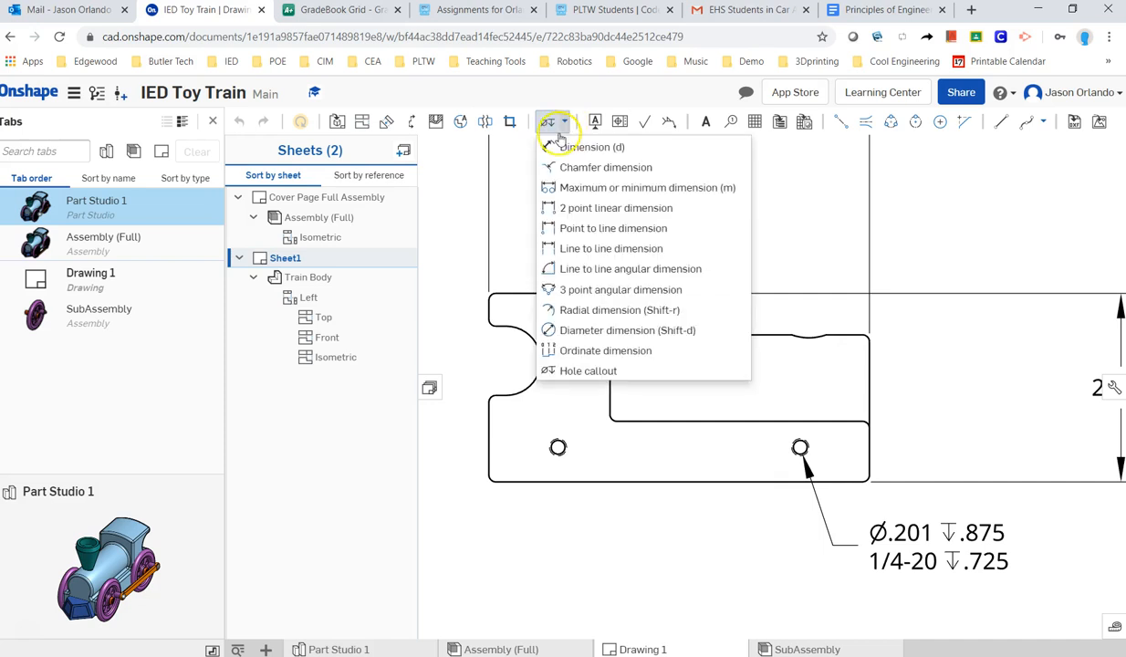
left_click(593, 148)
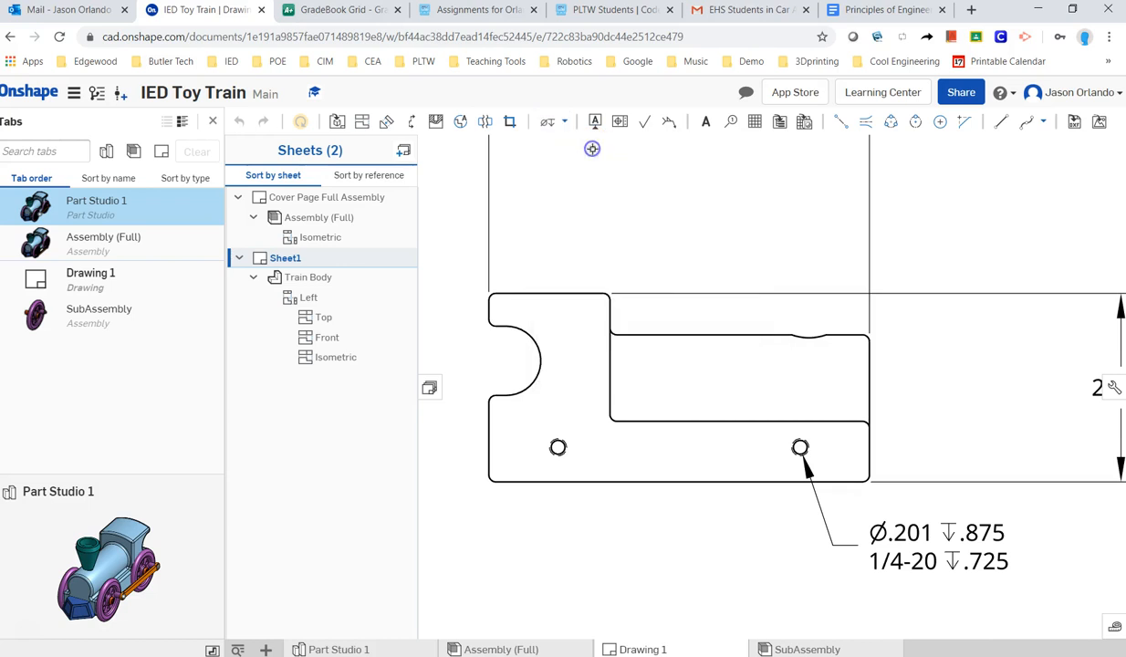
scroll(626, 214, "down", 3)
scroll(849, 246, "down", 2)
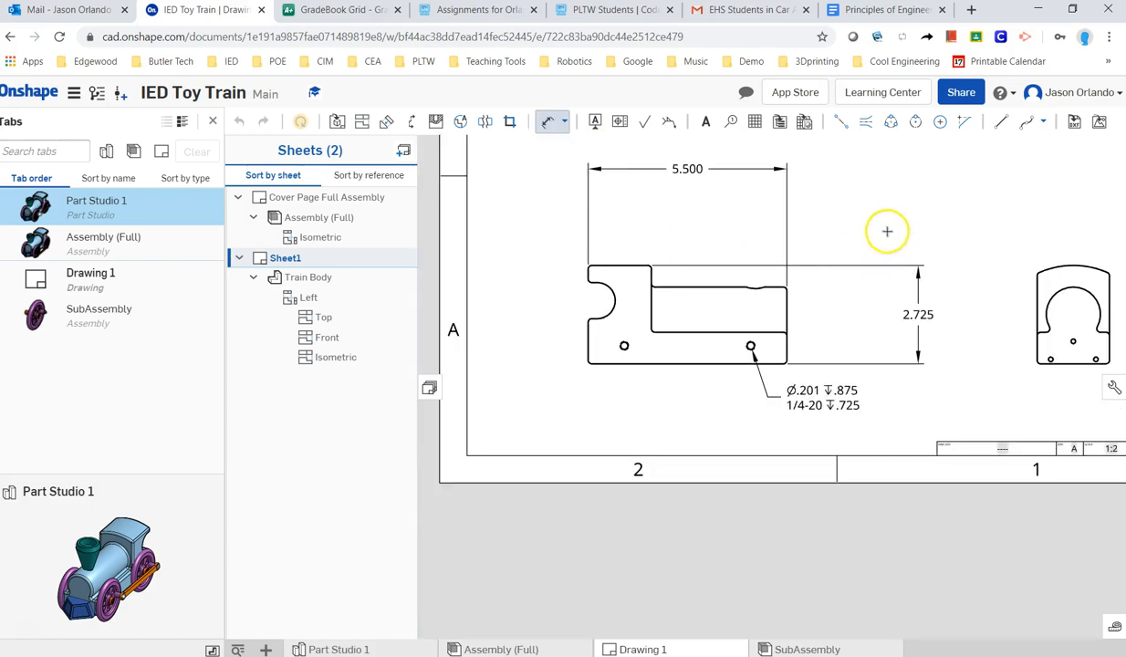
scroll(584, 355, "up", 4)
scroll(693, 370, "up", 5)
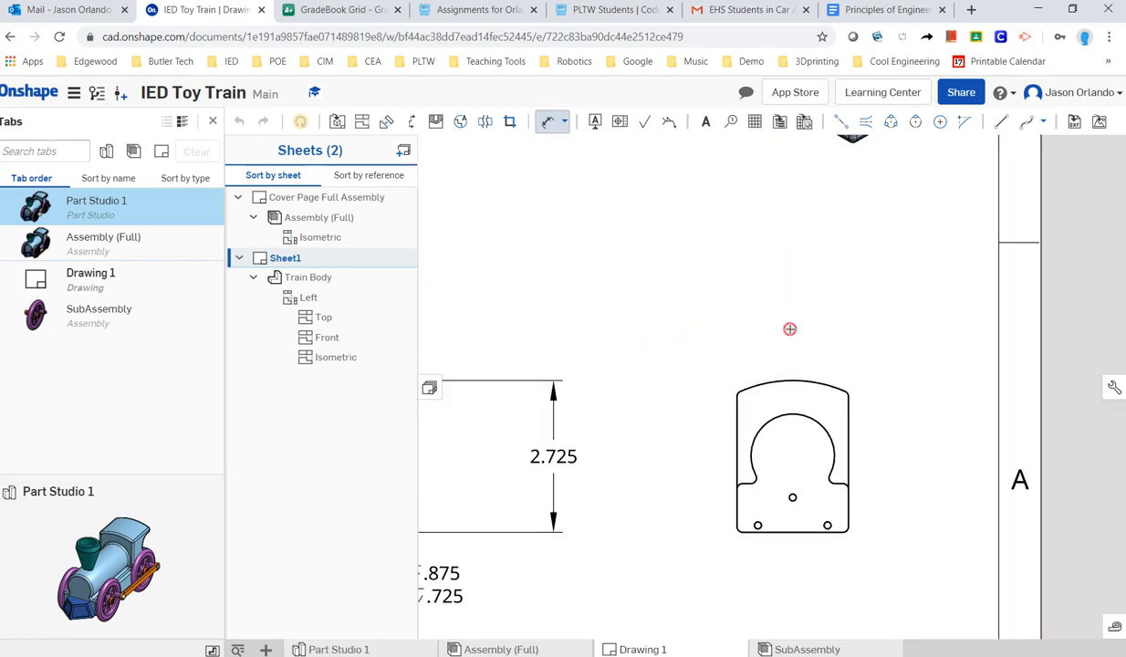
right_click_drag(789, 328, 736, 348)
left_click(763, 401)
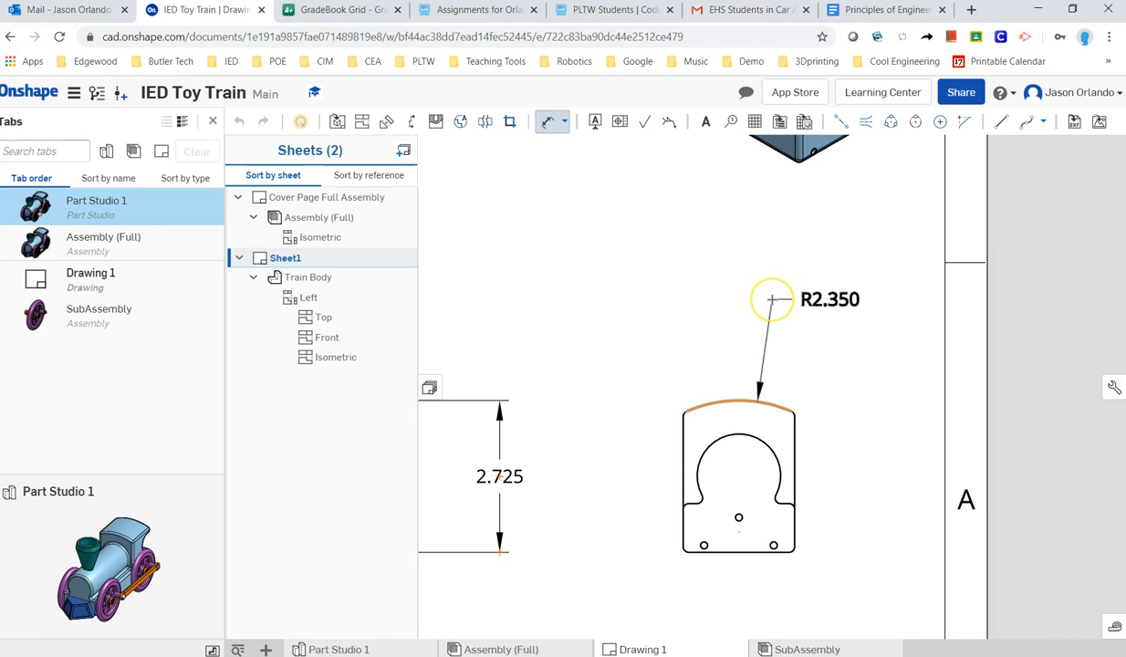
left_click(771, 299)
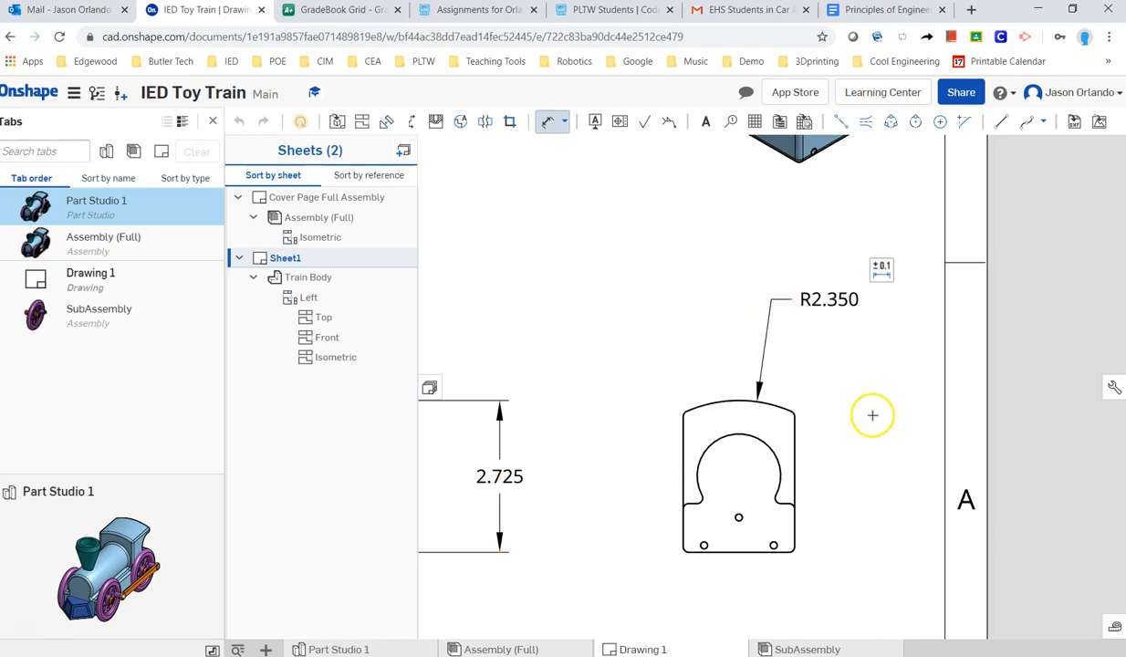
left_click(772, 443)
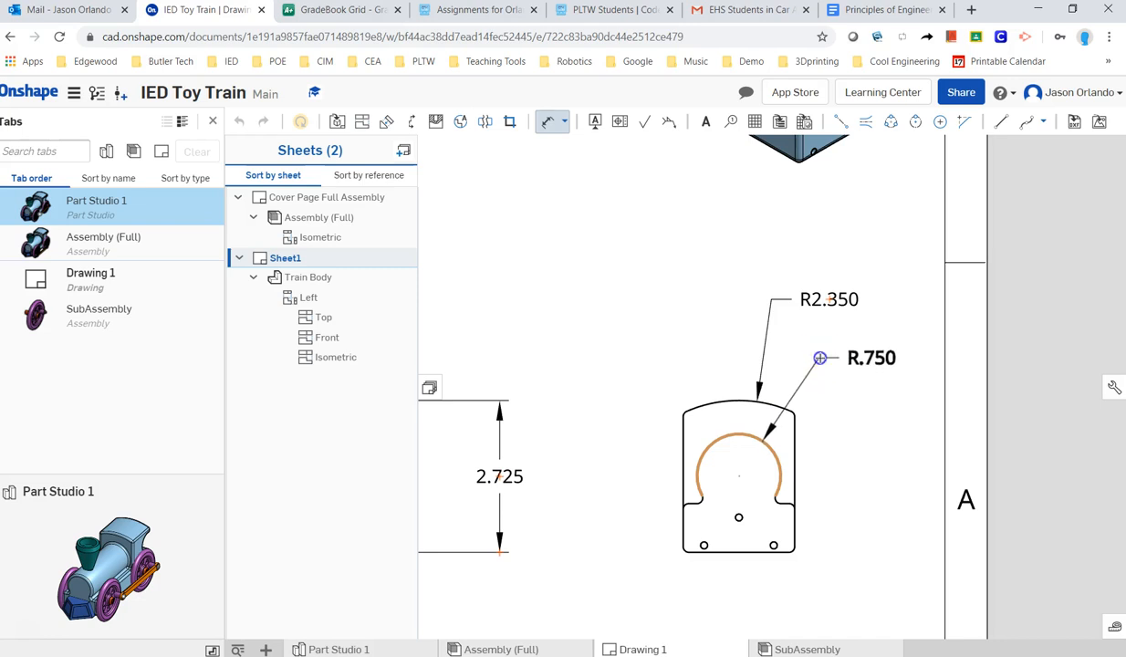
left_click(821, 358)
Step: Examine the Train Body sheet's views for features that still need dimensions
scroll(790, 545, "up", 5)
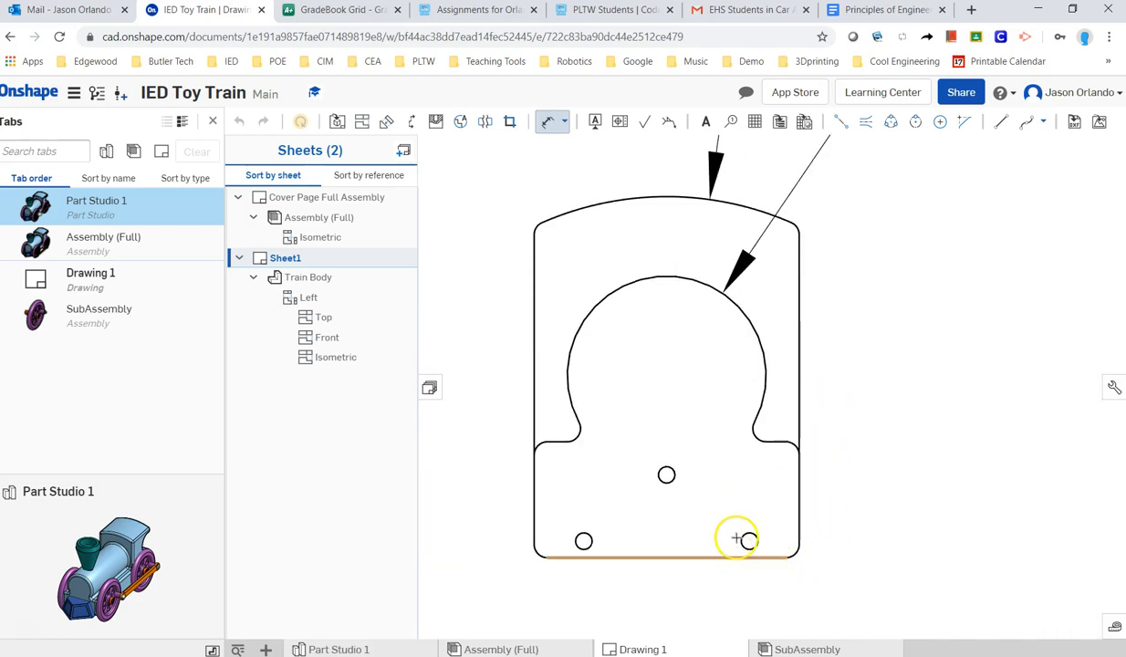
scroll(744, 538, "down", 5)
mouse_move(630, 591)
middle_mouse_down()
mouse_move(758, 540)
mouse_move(865, 521)
middle_mouse_up()
scroll(868, 526, "down", 5)
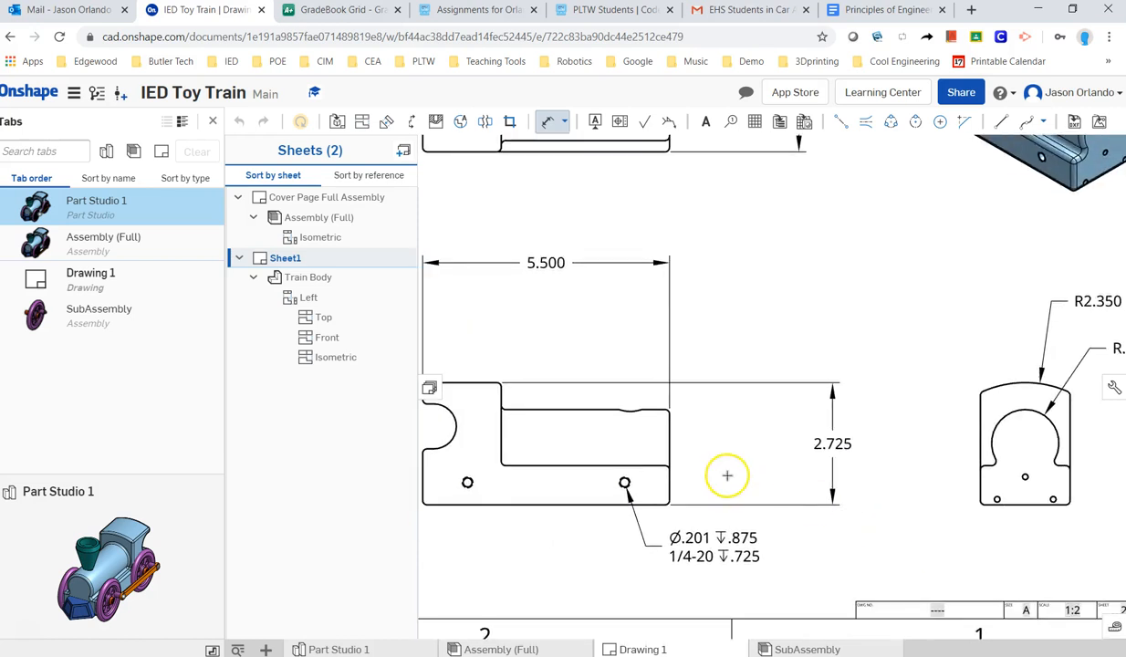
middle_click_drag(729, 470, 776, 518)
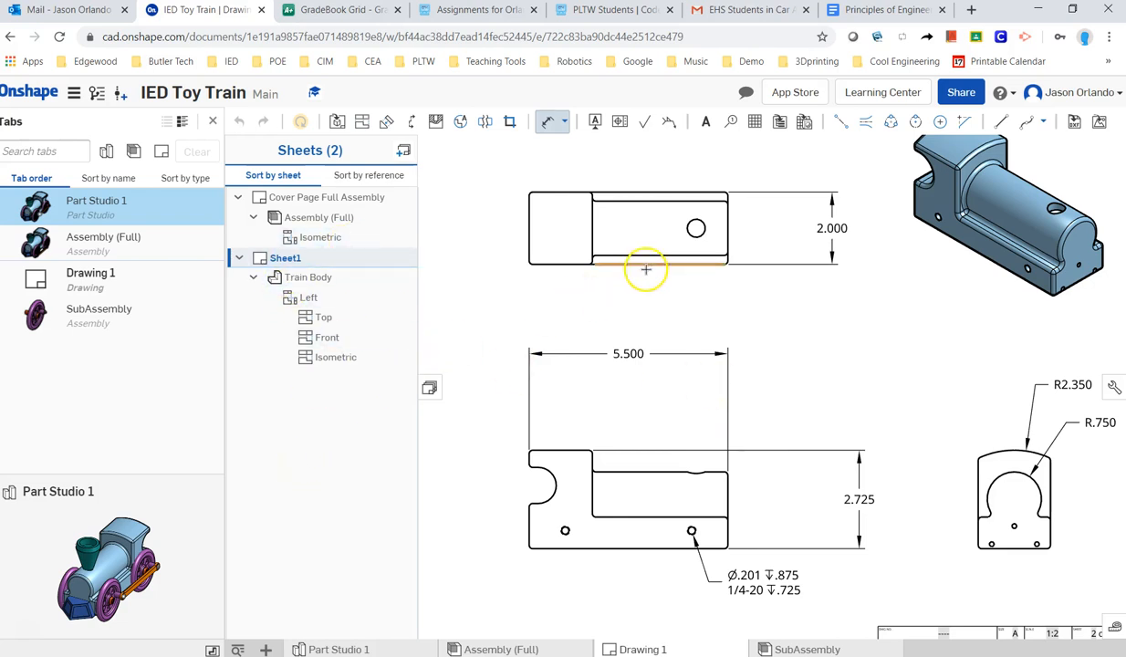
scroll(762, 315, "down", 2)
mouse_move(836, 341)
middle_mouse_down()
mouse_move(779, 394)
mouse_move(813, 390)
middle_mouse_up()
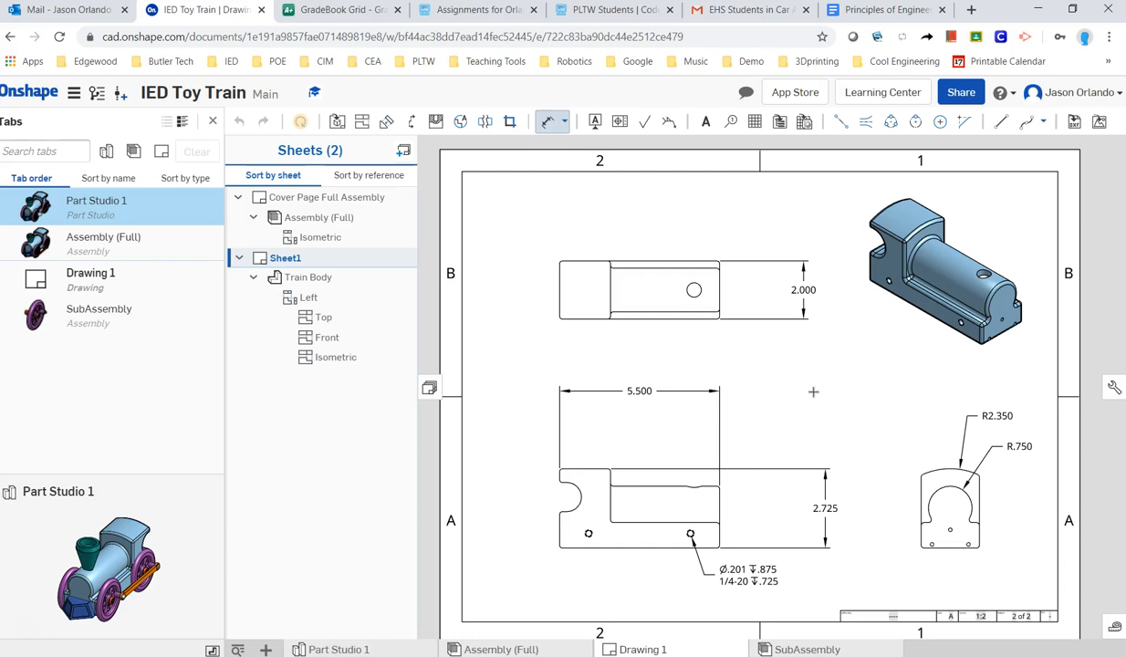
left_click(779, 376)
left_click(768, 375)
Step: Try to dimension the cab's length between its two short vertical edges in the left view, and undo the attempt
scroll(582, 456, "up", 3)
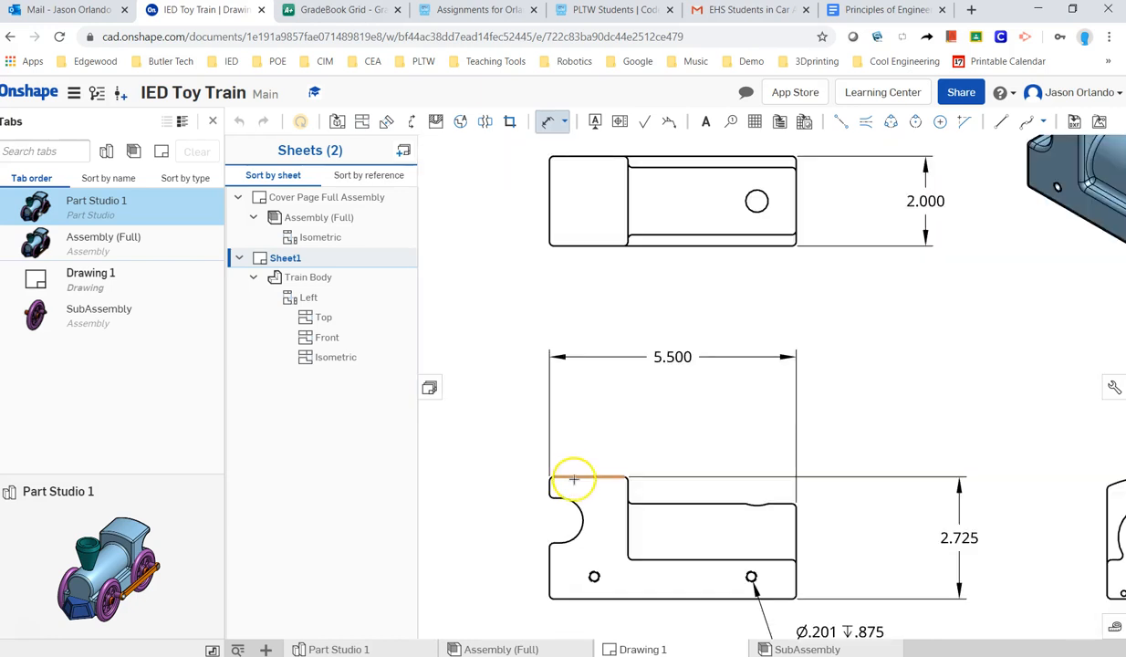
scroll(556, 489, "up", 5)
left_click(536, 490)
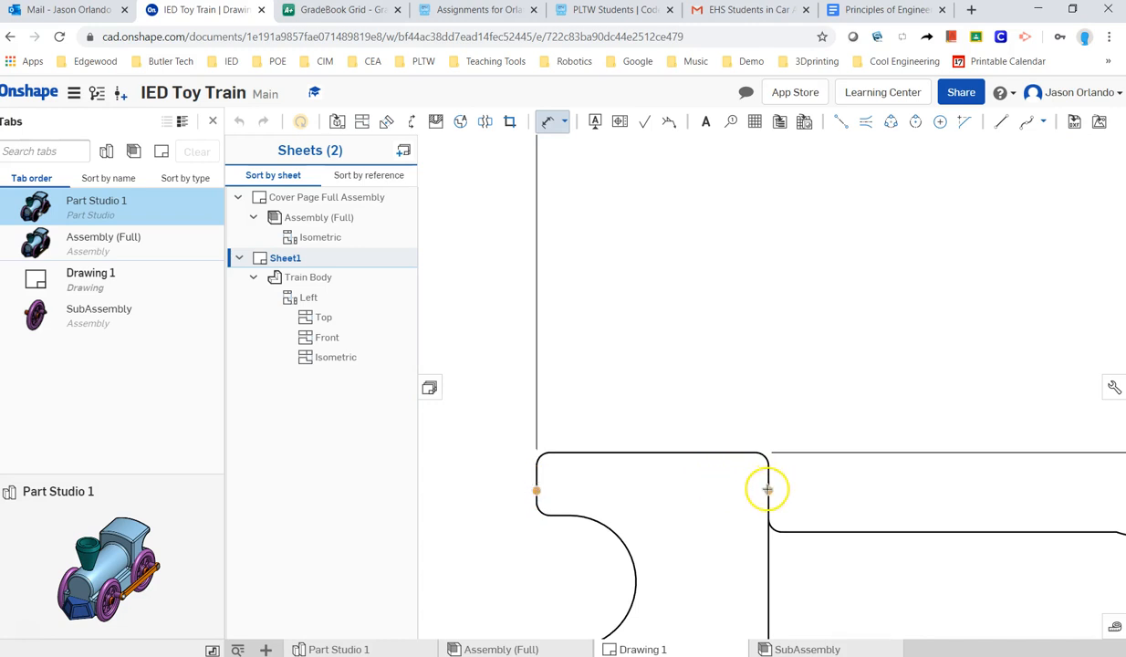
scroll(656, 304, "down", 3)
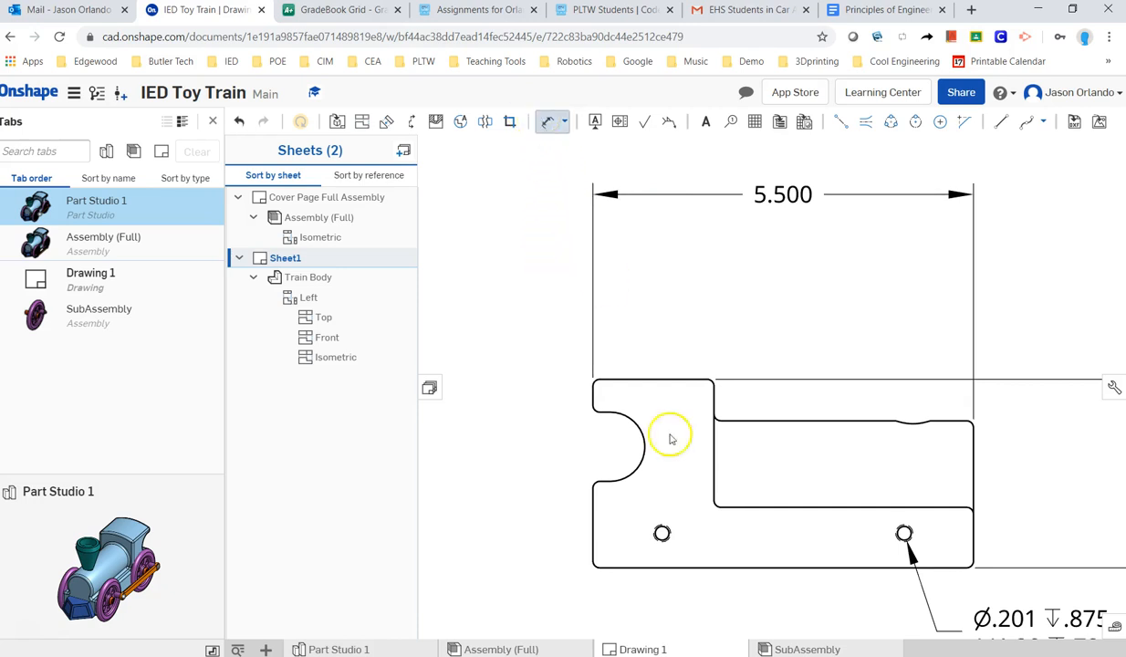
scroll(621, 424, "up", 3)
scroll(609, 420, "up", 2)
left_click(556, 319)
left_click(967, 319)
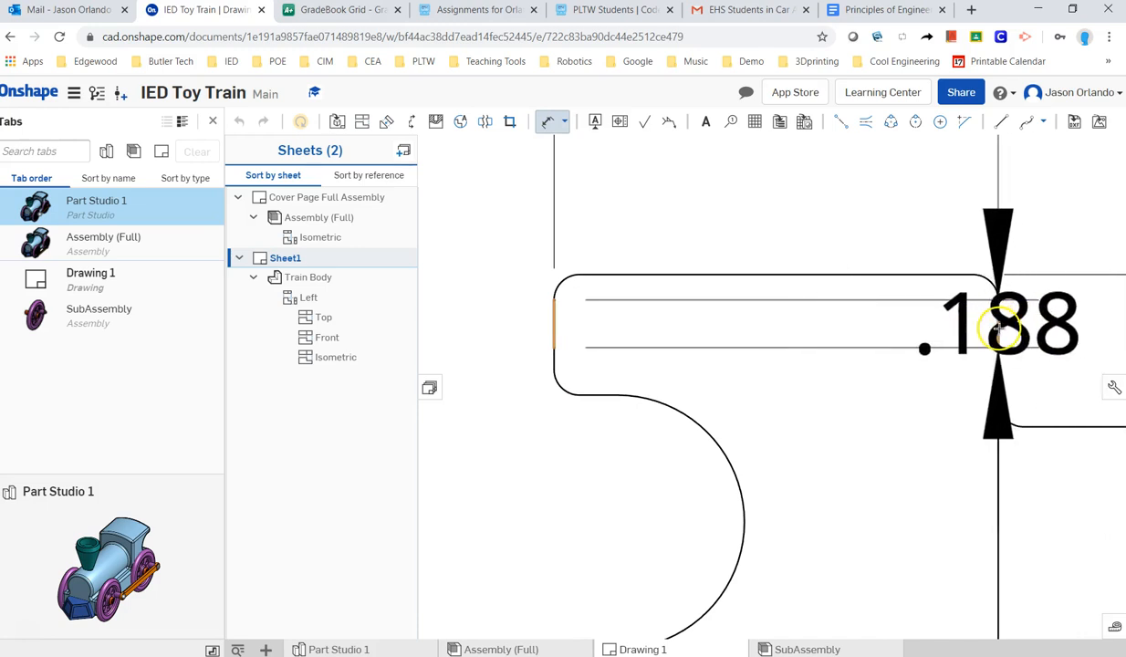
scroll(831, 284, "down", 2)
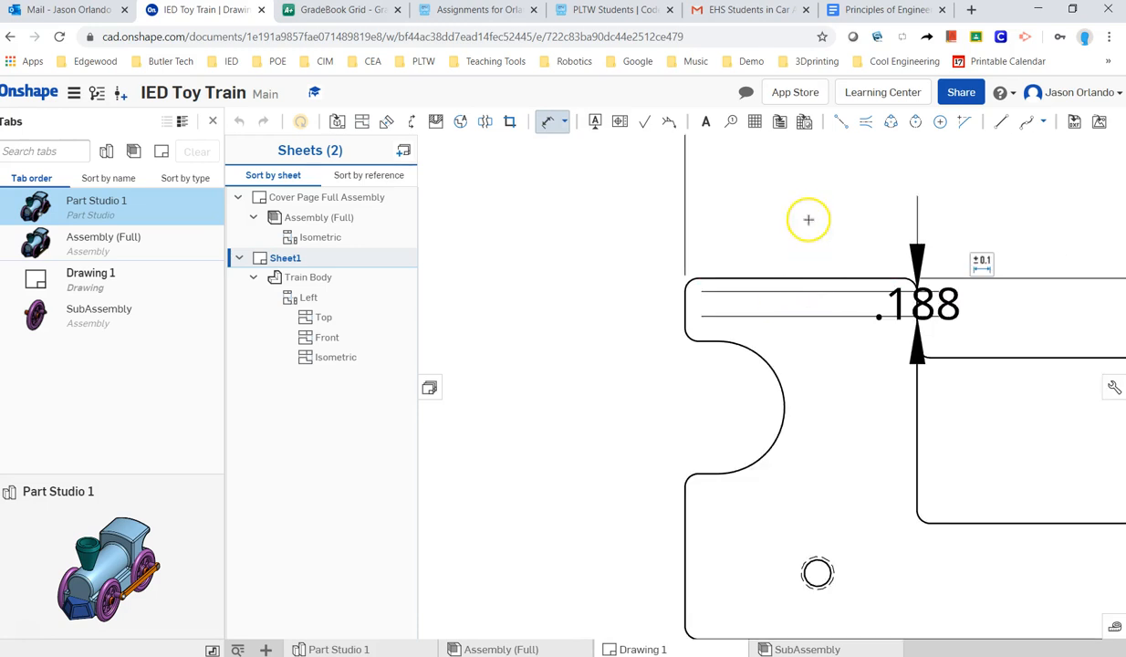
scroll(814, 221, "down", 2)
scroll(756, 413, "up", 1)
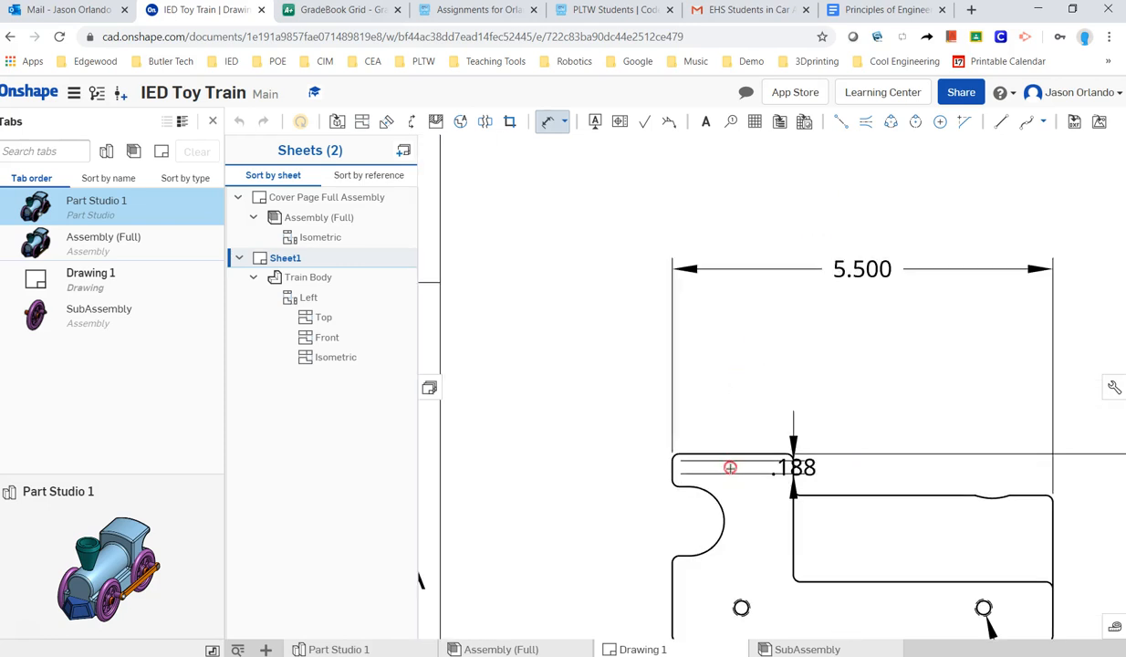
key("Escape")
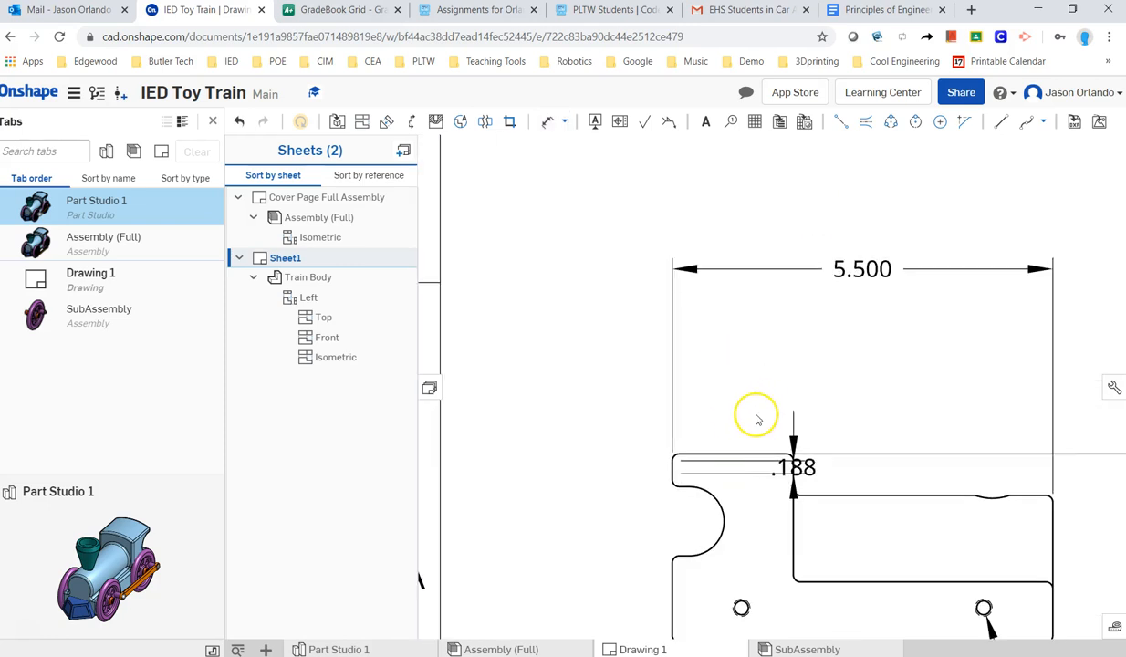
left_click(239, 121)
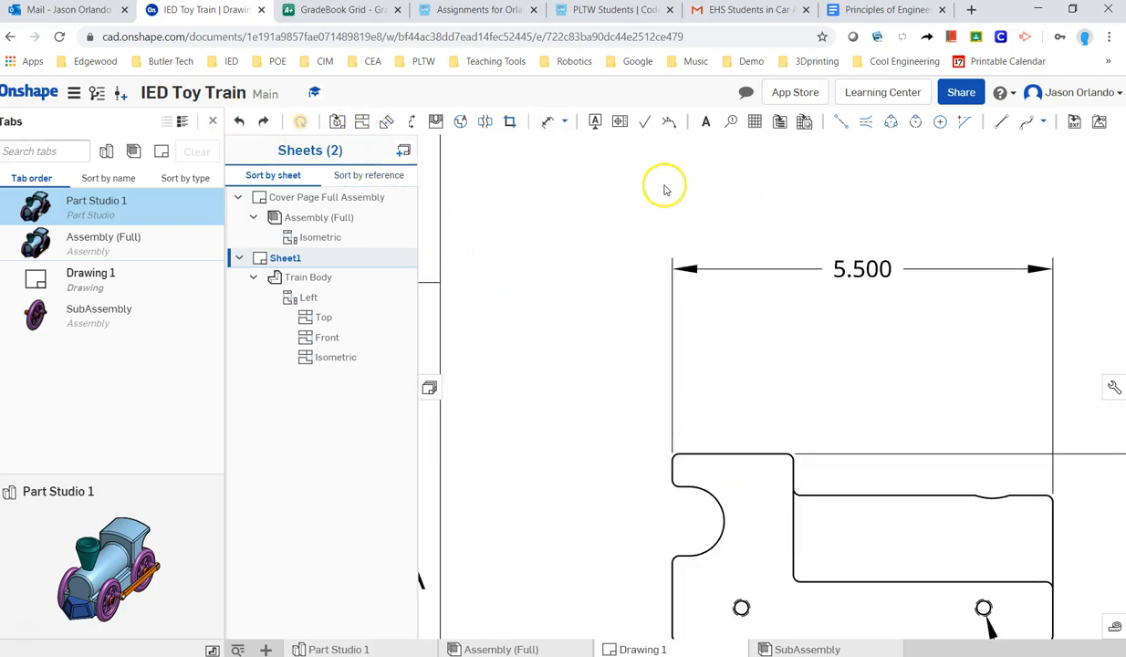
Step: Dimension the cab's length between its rear and front vertical edges in the left view, placing it below the overall length dimension
left_click(544, 126)
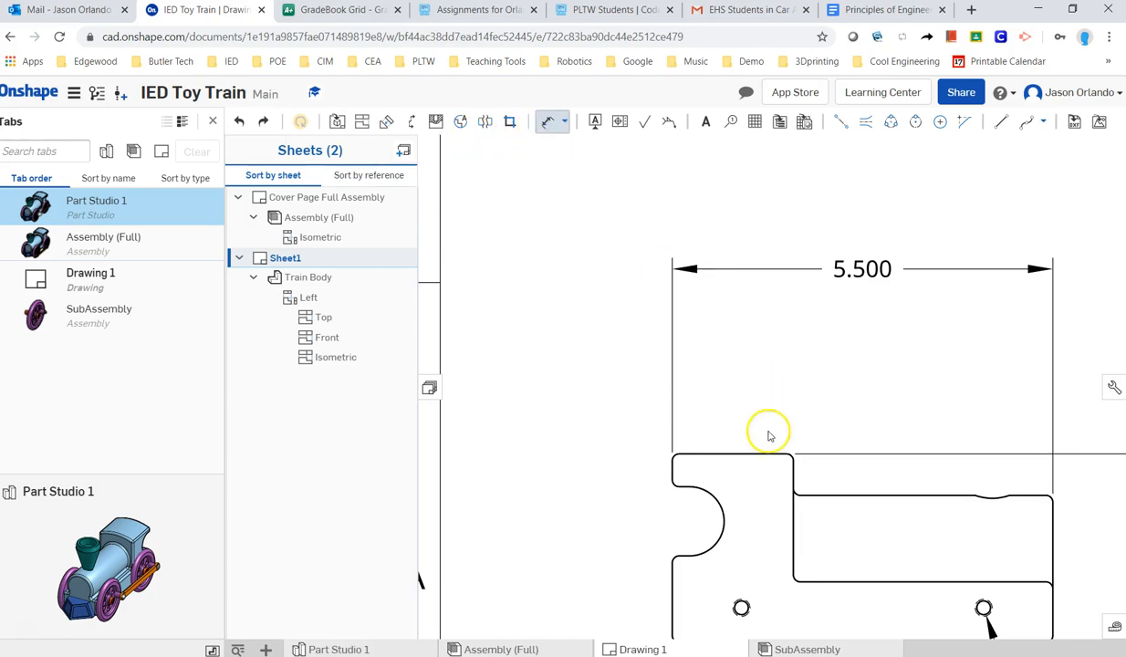
scroll(672, 465, "up", 5)
left_click(673, 472)
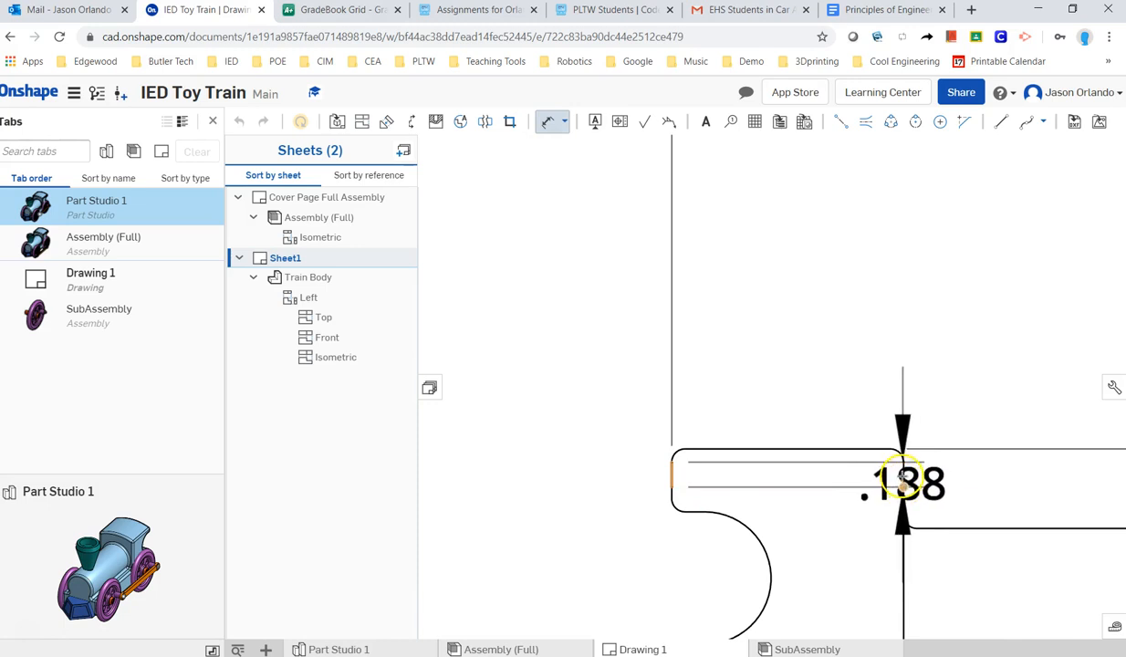
scroll(906, 481, "up", 5)
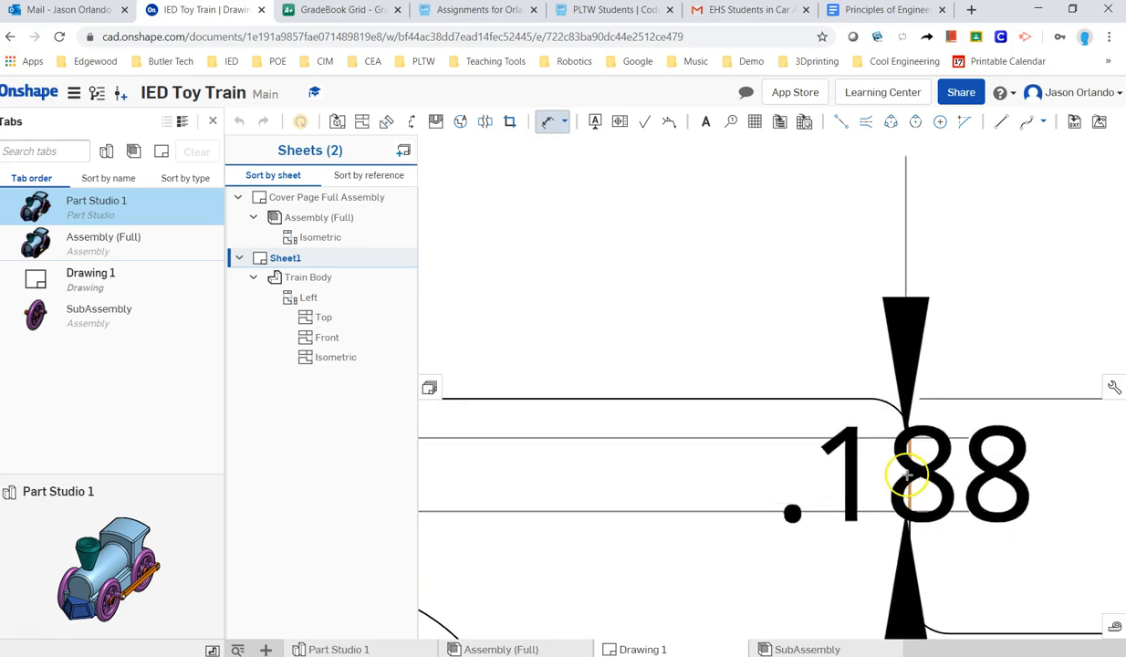
left_click(909, 474)
scroll(689, 314, "down", 4)
scroll(637, 212, "down", 3)
middle_click_drag(639, 213, 647, 416)
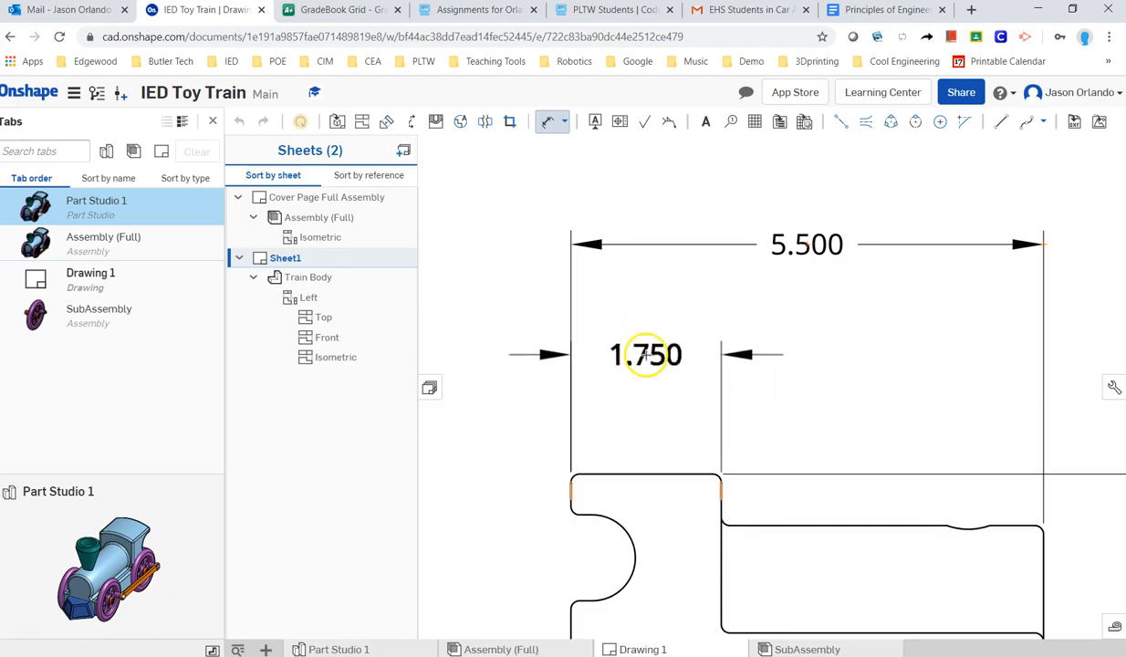
left_click(646, 350)
Step: Dimension the length from the cab's front edge to the body's front end in the left view, in line with the cab length dimension
middle_click_drag(834, 371, 773, 332)
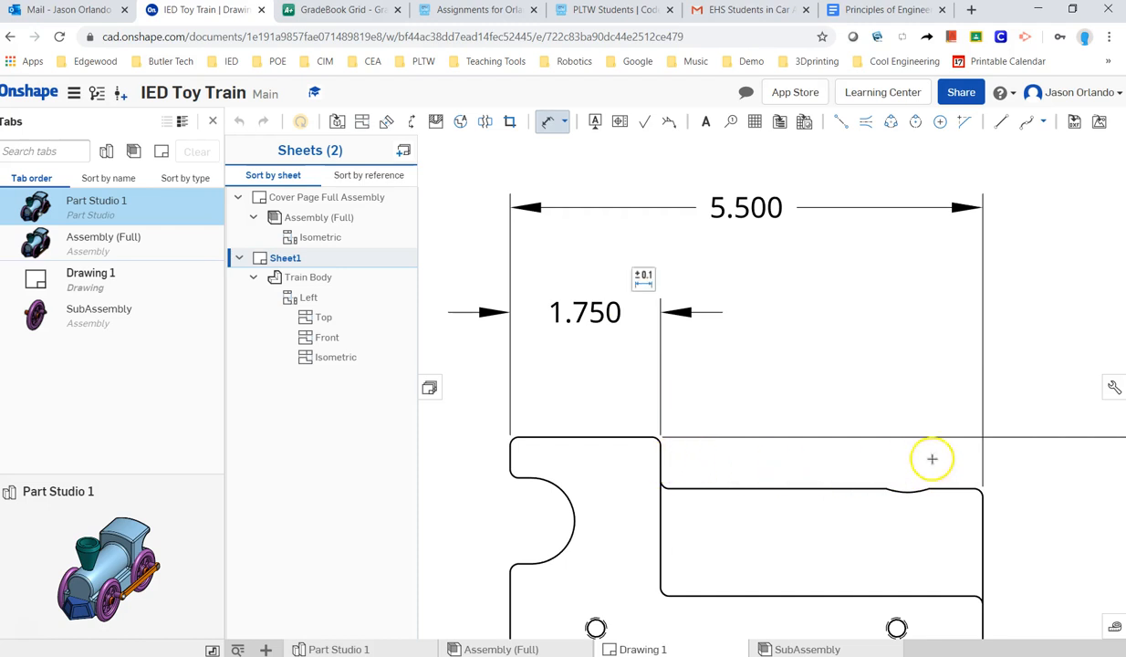
left_click(659, 451)
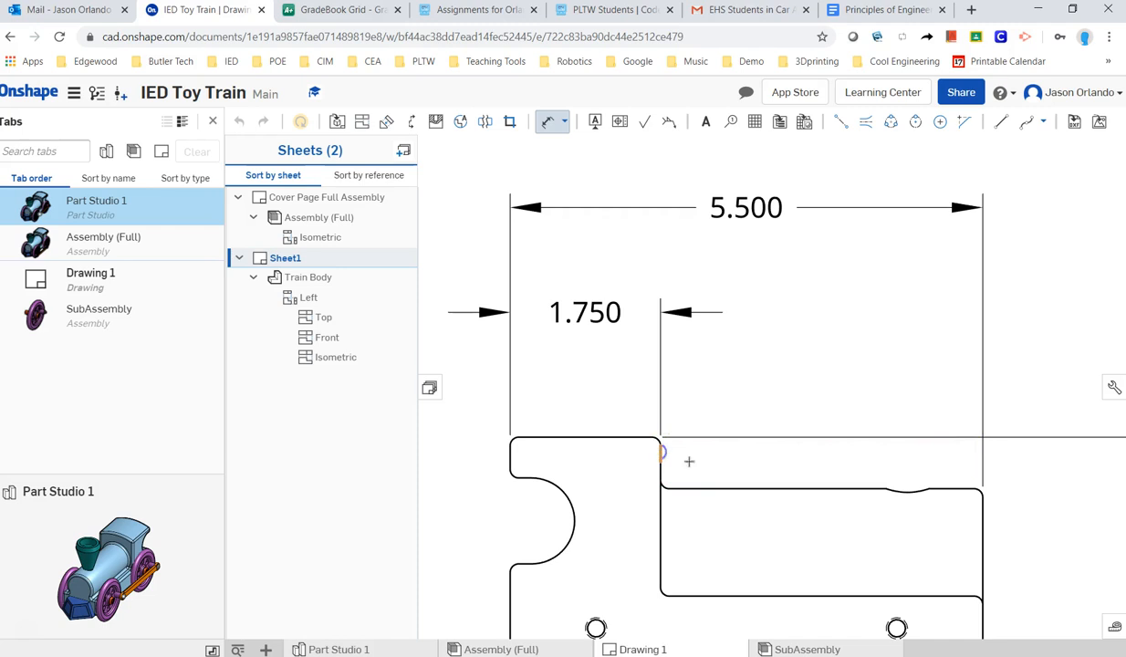
left_click(980, 507)
left_click(846, 313)
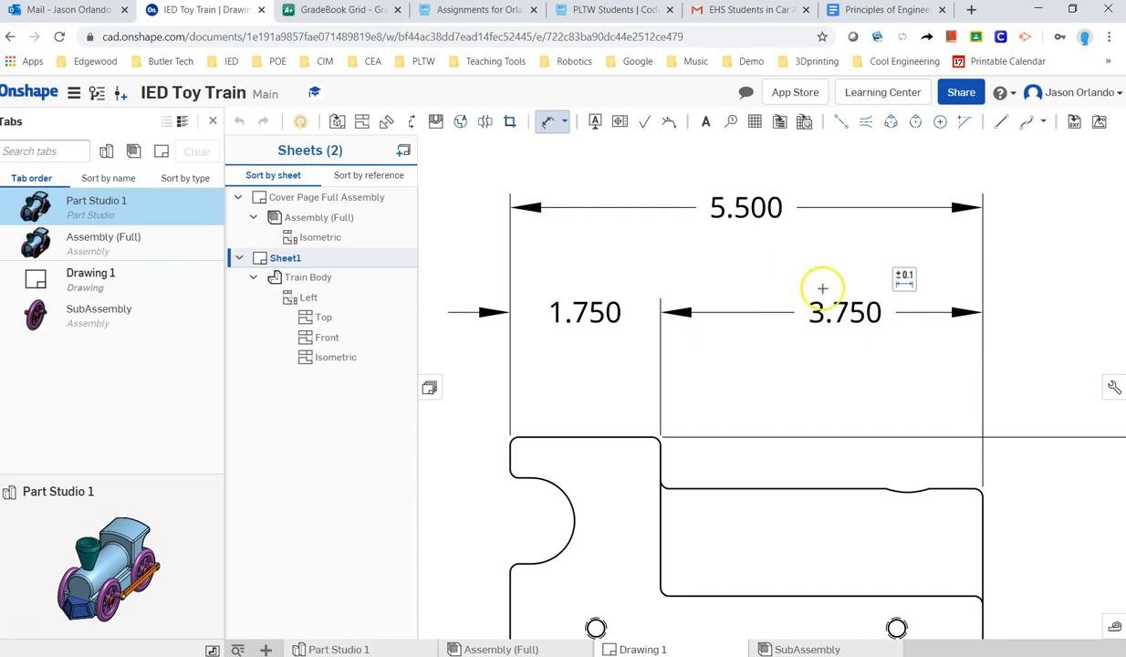
Step: Try the left view's overall length dimension below the two shorter length dimensions, and return it to its place above them
scroll(822, 288, "down", 2)
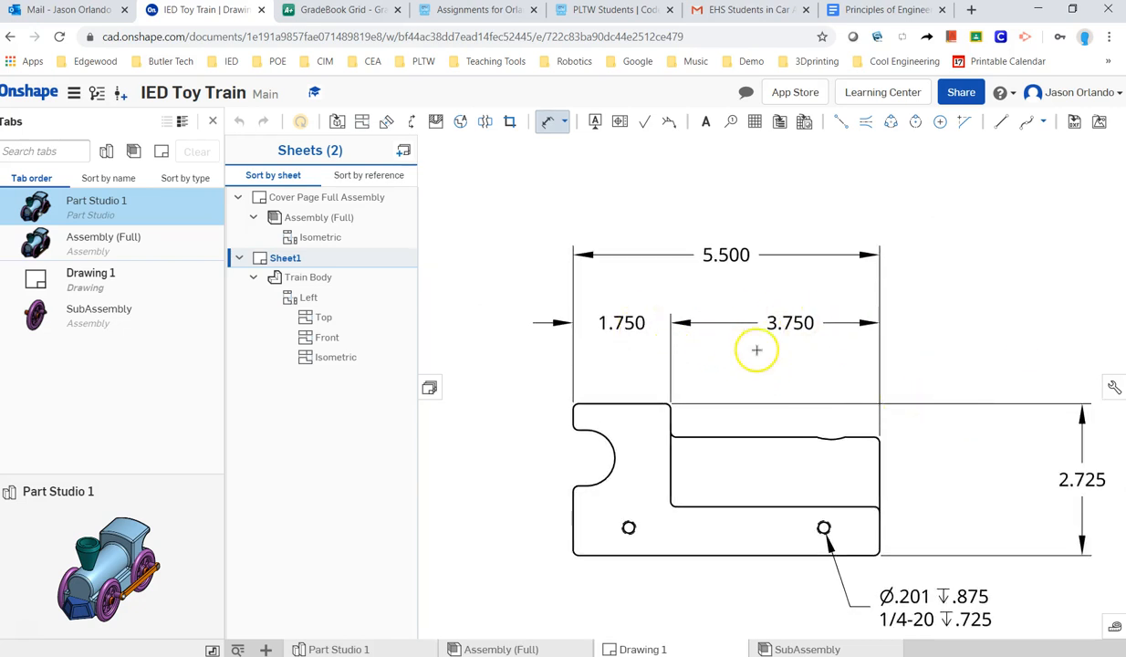
scroll(918, 285, "down", 1)
middle_click_drag(948, 292, 933, 350)
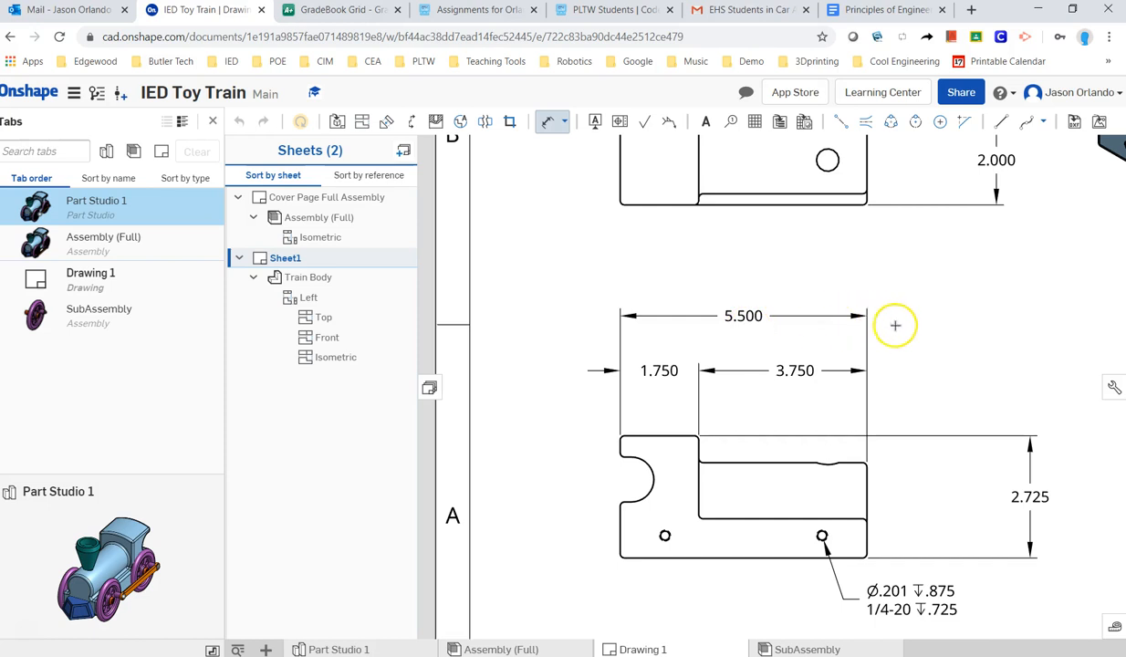
scroll(941, 349, "down", 3)
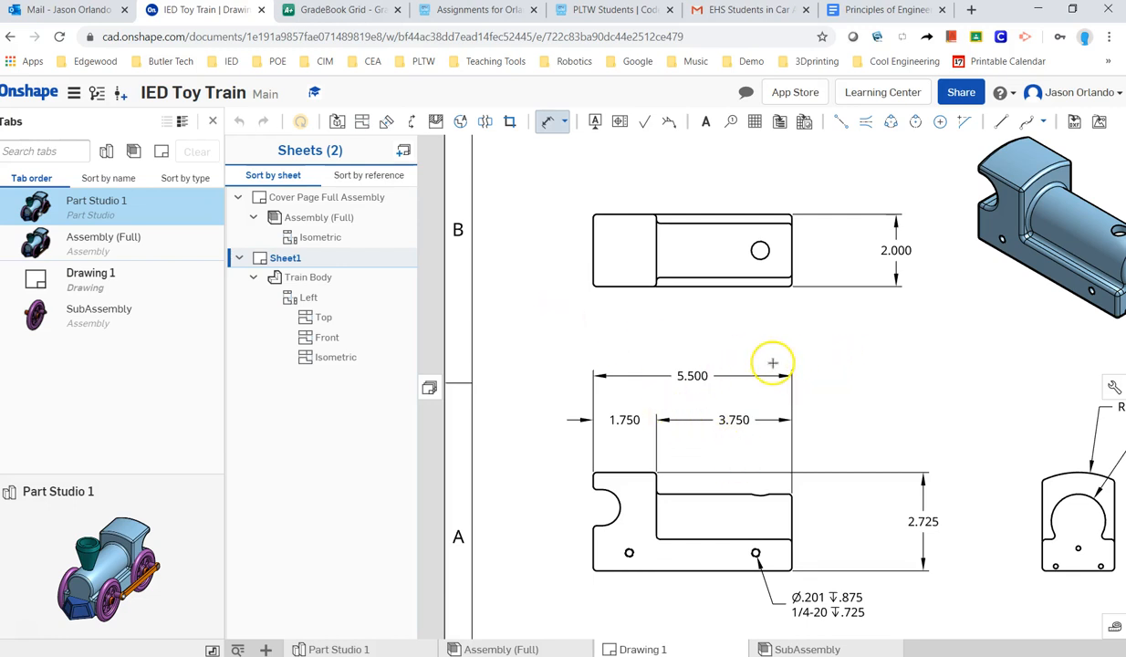
key("Escape")
left_click(704, 399)
left_click_drag(705, 398, 690, 449)
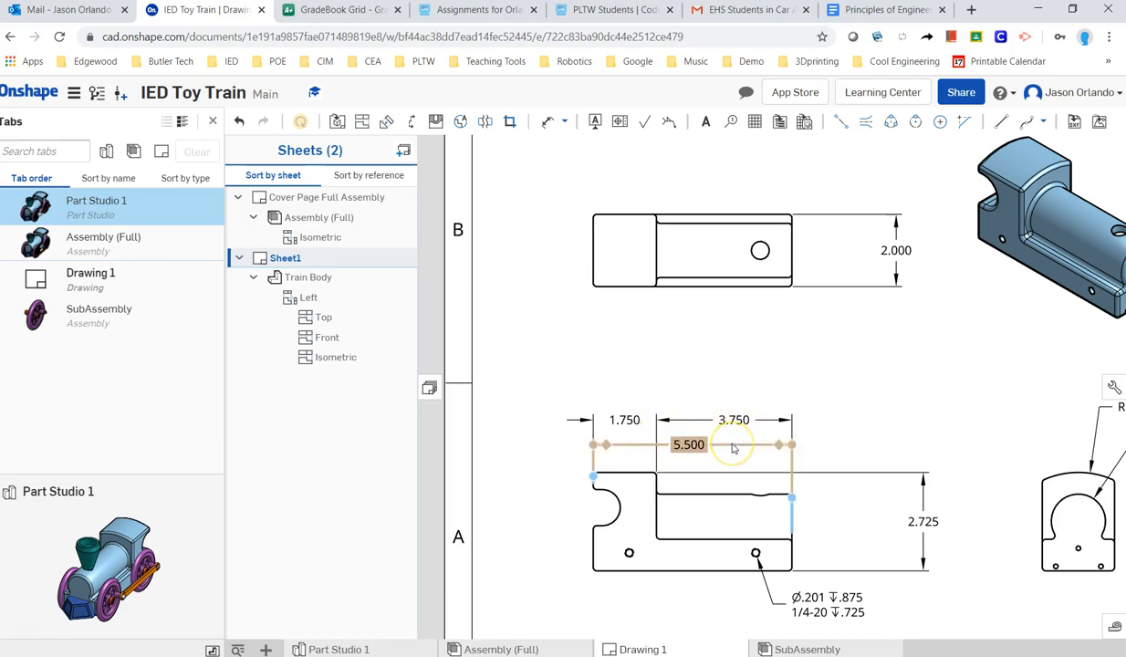
left_click_drag(690, 445, 691, 375)
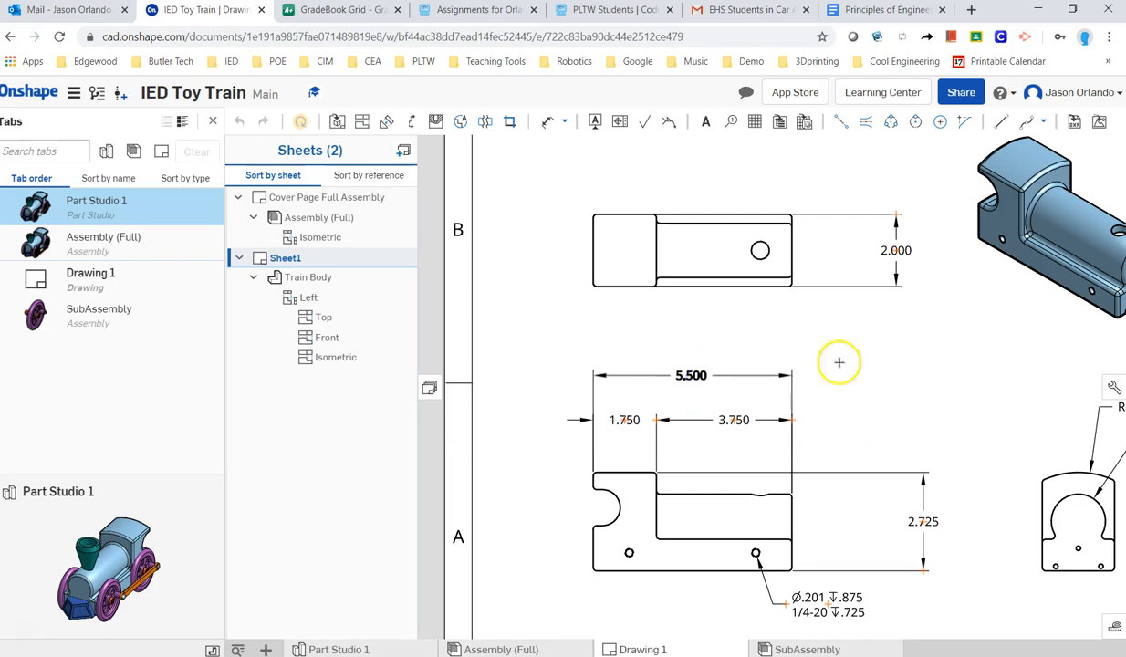
Step: Examine the whole Train Body sheet for the layout of its views and the dimensions placed so far
scroll(858, 367, "down", 1)
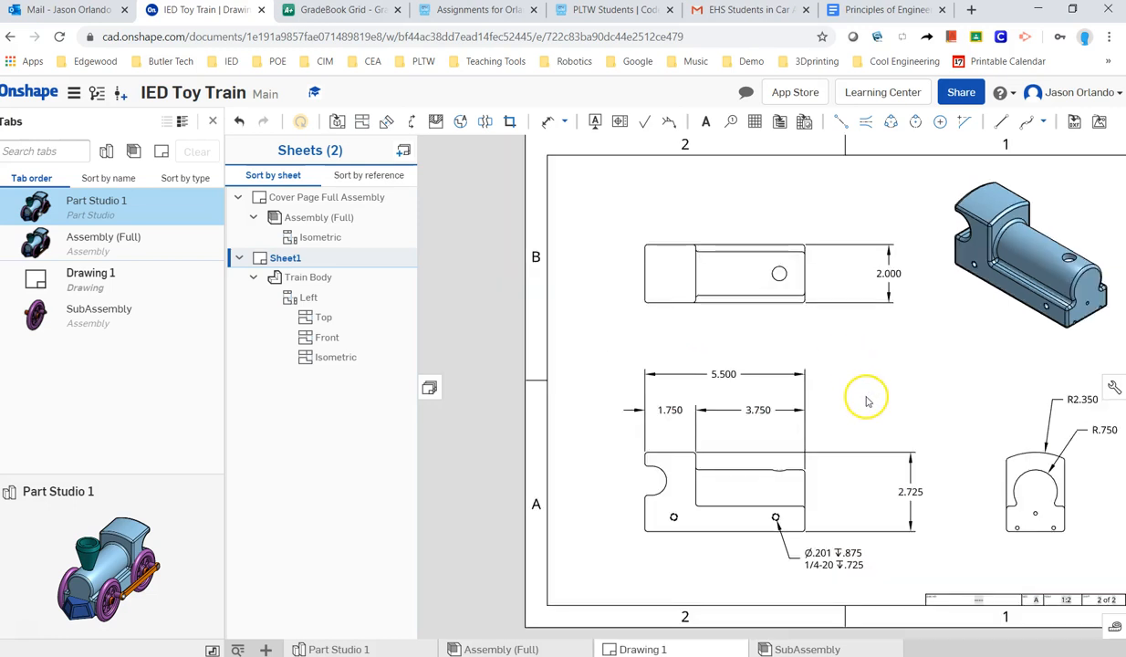
scroll(867, 389, "down", 2)
scroll(867, 392, "up", 3)
scroll(900, 397, "down", 2)
middle_click_drag(910, 394, 812, 405)
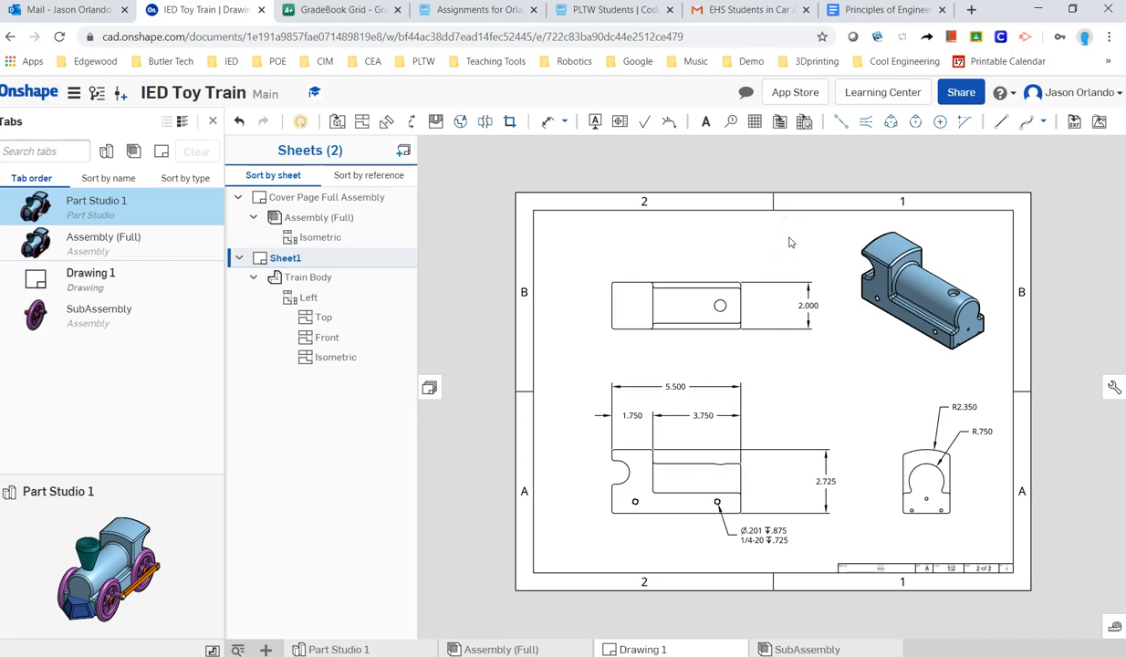
middle_click_drag(798, 239, 791, 246)
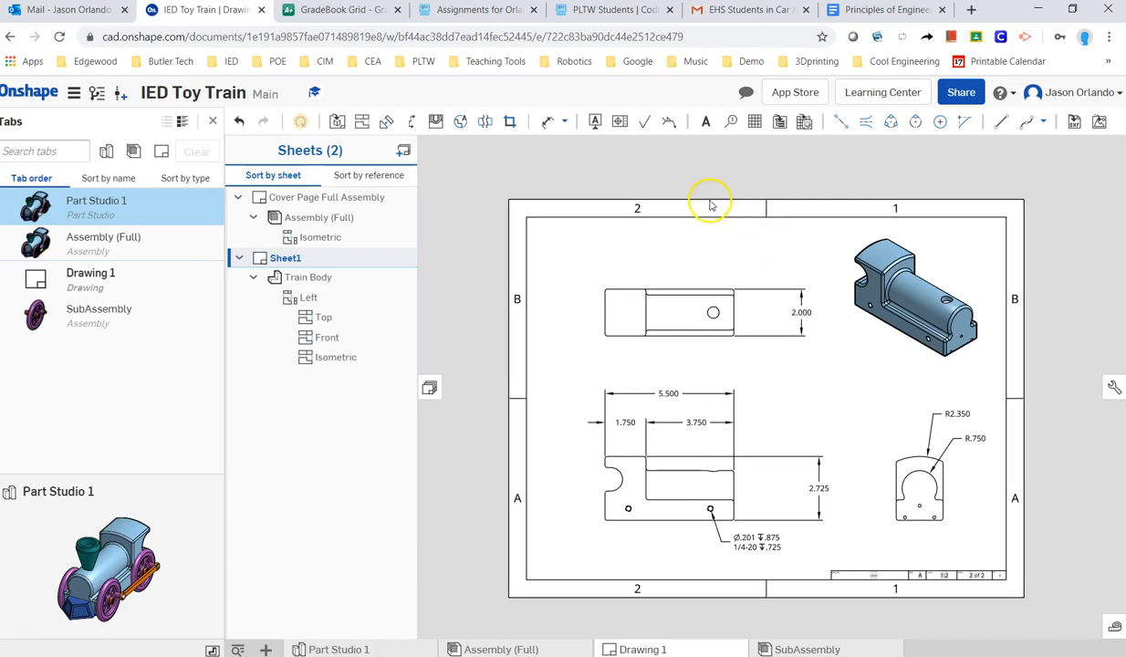
middle_click_drag(753, 244, 748, 241)
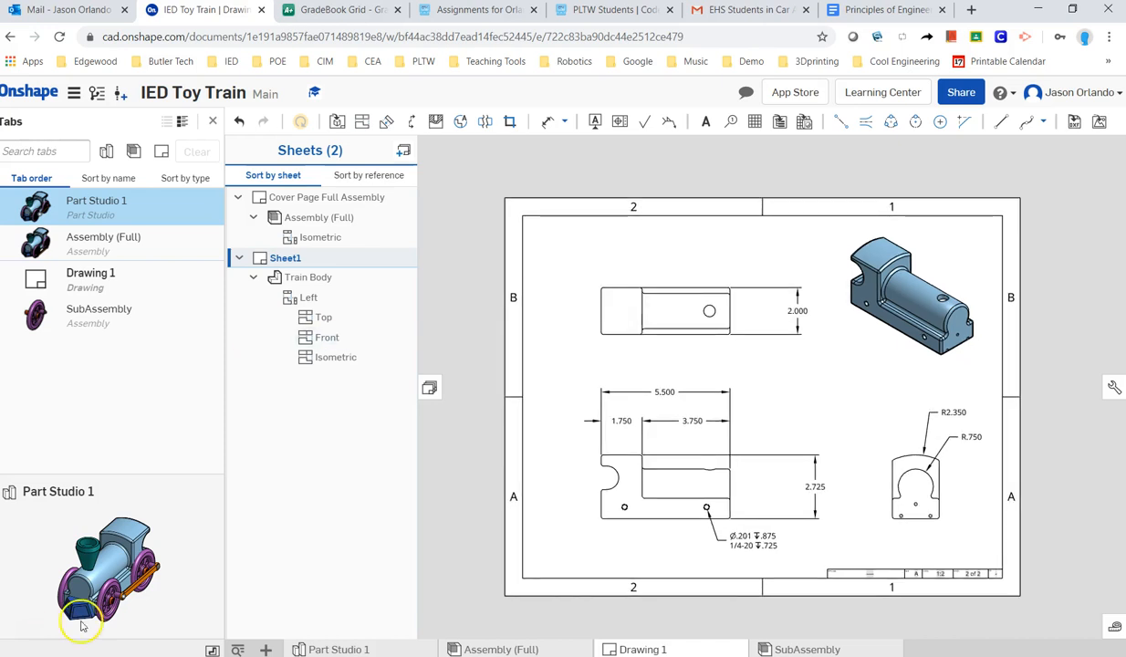